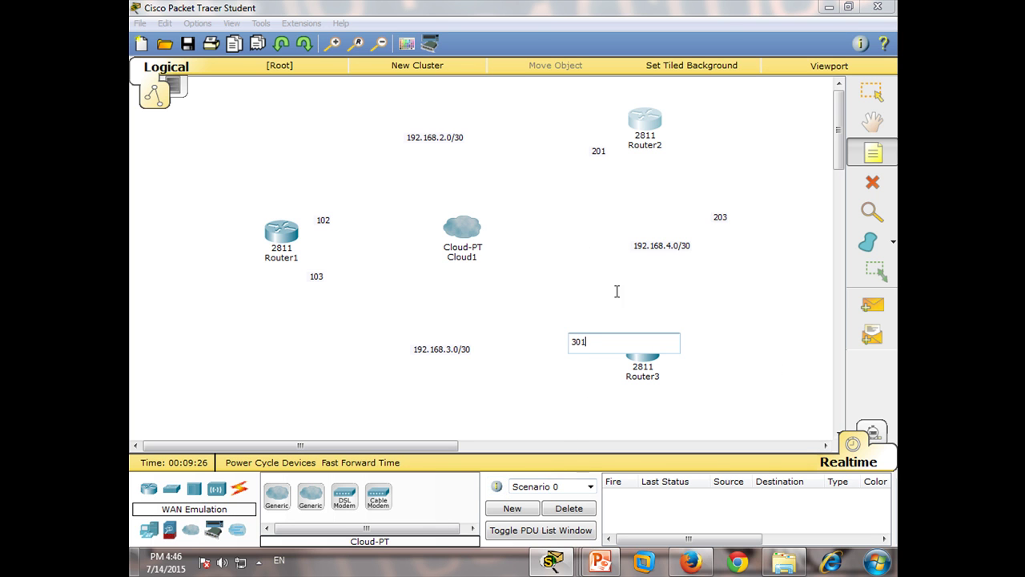
- Finish the 301 label and place a text note reading 302 above and to the right of Router3
{"action": "left_click", "coordinate": [710, 322]}
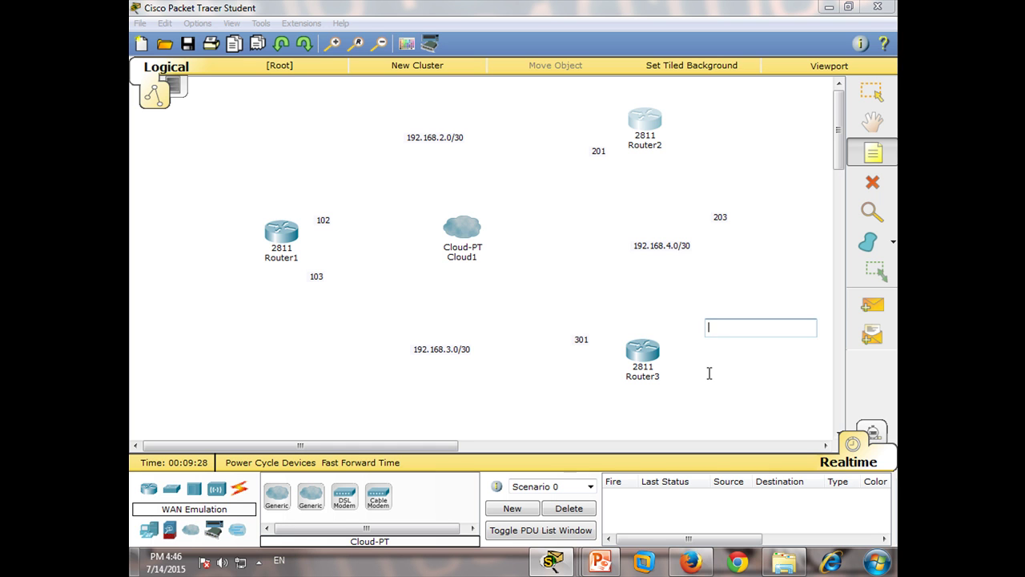
{"action": "type", "text": "302"}
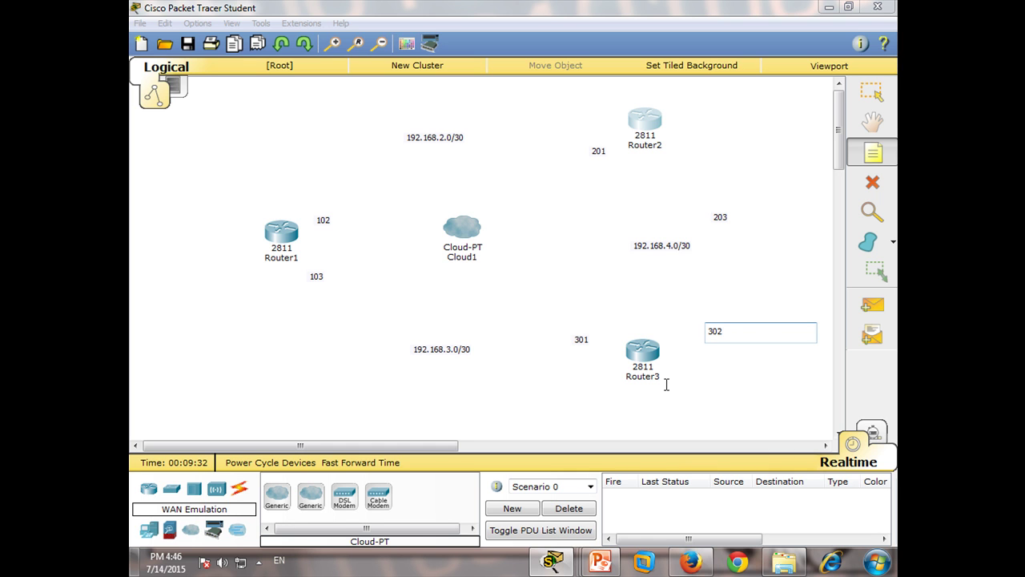
{"action": "left_click", "coordinate": [874, 93]}
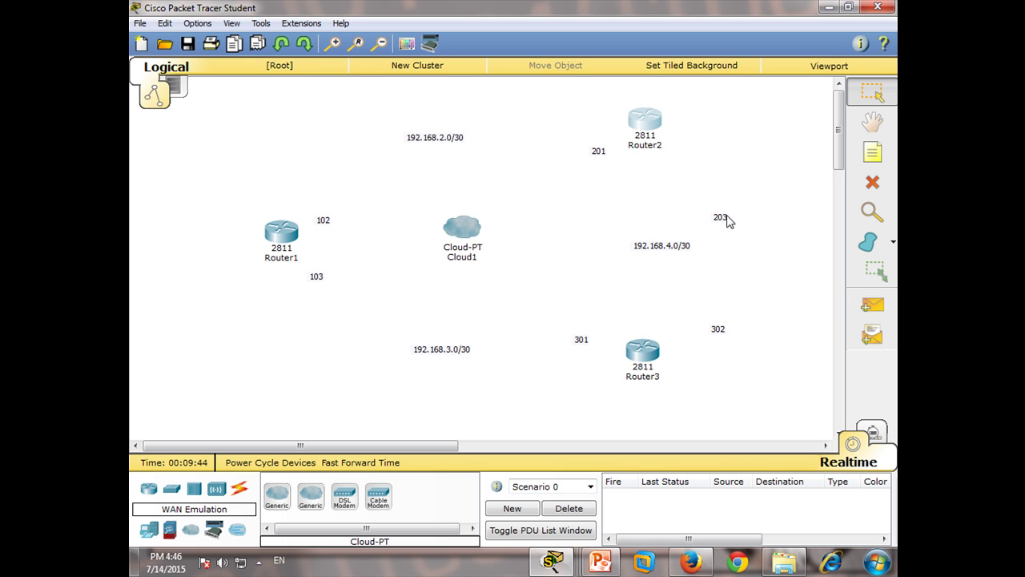
- Install a WIC-2T module in Router1's upper-left interface card slot and leave the router powered on
{"action": "left_click", "coordinate": [289, 239]}
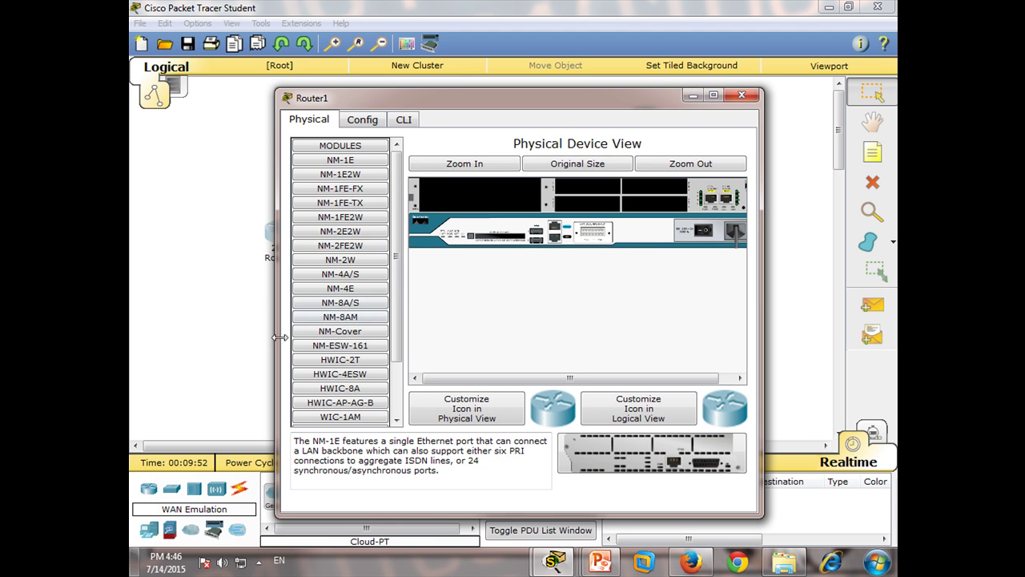
{"action": "scroll", "coordinate": [385, 295], "scroll_direction": "down", "scroll_amount": 2}
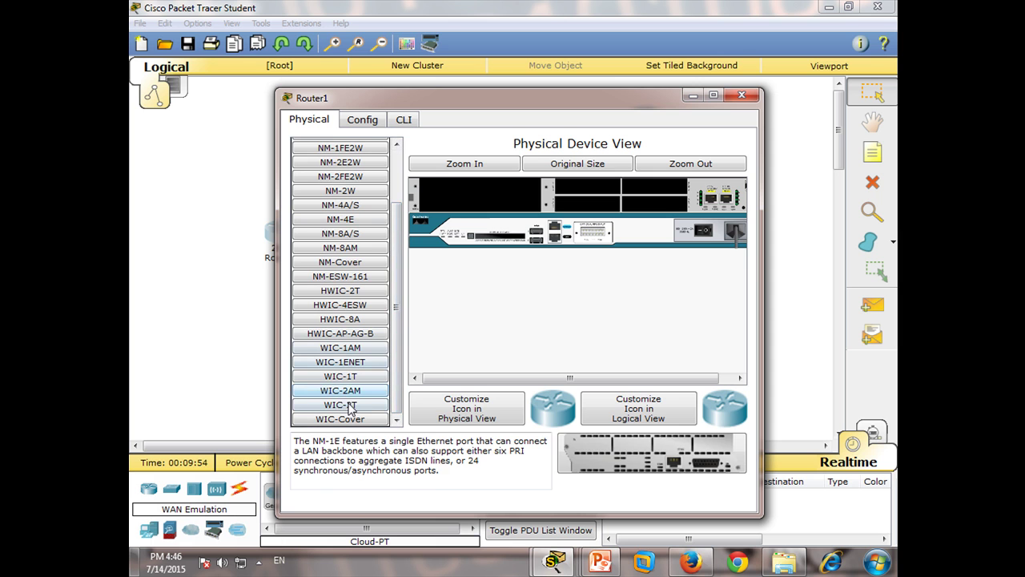
{"action": "left_click", "coordinate": [341, 414]}
{"action": "left_click_drag", "start_coordinate": [679, 480], "coordinate": [589, 218]}
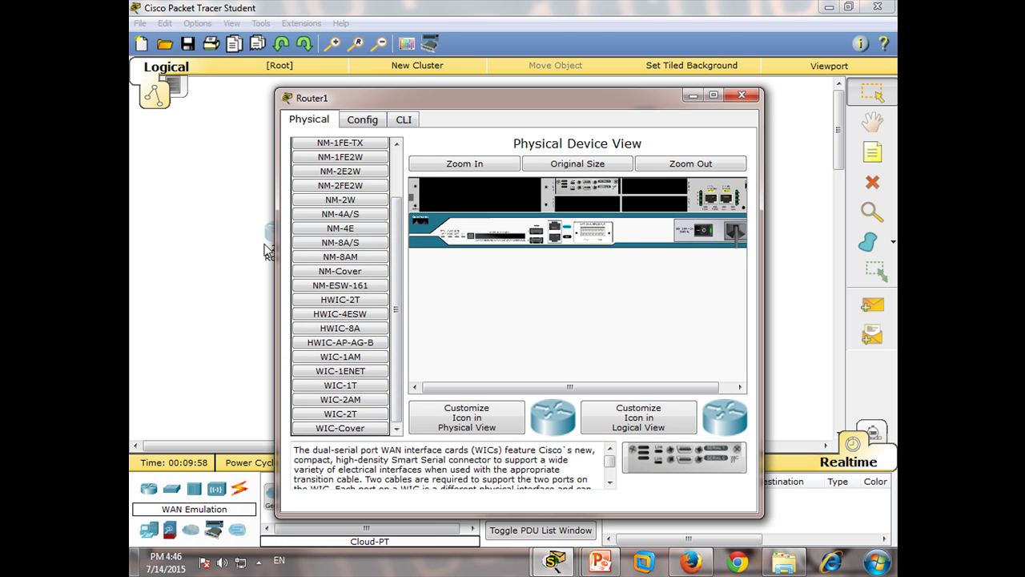
{"action": "left_click", "coordinate": [742, 96]}
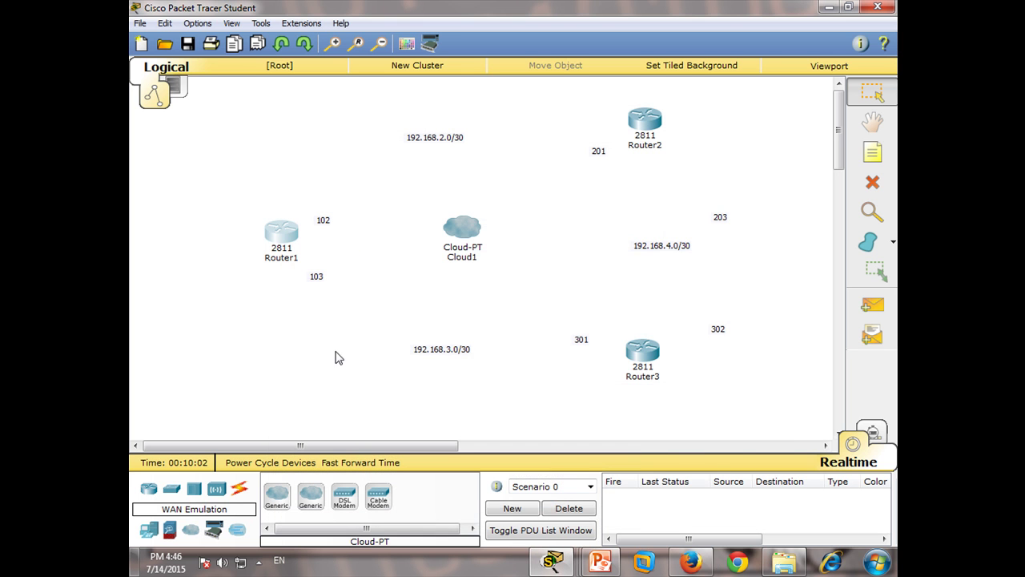
- Install a WIC-2T module in Router2's upper-left interface card slot and power the router back on
{"action": "left_click", "coordinate": [647, 140]}
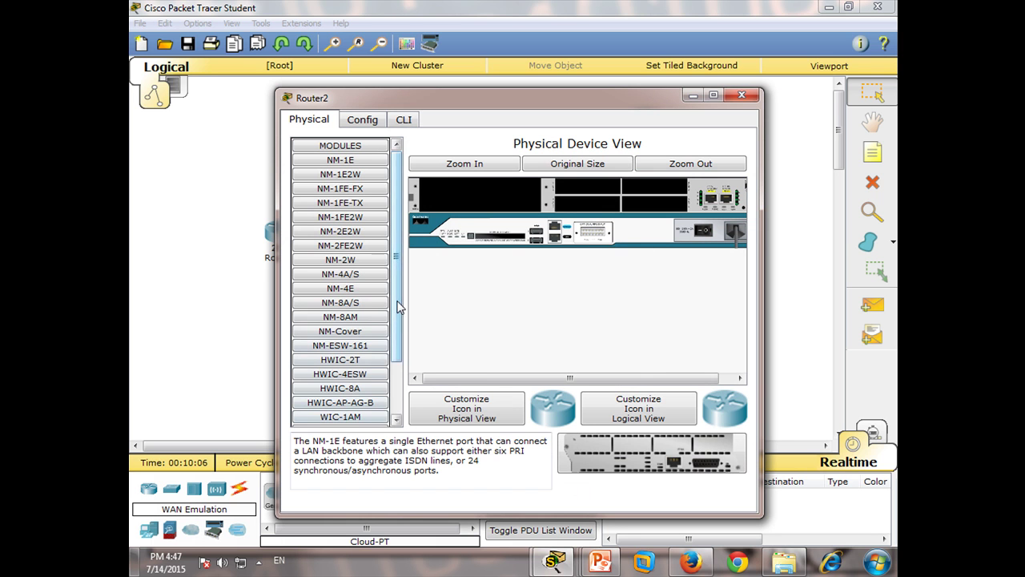
{"action": "scroll", "coordinate": [381, 369], "scroll_direction": "down", "scroll_amount": 3}
{"action": "left_click", "coordinate": [344, 411]}
{"action": "left_click_drag", "start_coordinate": [345, 411], "coordinate": [585, 190]}
{"action": "left_click", "coordinate": [703, 232]}
{"action": "left_click", "coordinate": [742, 96]}
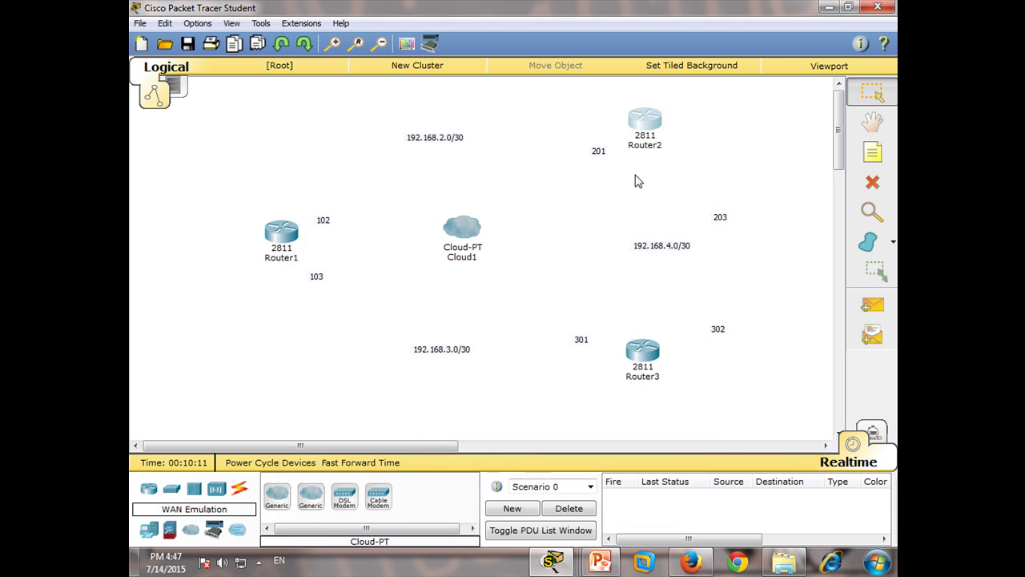
- Install a WIC-2T module in Router3's upper-left interface card slot and power the router back on
{"action": "left_click", "coordinate": [649, 363]}
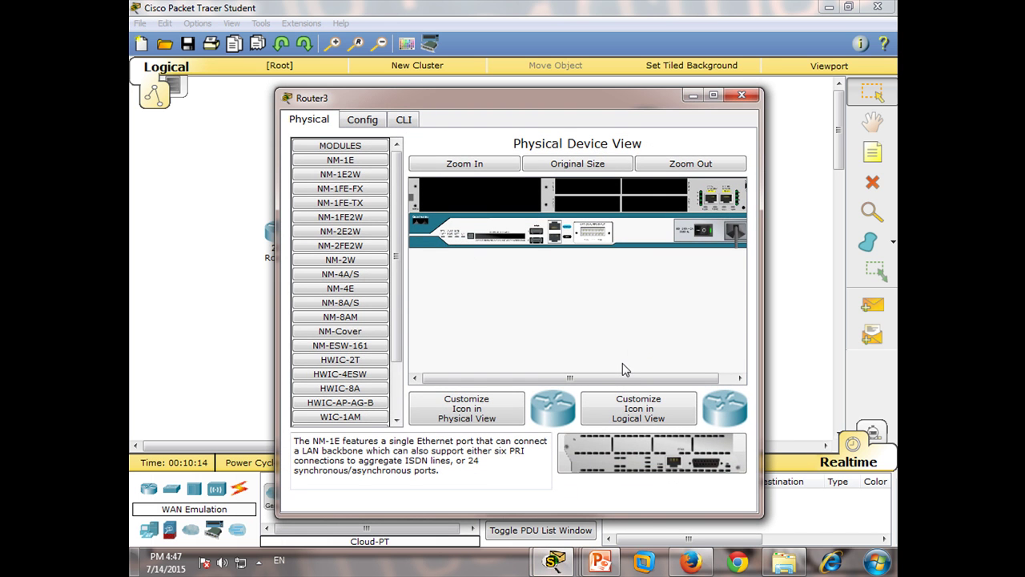
{"action": "scroll", "coordinate": [393, 271], "scroll_direction": "down", "scroll_amount": 2}
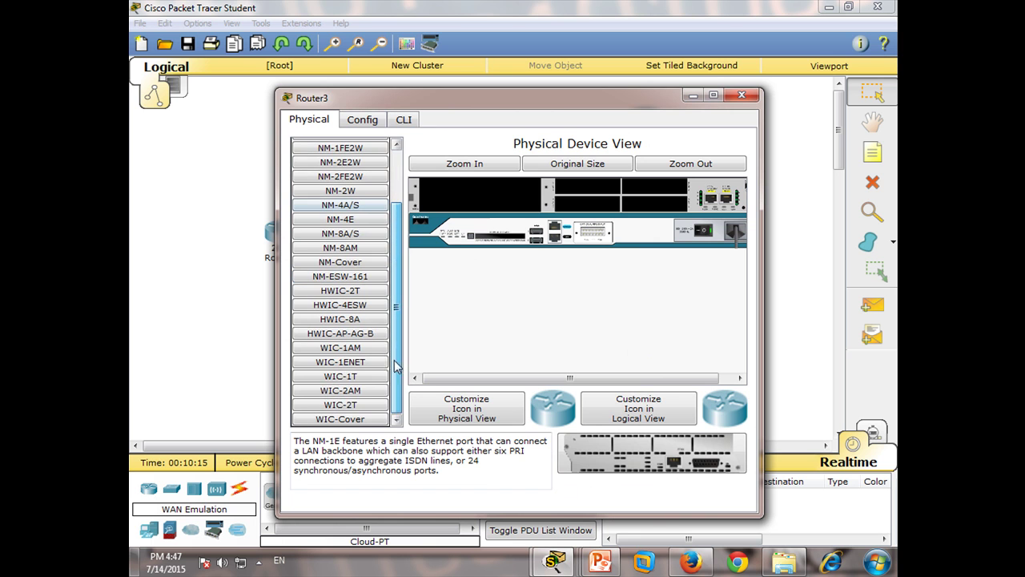
{"action": "left_click", "coordinate": [339, 405]}
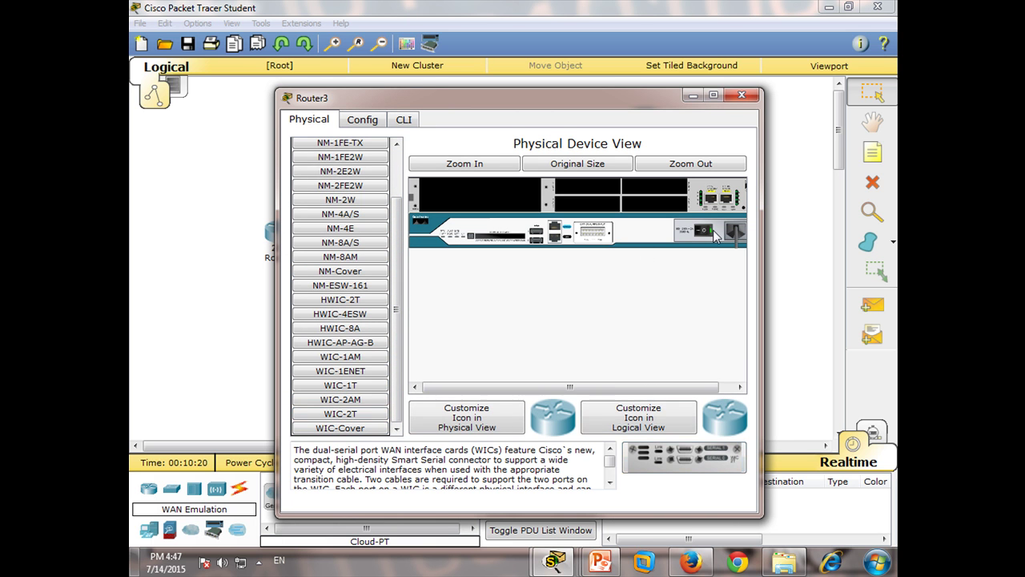
{"action": "left_click_drag", "start_coordinate": [704, 455], "coordinate": [591, 188]}
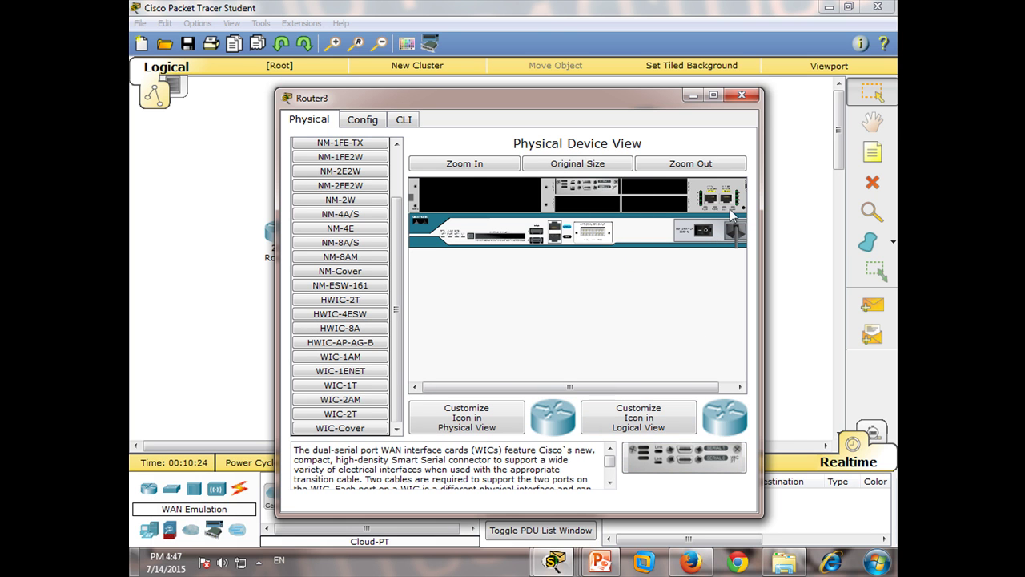
{"action": "left_click", "coordinate": [700, 234]}
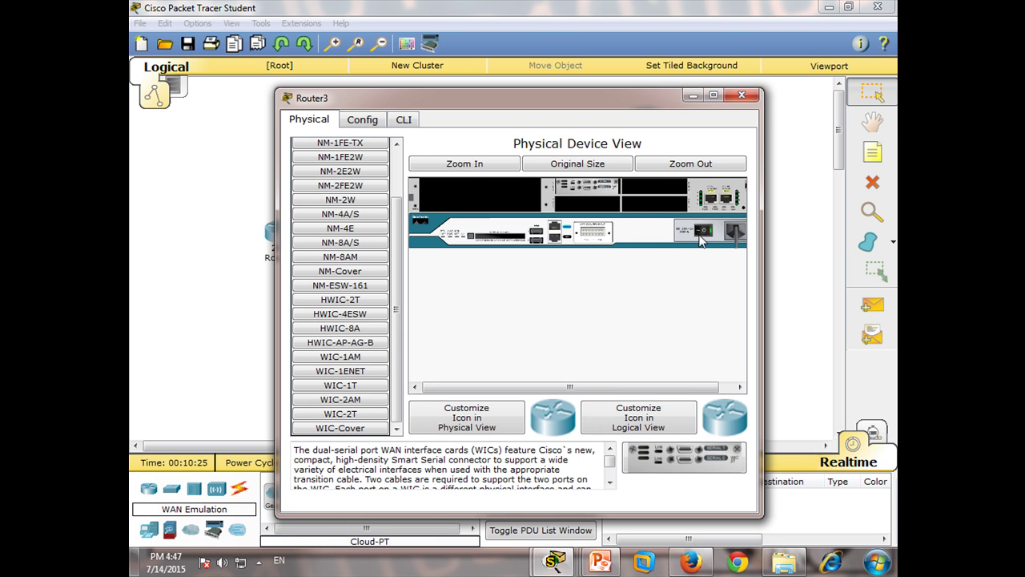
{"action": "left_click", "coordinate": [742, 96]}
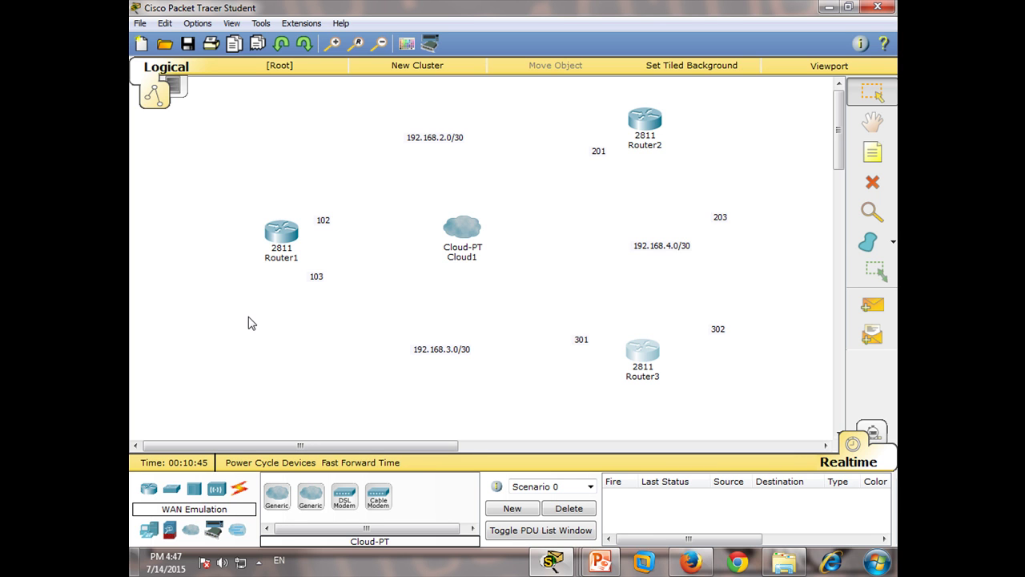
- Open Router1's command line, answer no to the configuration dialog, and enter privileged mode with enable
{"action": "left_click", "coordinate": [279, 234]}
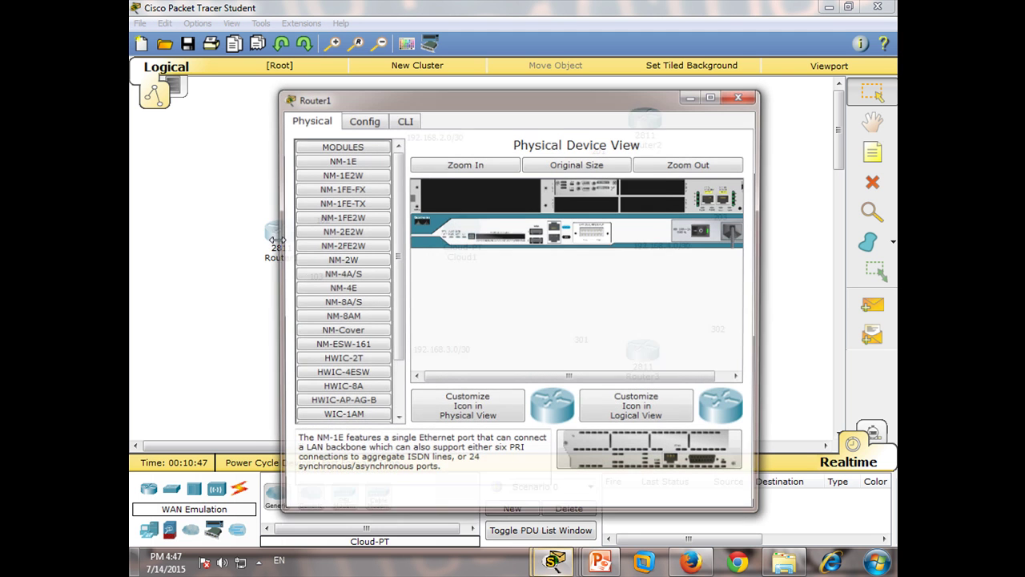
{"action": "left_click", "coordinate": [404, 121]}
{"action": "type", "text": "no"}
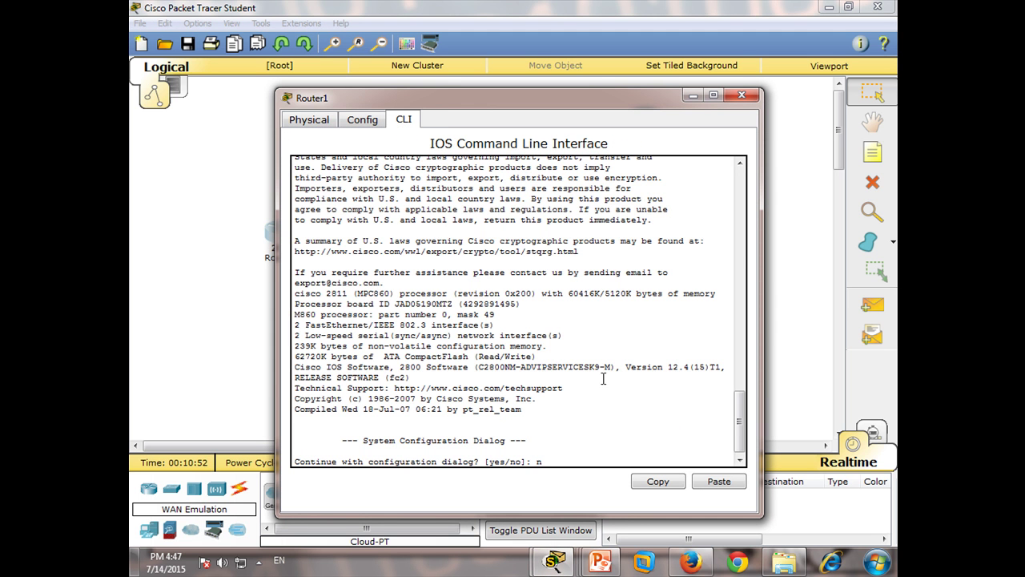
{"action": "key", "text": "Return"}
{"action": "key", "text": "Return"}
{"action": "key", "text": "Return"}
{"action": "key", "text": "Return"}
{"action": "type", "text": "ena"}
{"action": "key", "text": "Tab"}
{"action": "key", "text": "Return"}
- Enter global configuration mode with configure terminal and set Router1's hostname to R1
{"action": "type", "text": "configure t"}
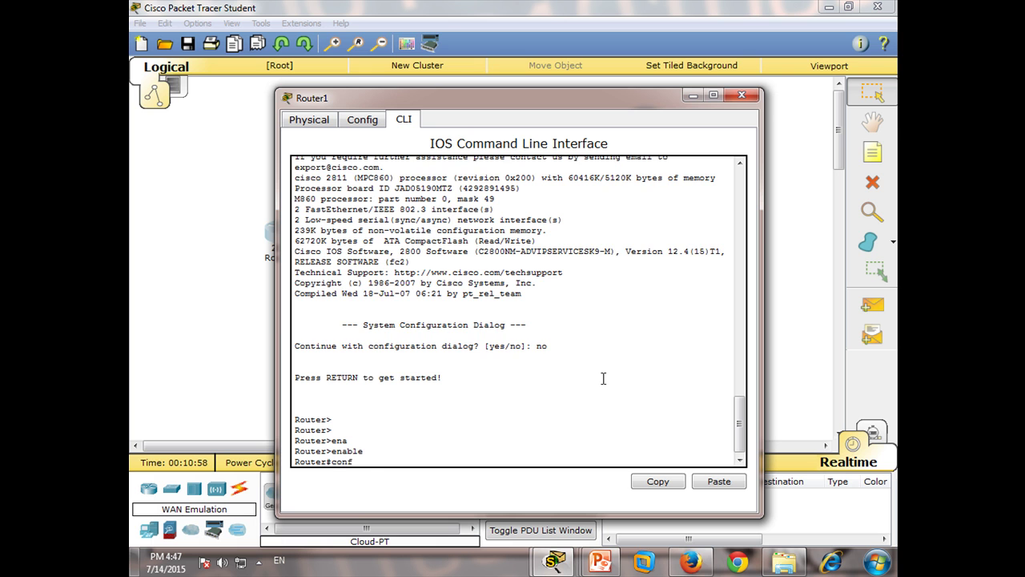
{"action": "key", "text": "Tab"}
{"action": "type", "text": "te"}
{"action": "key", "text": "Tab"}
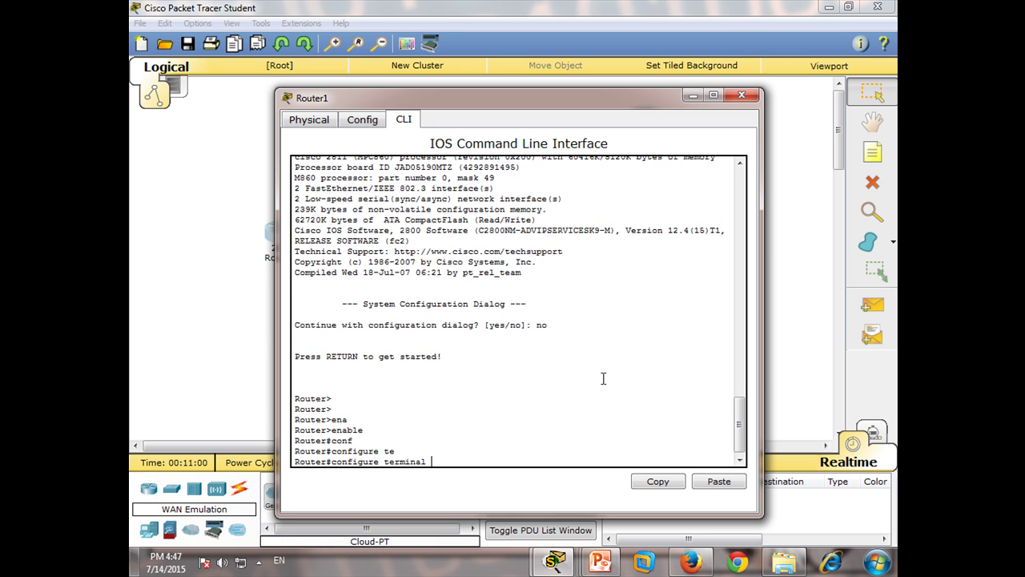
{"action": "key", "text": "Return"}
{"action": "key", "text": "Return"}
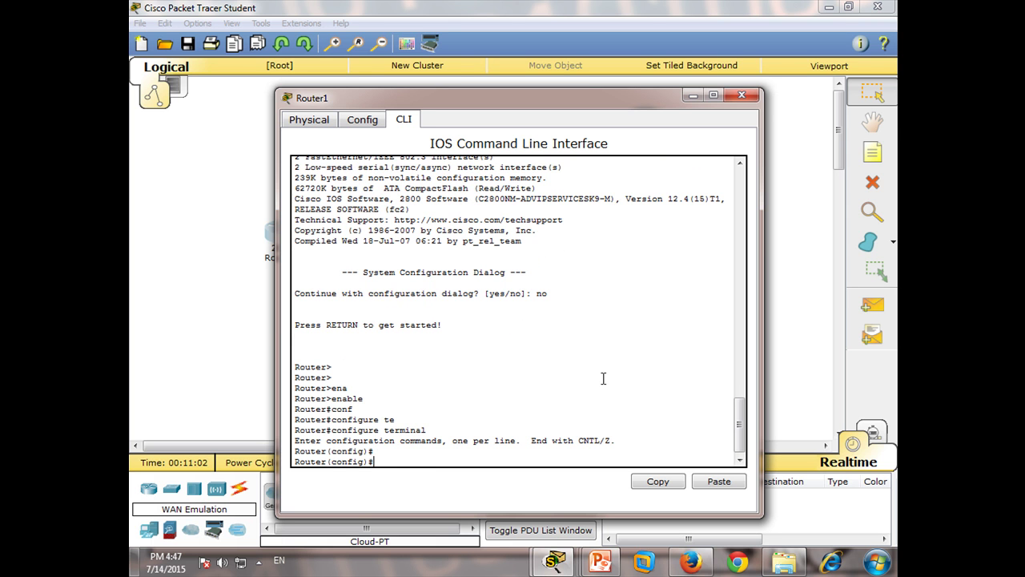
{"action": "type", "text": "host"}
{"action": "key", "text": "Tab"}
{"action": "type", "text": "R1"}
{"action": "key", "text": "Return"}
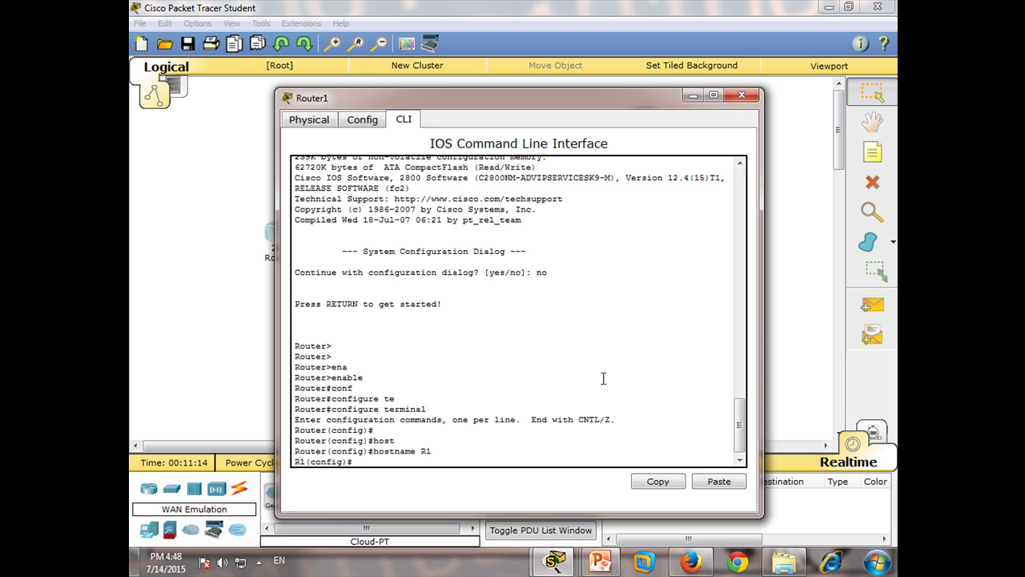
- Exit configuration mode and list R1's interfaces with the command show ip inter br
{"action": "type", "text": "EXIT"}
{"action": "key", "text": "Return"}
{"action": "key", "text": "Return"}
{"action": "key", "text": "Return"}
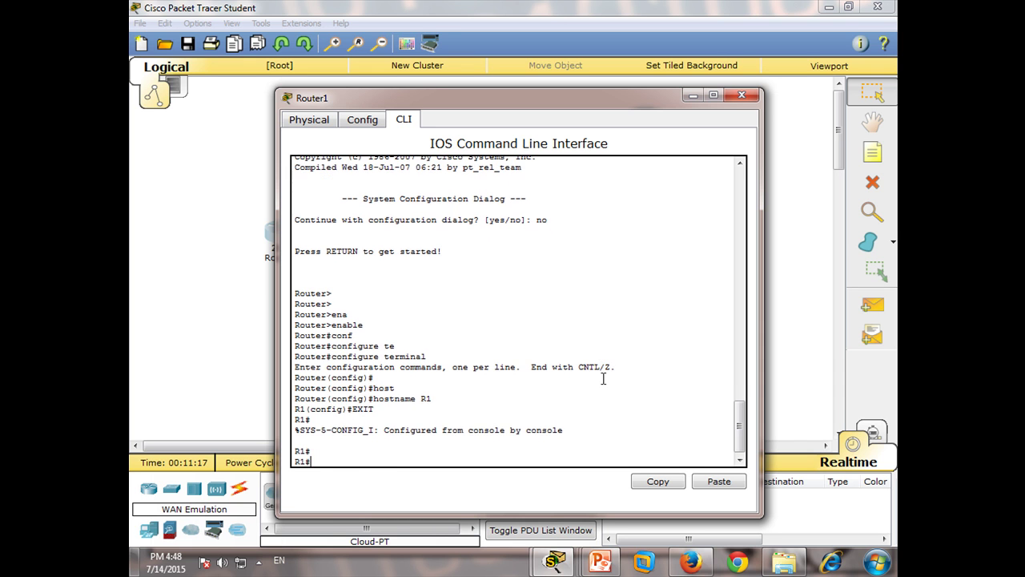
{"action": "type", "text": "show ip inter br"}
{"action": "key", "text": "Return"}
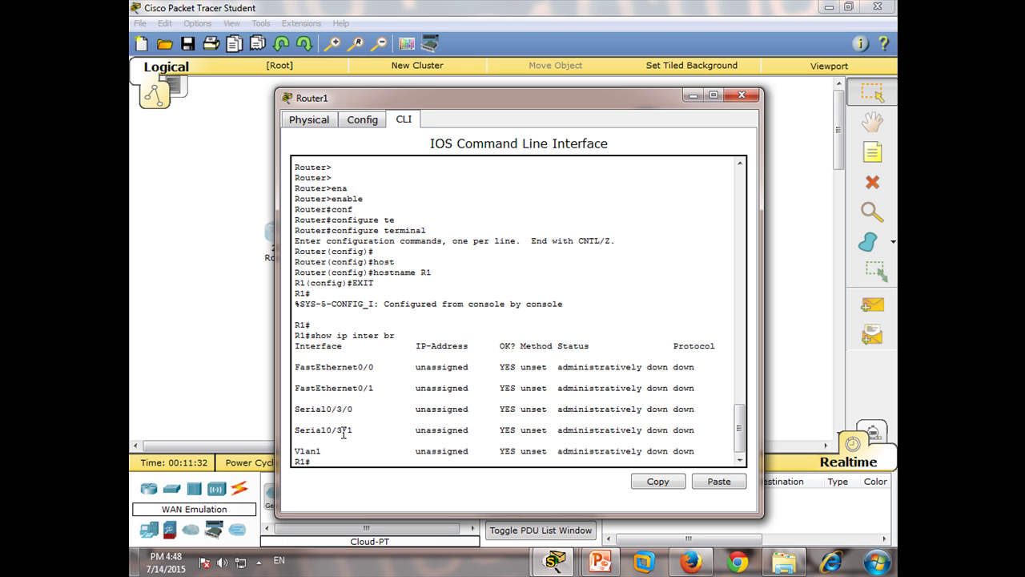
- Copy the interface name Serial0/3/0 from the interface list in R1's terminal output
{"action": "left_click_drag", "start_coordinate": [295, 410], "coordinate": [359, 410]}
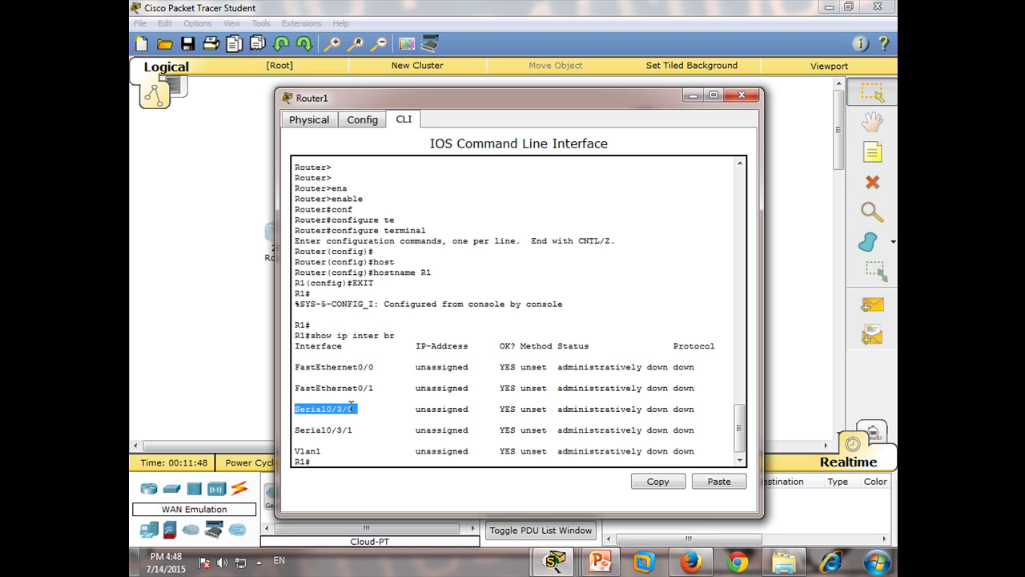
{"action": "right_click", "coordinate": [353, 406]}
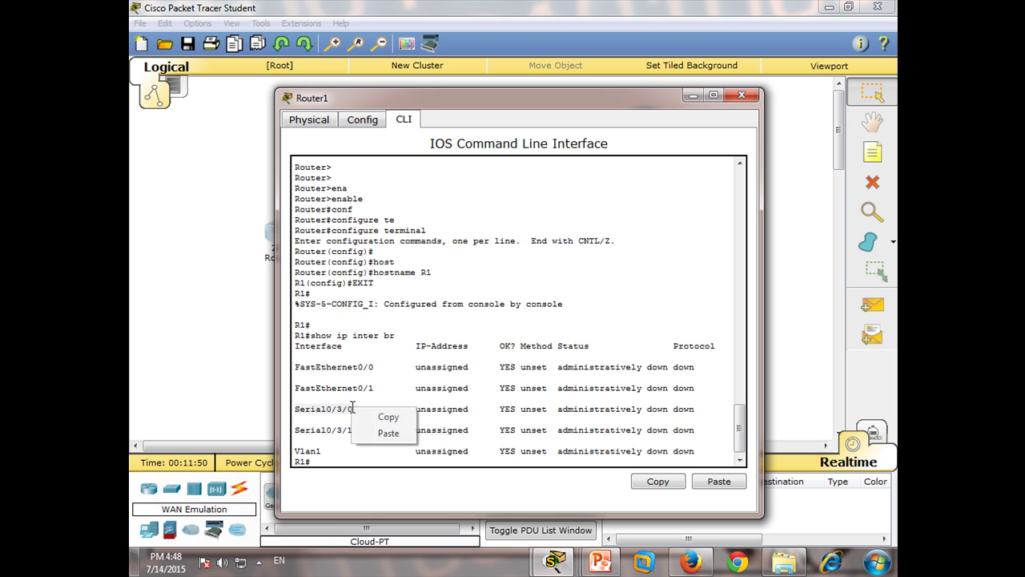
{"action": "left_click", "coordinate": [376, 417]}
{"action": "left_click", "coordinate": [334, 453]}
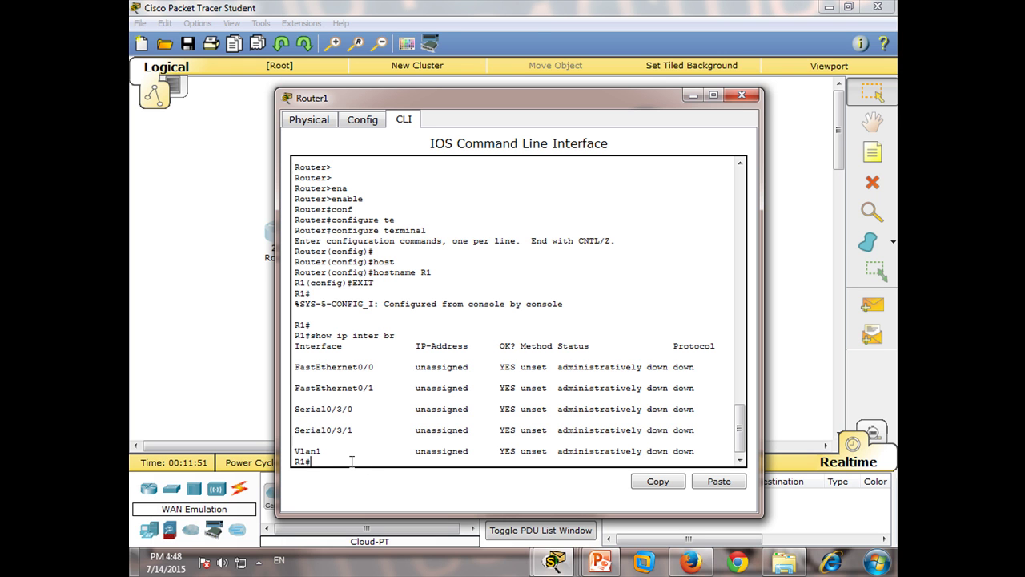
- Return to global configuration mode and enter interface configuration for Serial0/3/0, using the copied interface name
{"action": "type", "text": "conf"}
{"action": "key", "text": "Tab"}
{"action": "type", "text": "te"}
{"action": "key", "text": "Tab"}
{"action": "key", "text": "Return"}
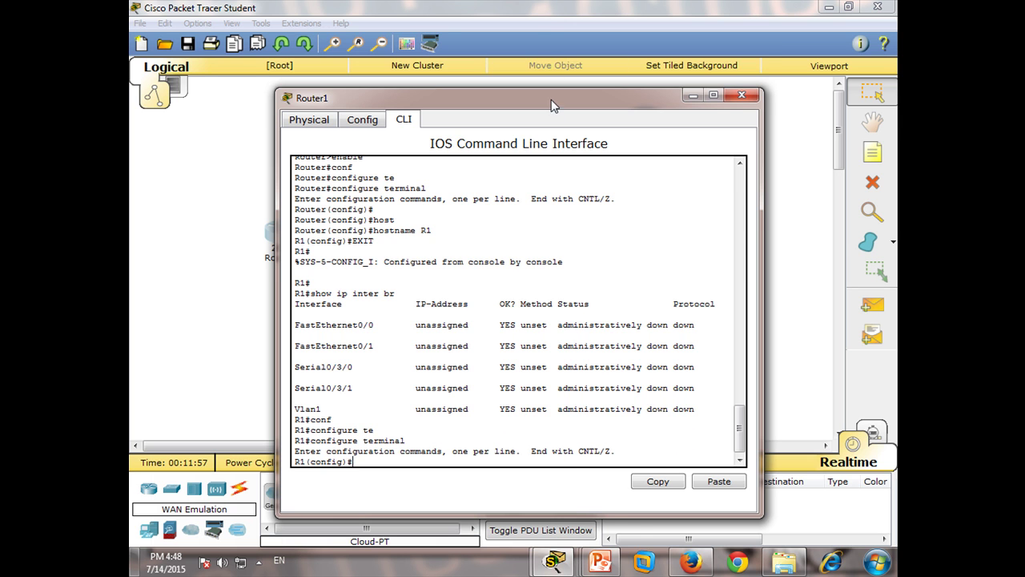
{"action": "left_click_drag", "start_coordinate": [551, 105], "coordinate": [553, 42]}
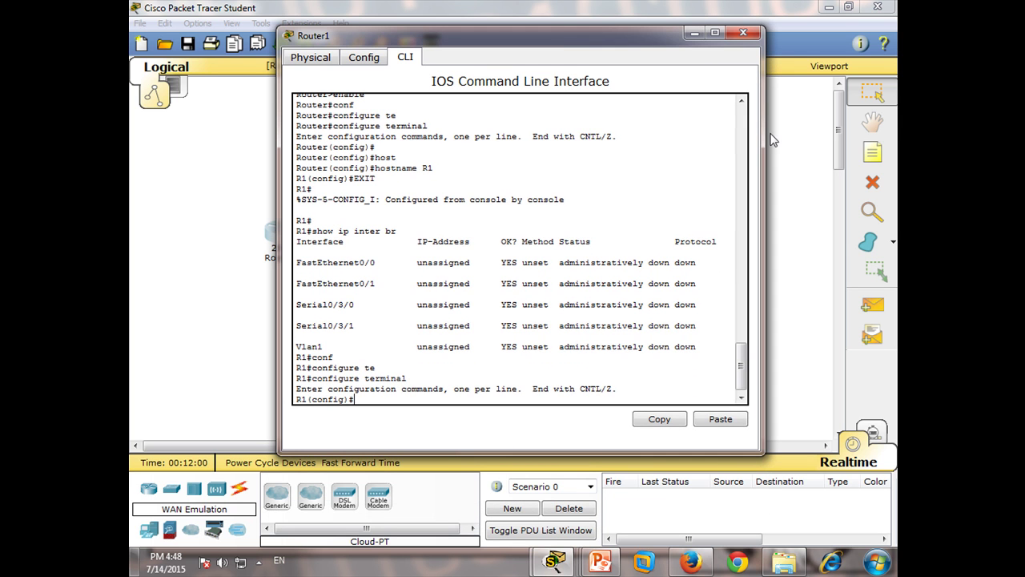
{"action": "type", "text": "inter"}
{"action": "key", "text": "Tab"}
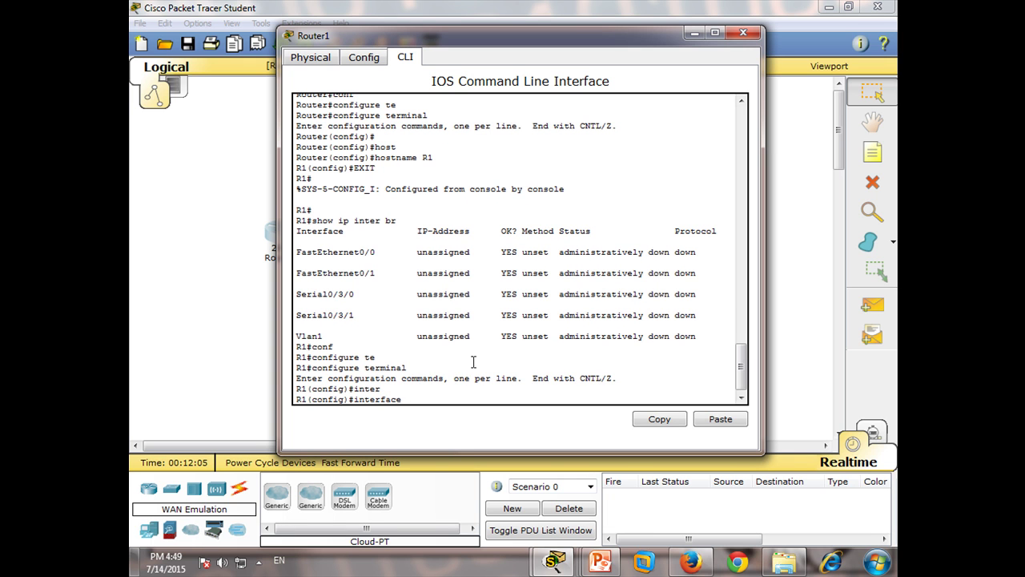
{"action": "right_click", "coordinate": [454, 394]}
{"action": "left_click", "coordinate": [485, 419]}
{"action": "key", "text": "Return"}
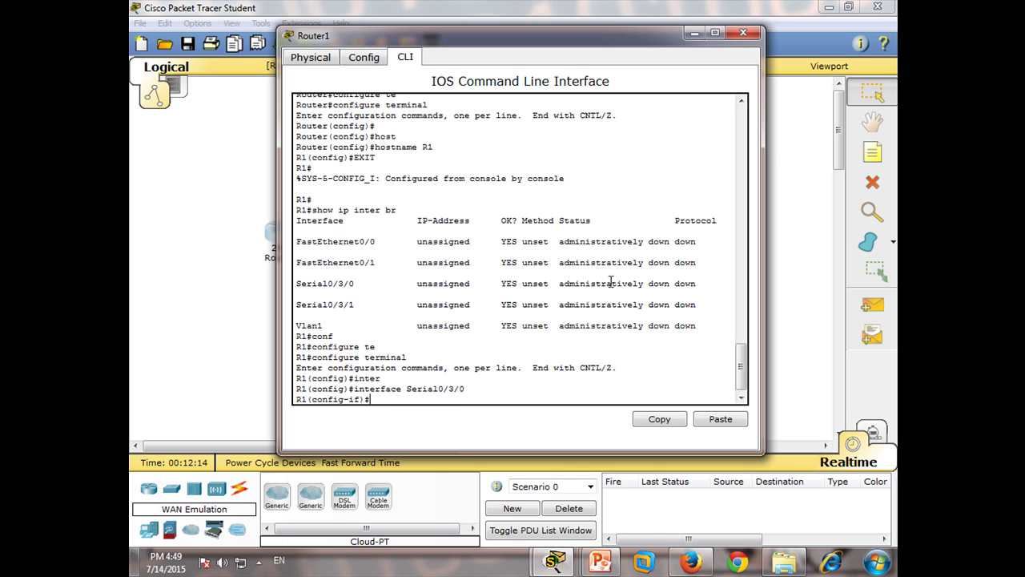
- Show the available encapsulation types for Serial0/3/0 with encapsulation ?
{"action": "type", "text": "en"}
{"action": "key", "text": "Tab"}
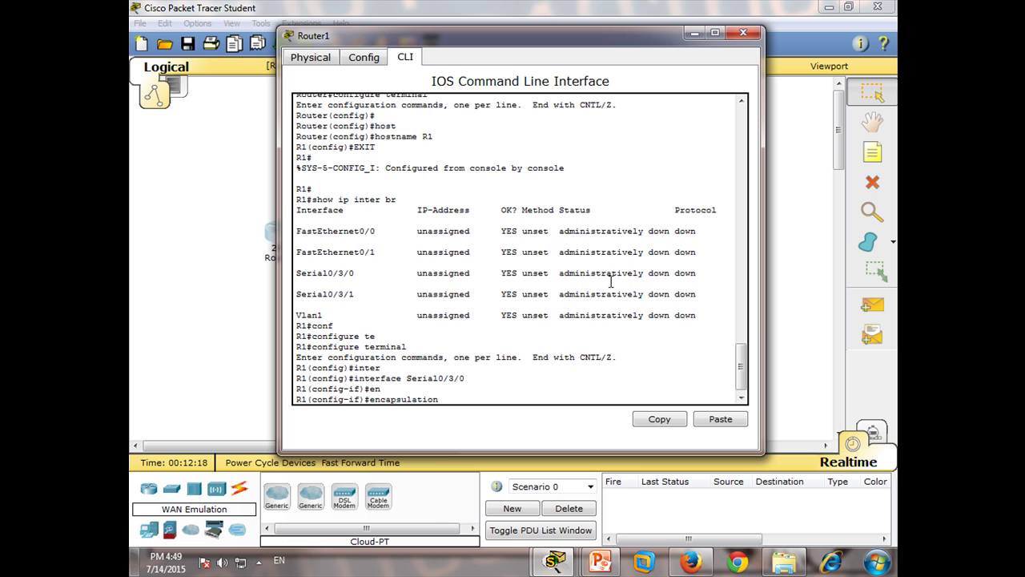
{"action": "type", "text": "fr"}
{"action": "key", "text": "Tab"}
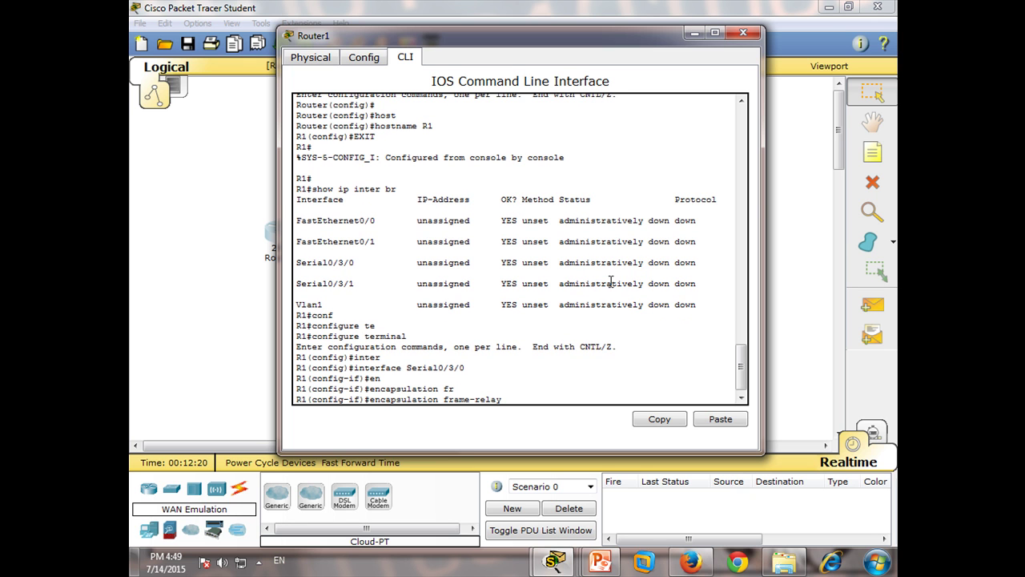
{"action": "key", "text": "BackSpace"}
{"action": "key", "text": "BackSpace"}
{"action": "key", "text": "BackSpace"}
{"action": "key", "text": "BackSpace"}
{"action": "key", "text": "BackSpace"}
{"action": "key", "text": "BackSpace"}
{"action": "key", "text": "BackSpace"}
{"action": "key", "text": "BackSpace"}
{"action": "key", "text": "BackSpace"}
{"action": "key", "text": "BackSpace"}
{"action": "key", "text": "BackSpace"}
{"action": "key", "text": "BackSpace"}
{"action": "type", "text": "?"}
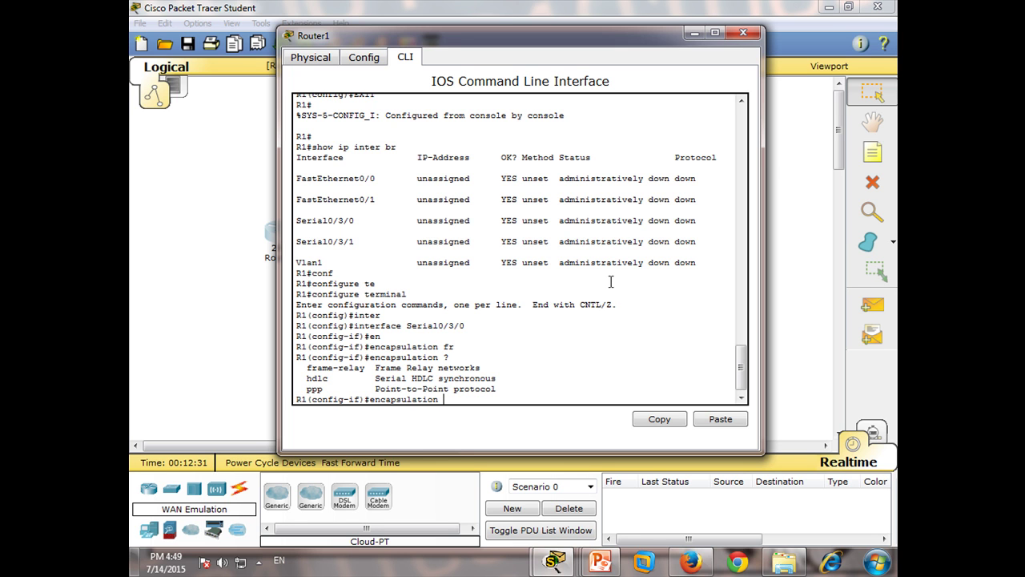
- Set the encapsulation on R1's Serial0/3/0 to frame-relay
{"action": "type", "text": "fr"}
{"action": "key", "text": "Tab"}
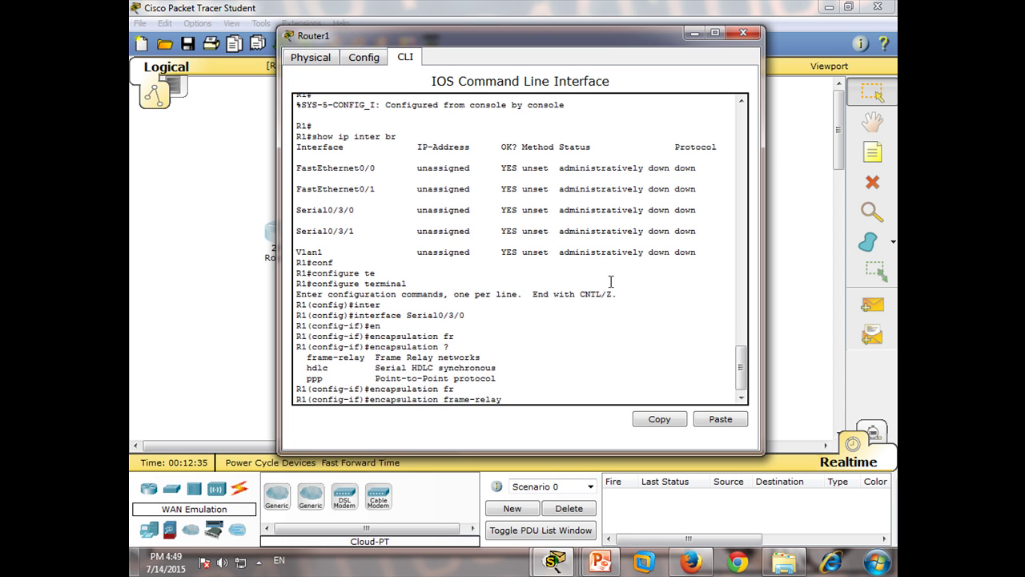
{"action": "key", "text": "Return"}
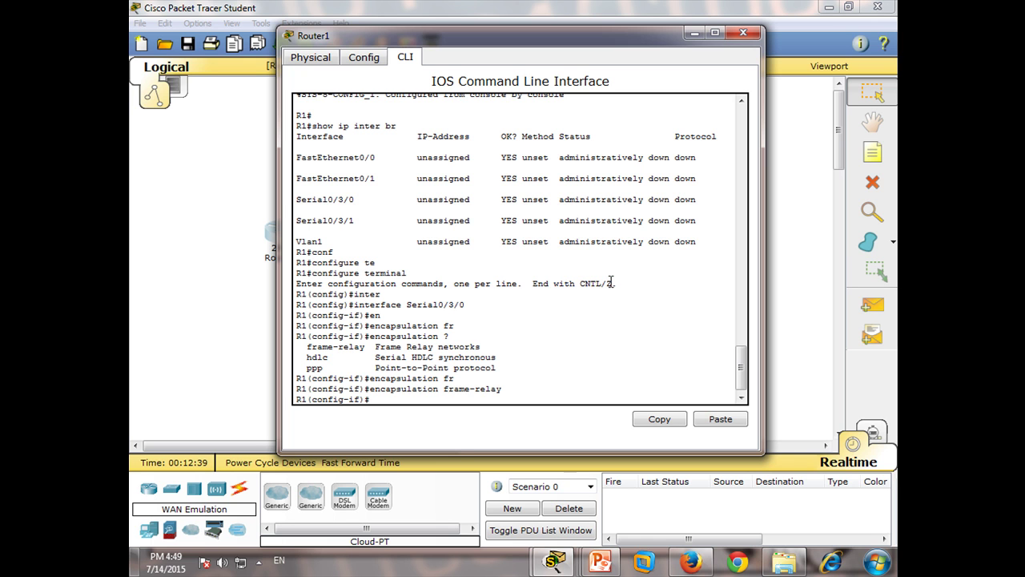
- Enable R1's Serial0/3/0 interface with no shutdown
{"action": "type", "text": "no shu"}
{"action": "key", "text": "Tab"}
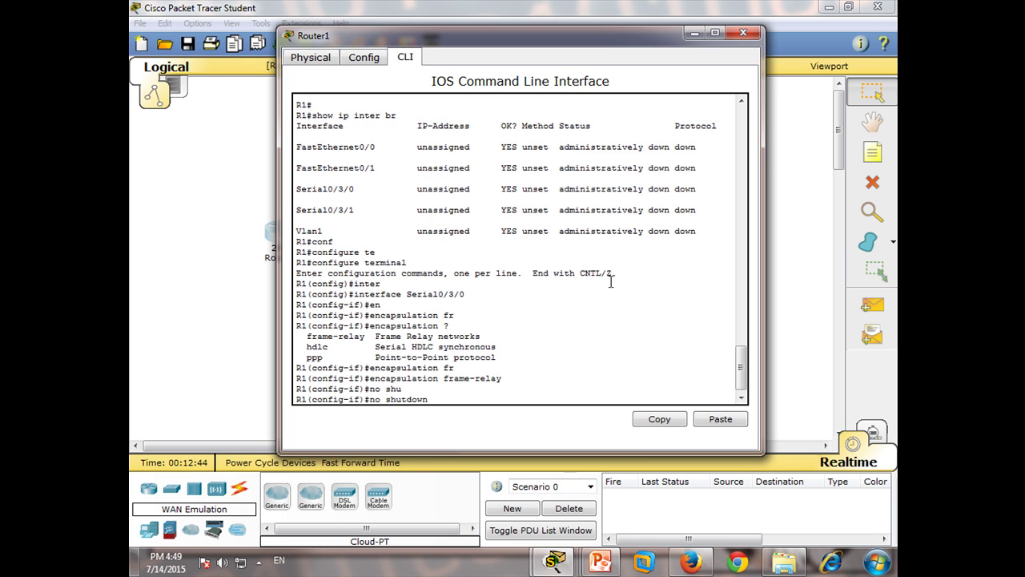
{"action": "key", "text": "Return"}
{"action": "key", "text": "Return"}
{"action": "key", "text": "Return"}
{"action": "key", "text": "Return"}
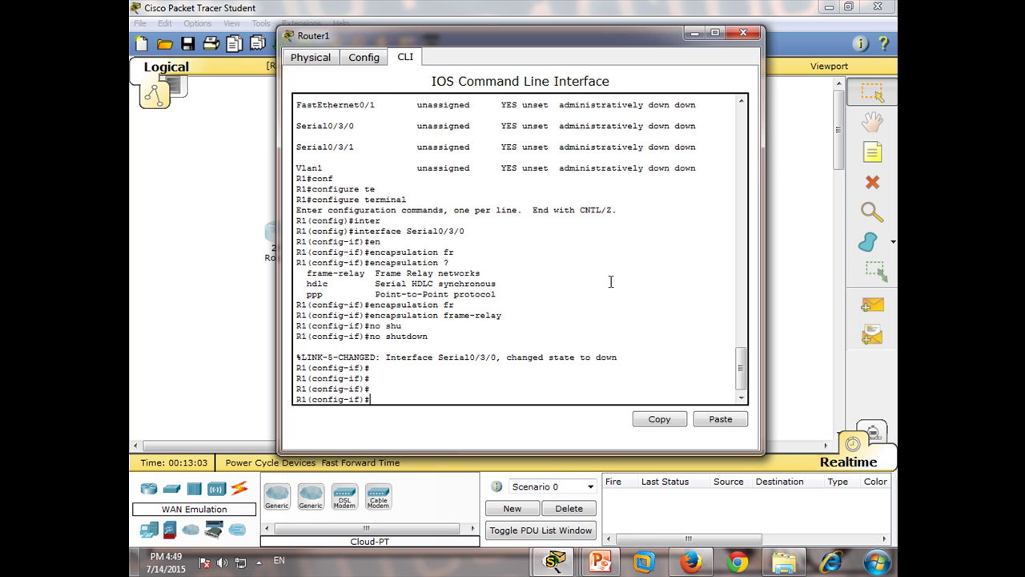
- Leave interface configuration and create the point-to-point subinterface Serial0/3/0.102 on R1
{"action": "type", "text": "exit"}
{"action": "key", "text": "Return"}
{"action": "type", "text": "exit"}
{"action": "key", "text": "Up"}
{"action": "key", "text": "Up"}
{"action": "key", "text": "Up"}
{"action": "key", "text": "Up"}
{"action": "key", "text": "Up"}
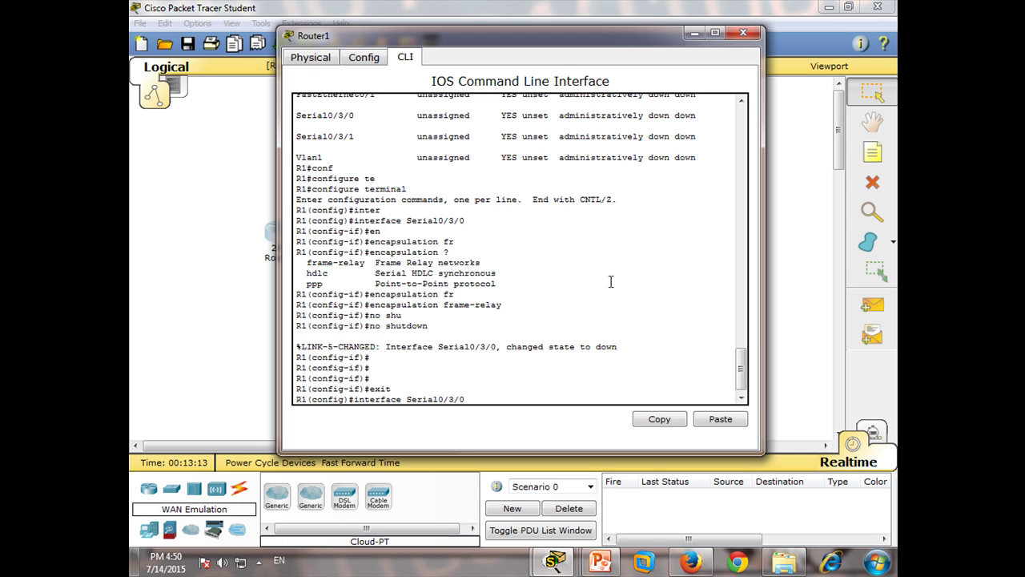
{"action": "type", "text": "."}
{"action": "left_click_drag", "start_coordinate": [582, 45], "coordinate": [685, 42]}
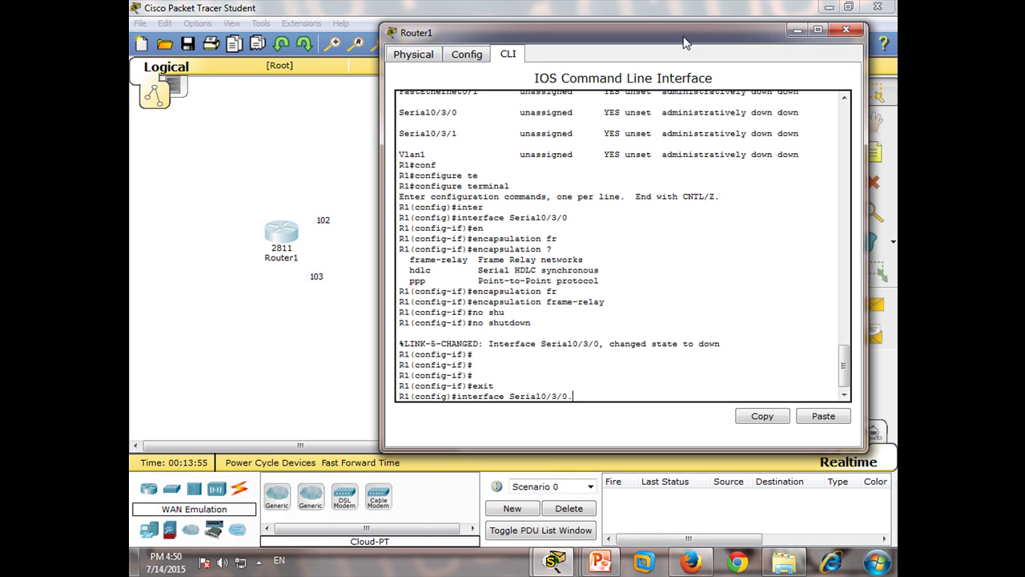
{"action": "type", "text": "102 poi"}
{"action": "key", "text": "Tab"}
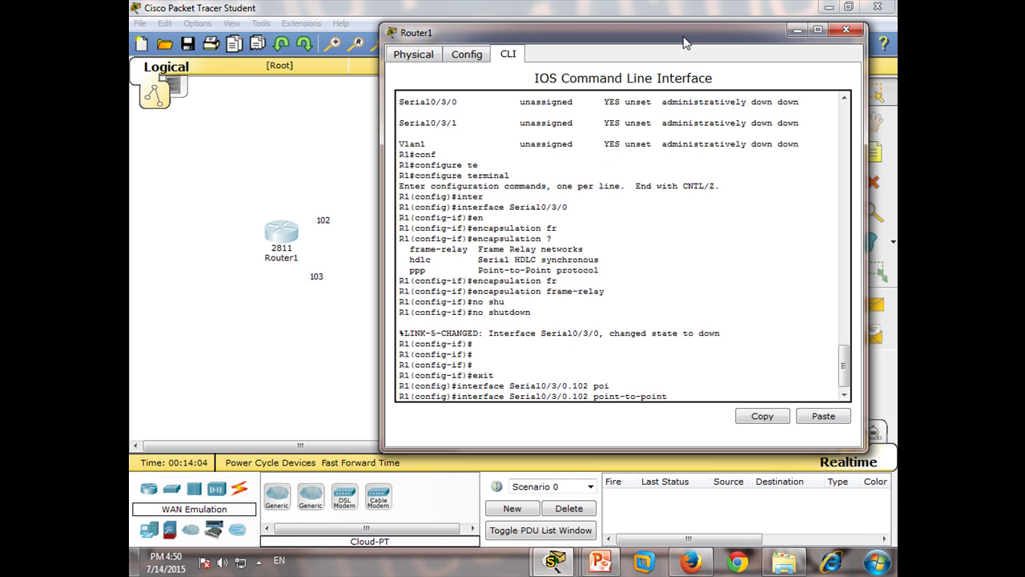
{"action": "key", "text": "Return"}
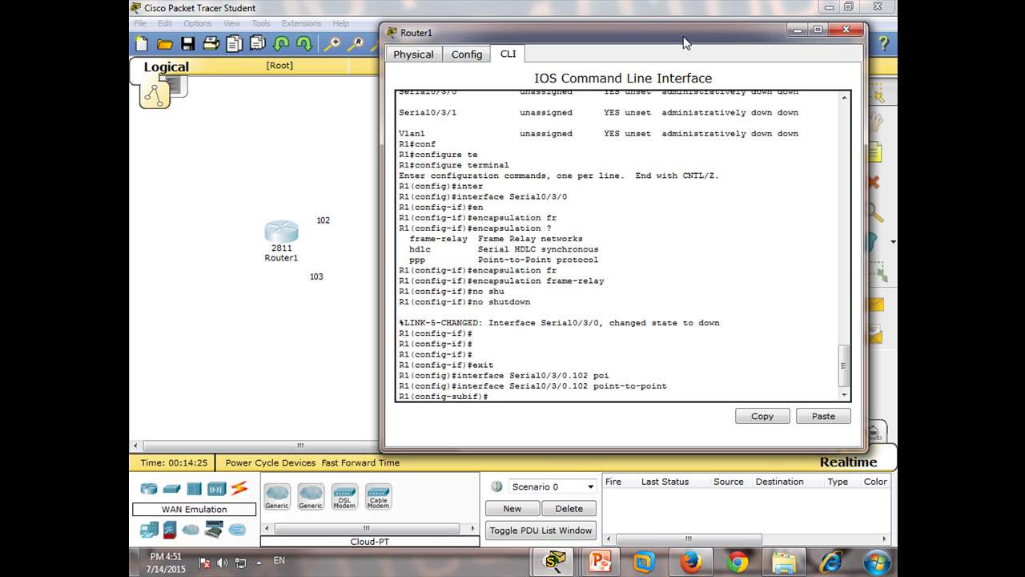
- Assign Frame Relay interface DLCI 102 to R1's subinterface Serial0/3/0.102
{"action": "type", "text": "ra"}
{"action": "key", "text": "Tab"}
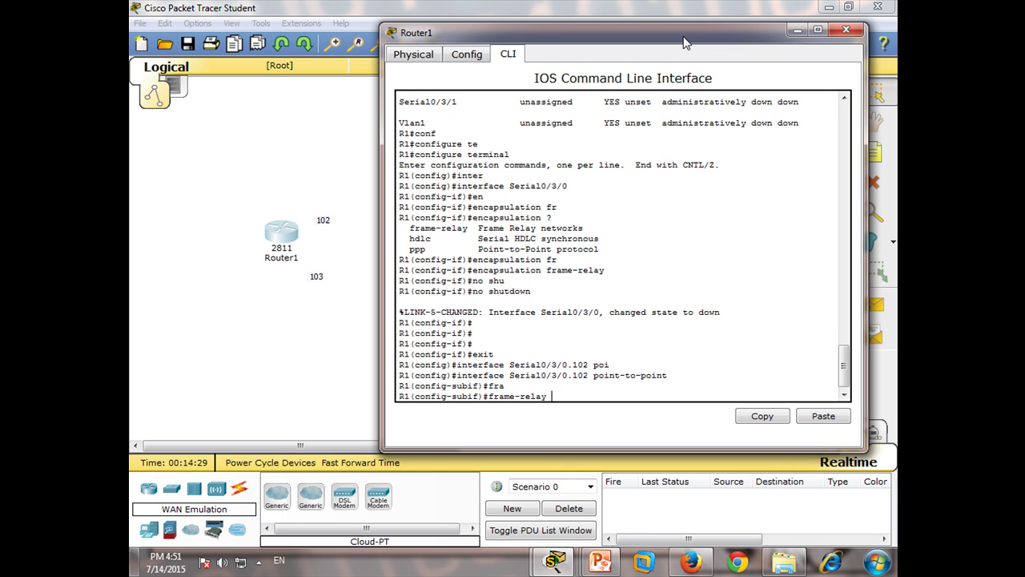
{"action": "type", "text": "int"}
{"action": "key", "text": "Tab"}
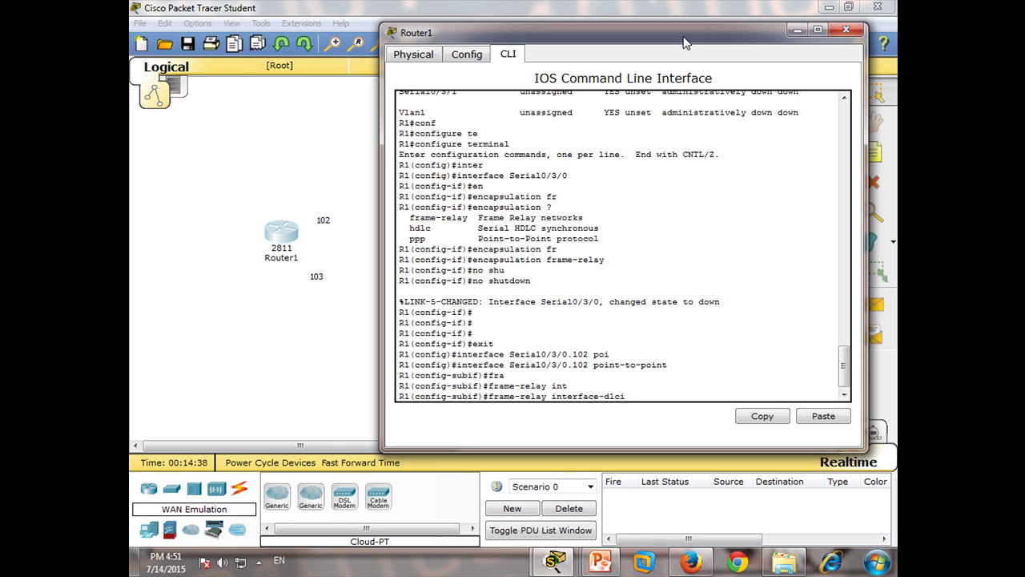
{"action": "type", "text": "102"}
{"action": "key", "text": "Return"}
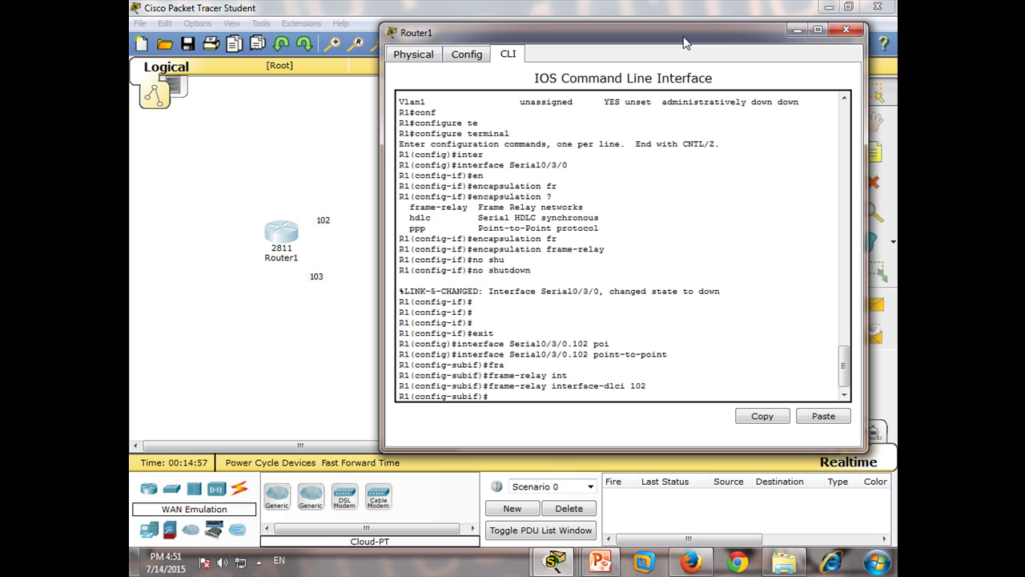
- Set the IP address of R1's subinterface Serial0/3/0.102 to 192.168.2.1 with mask 255.255.255.252
{"action": "type", "text": "ip addre"}
{"action": "key", "text": "Tab"}
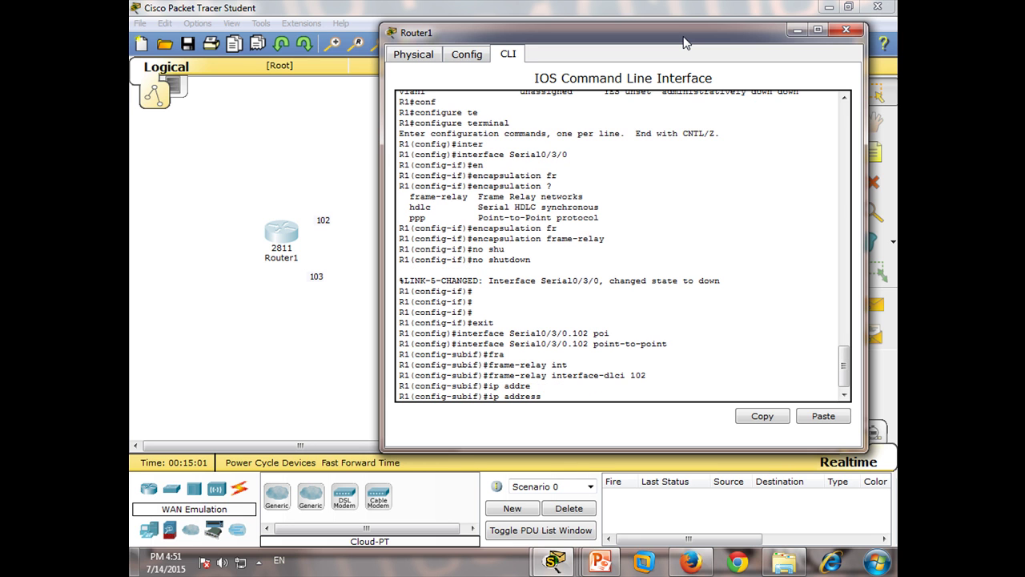
{"action": "left_click_drag", "start_coordinate": [667, 39], "coordinate": [619, 74]}
{"action": "type", "text": "192.168."}
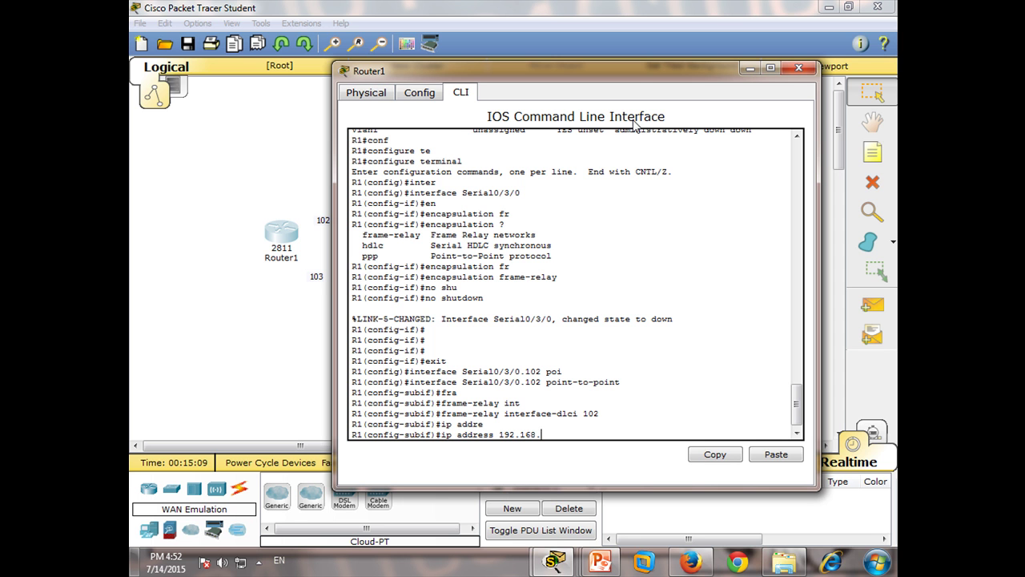
{"action": "left_click_drag", "start_coordinate": [638, 72], "coordinate": [670, 87]}
{"action": "type", "text": "2."}
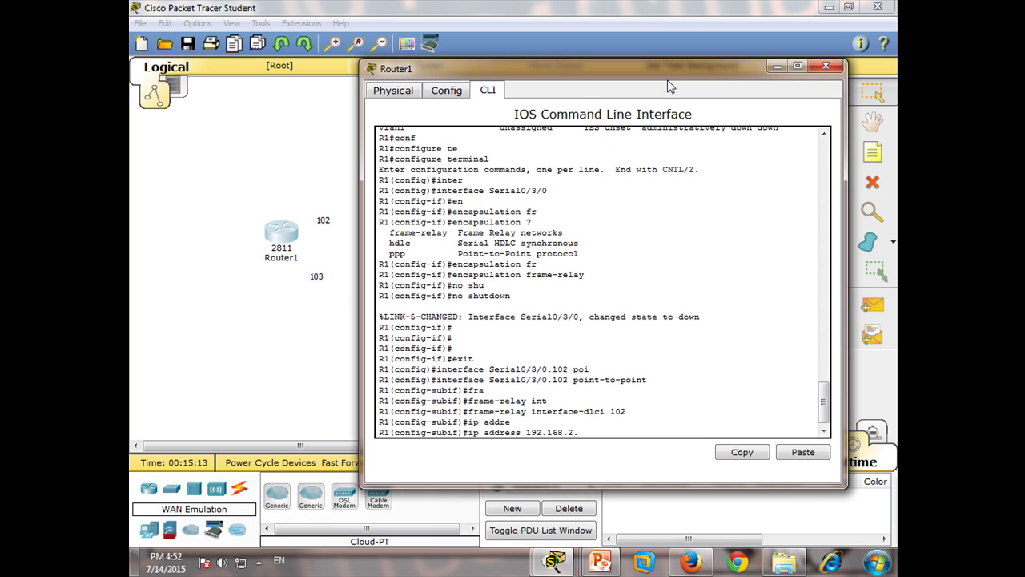
{"action": "type", "text": "1 255.255.255.252"}
{"action": "key", "text": "Return"}
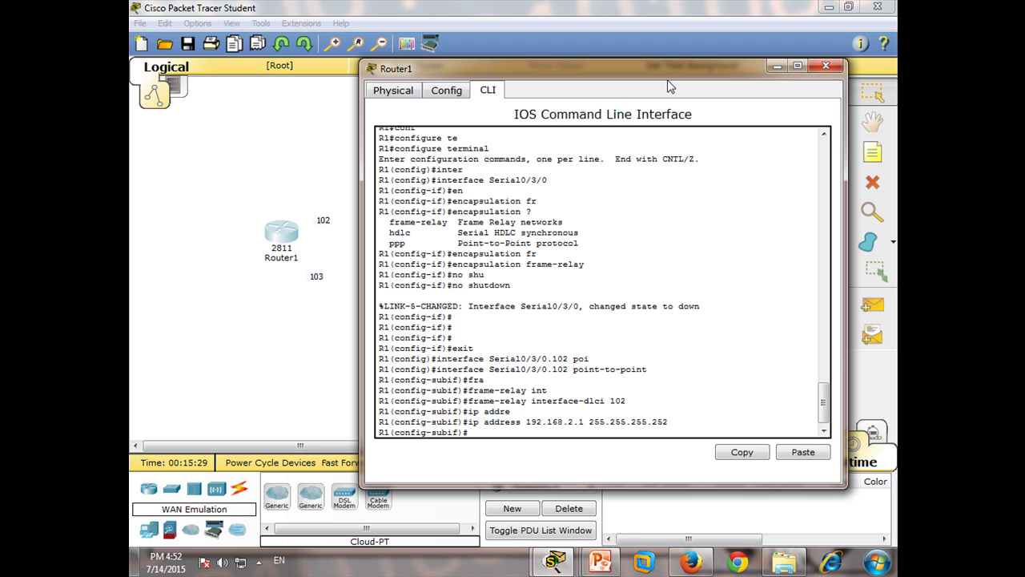
- Exit the current subinterface and create the point-to-point subinterface Serial0/3/0.103 on R1
{"action": "type", "text": "exit"}
{"action": "key", "text": "Return"}
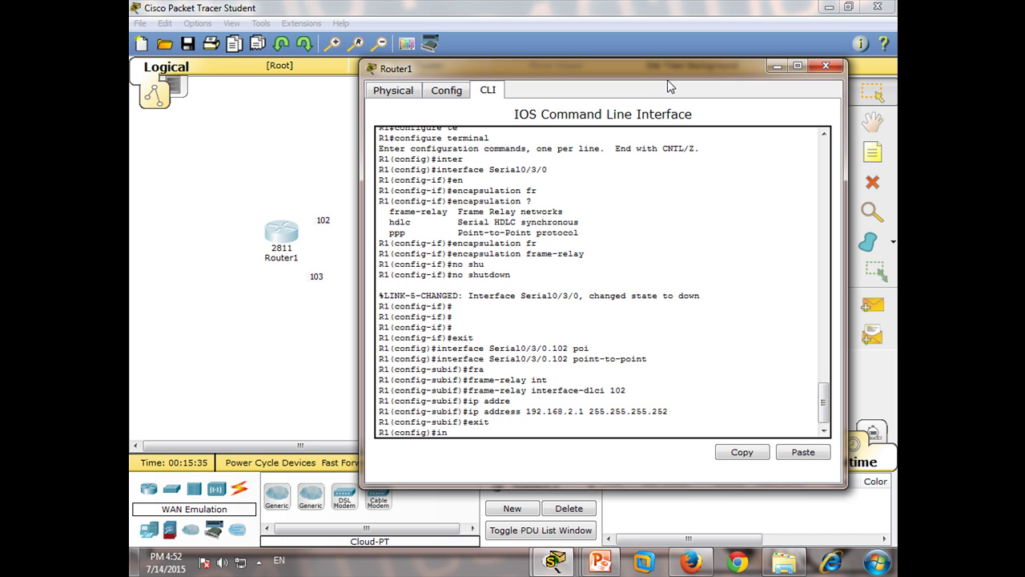
{"action": "key", "text": "Up"}
{"action": "key", "text": "Up"}
{"action": "key", "text": "Up"}
{"action": "key", "text": "Up"}
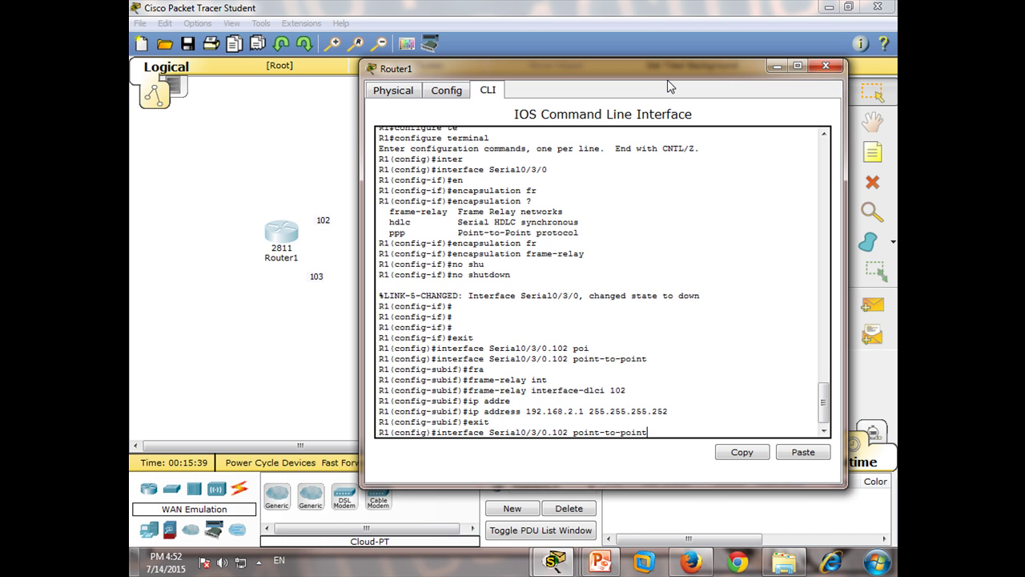
{"action": "key", "text": "BackSpace"}
{"action": "key", "text": "BackSpace"}
{"action": "key", "text": "BackSpace"}
{"action": "key", "text": "BackSpace"}
{"action": "key", "text": "BackSpace"}
{"action": "key", "text": "BackSpace"}
{"action": "key", "text": "BackSpace"}
{"action": "key", "text": "BackSpace"}
{"action": "key", "text": "BackSpace"}
{"action": "key", "text": "BackSpace"}
{"action": "key", "text": "BackSpace"}
{"action": "key", "text": "BackSpace"}
{"action": "key", "text": "BackSpace"}
{"action": "key", "text": "BackSpace"}
{"action": "key", "text": "BackSpace"}
{"action": "key", "text": "BackSpace"}
{"action": "key", "text": "BackSpace"}
{"action": "key", "text": "BackSpace"}
{"action": "type", "text": "03 po"}
{"action": "key", "text": "Tab"}
{"action": "key", "text": "Return"}
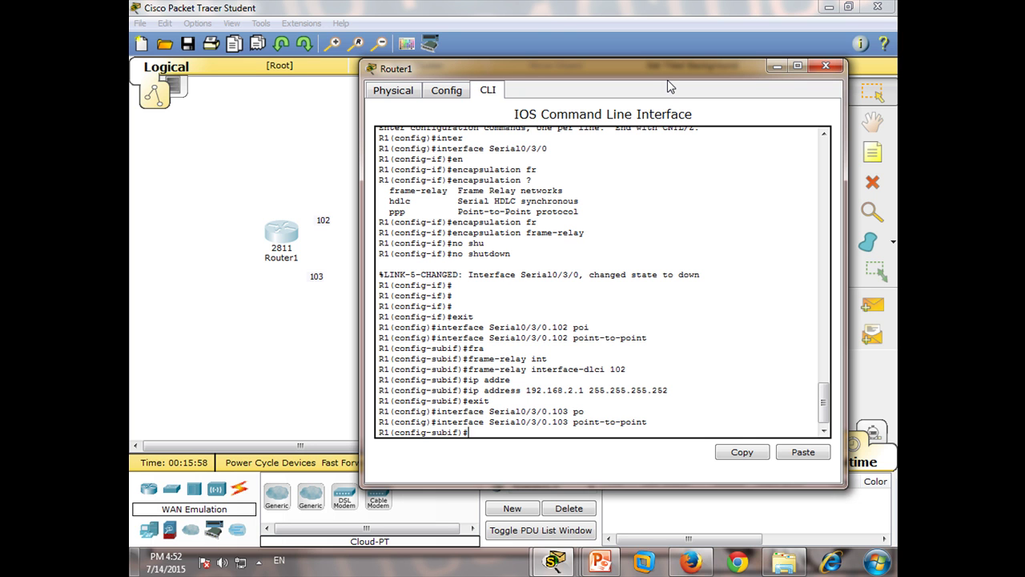
- Assign Frame Relay interface DLCI 103 to R1's subinterface Serial0/3/0.103
{"action": "type", "text": "fra"}
{"action": "key", "text": "Tab"}
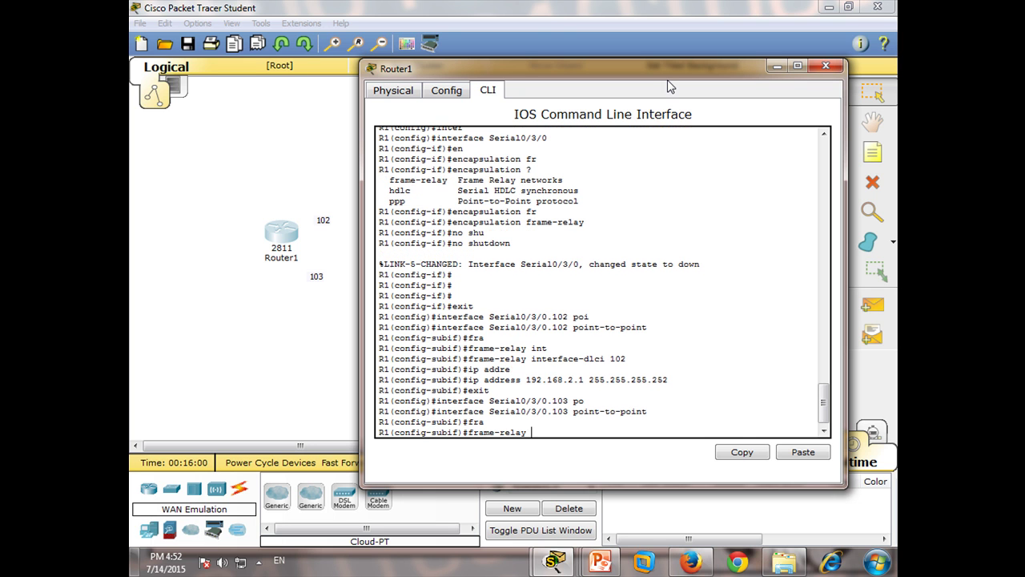
{"action": "type", "text": "n"}
{"action": "key", "text": "Tab"}
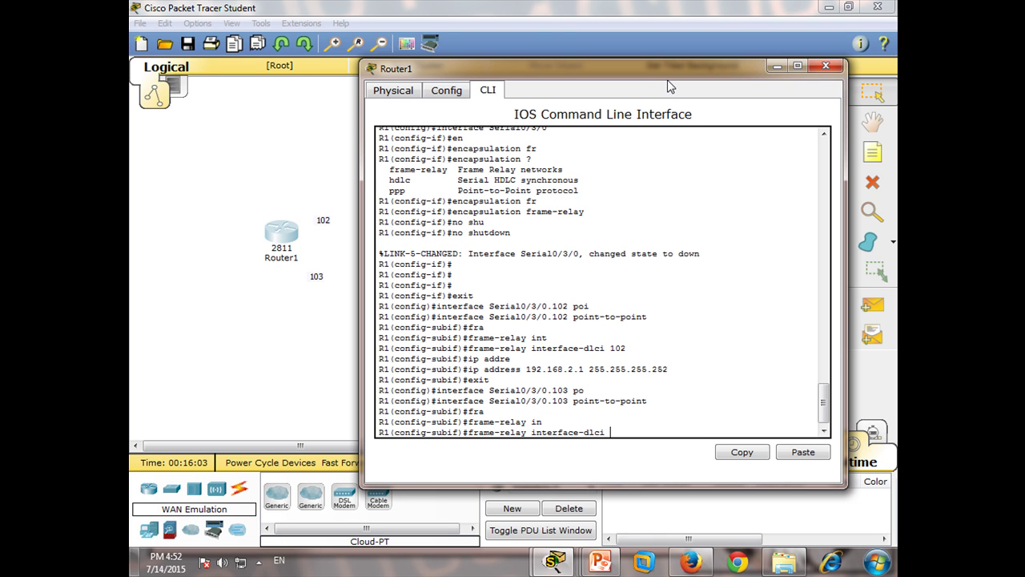
{"action": "type", "text": "103"}
{"action": "key", "text": "Return"}
- Set the IP address of R1's subinterface Serial0/3/0.103 to 192.168.3.1 with mask 255.255.255.252
{"action": "type", "text": "ip addre"}
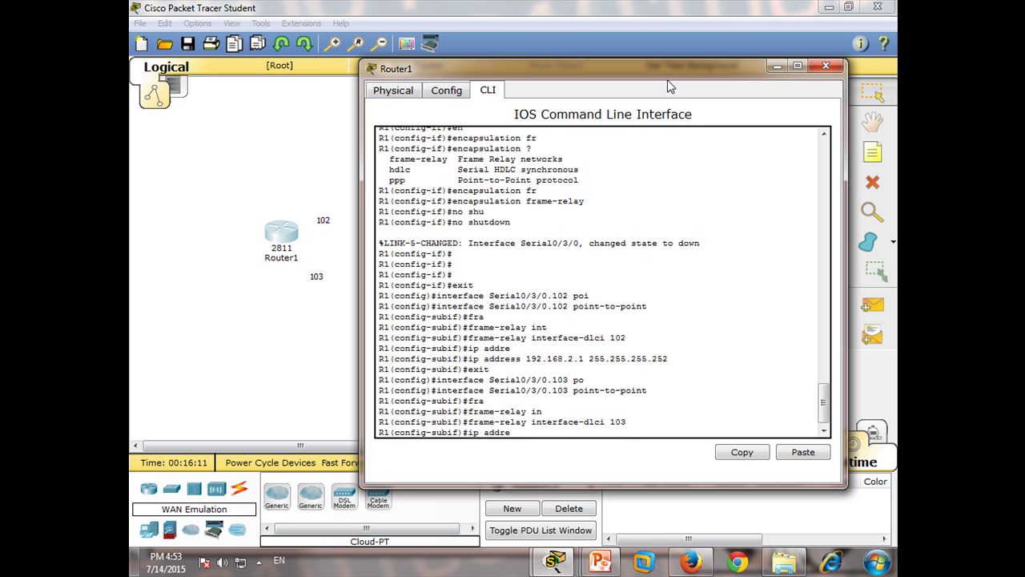
{"action": "key", "text": "Tab"}
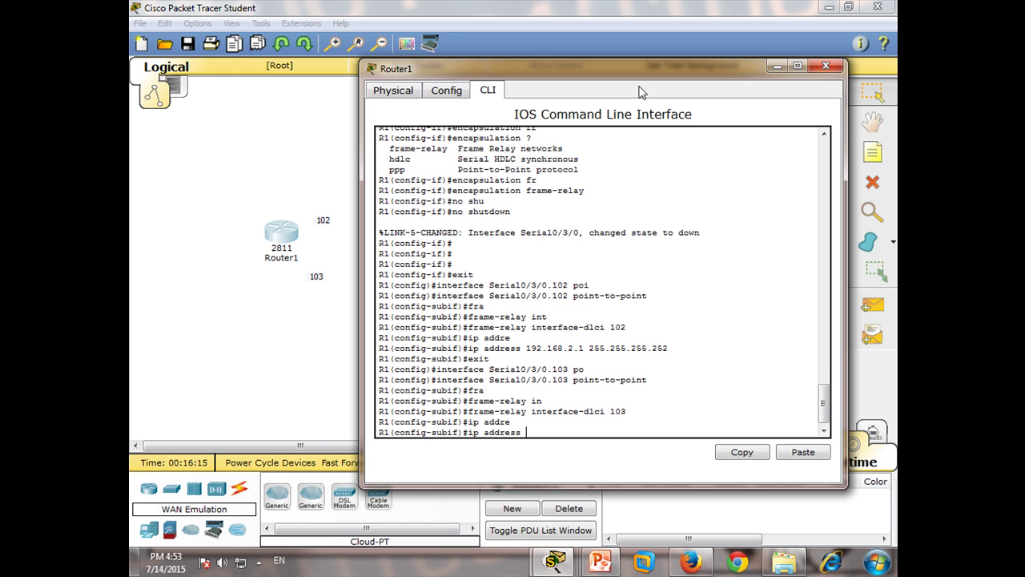
{"action": "left_click_drag", "start_coordinate": [581, 80], "coordinate": [471, 51]}
{"action": "type", "text": "192.168.3.1 255.255.255.252"}
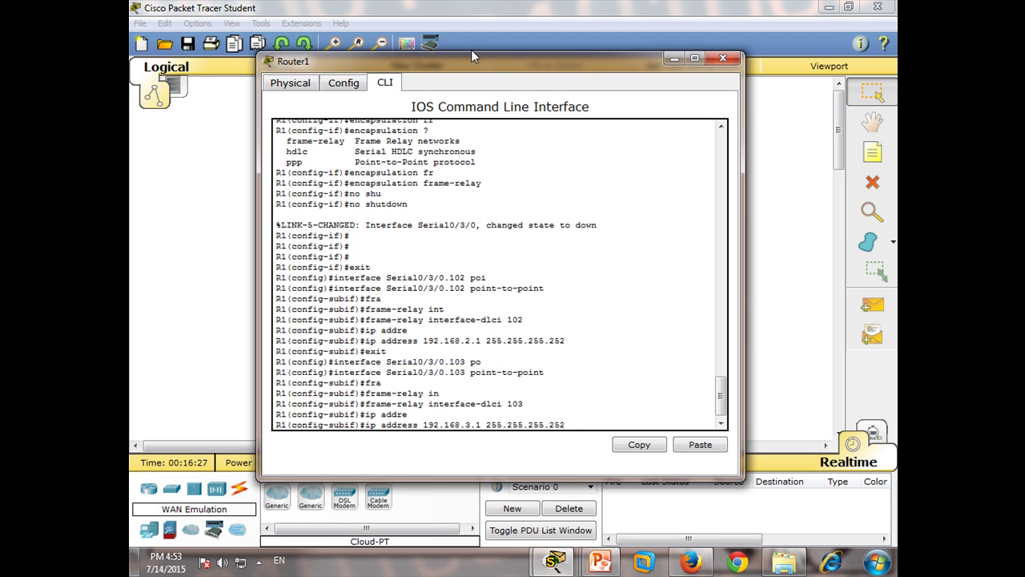
{"action": "key", "text": "Return"}
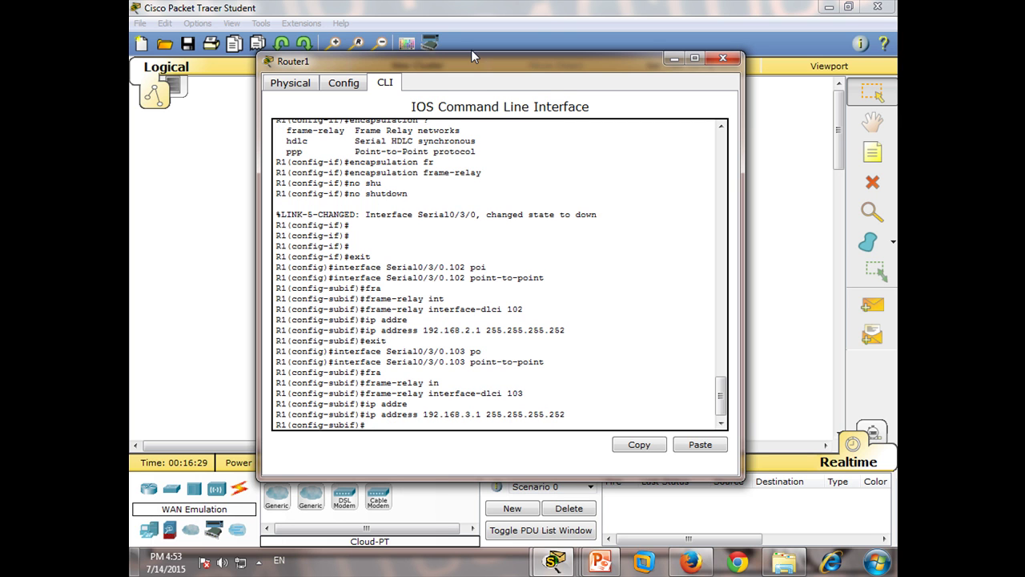
- Exit subinterface and global configuration on R1, returning to privileged EXEC mode
{"action": "type", "text": "w"}
{"action": "type", "text": "xit"}
{"action": "key", "text": "Return"}
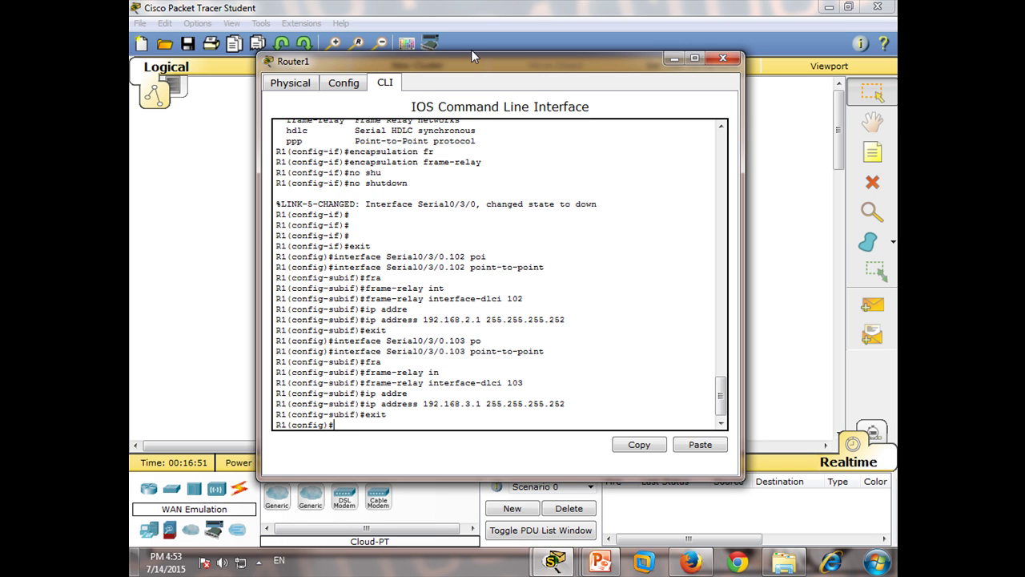
{"action": "type", "text": "exit"}
{"action": "key", "text": "Return"}
{"action": "key", "text": "Return"}
{"action": "key", "text": "Return"}
{"action": "key", "text": "Return"}
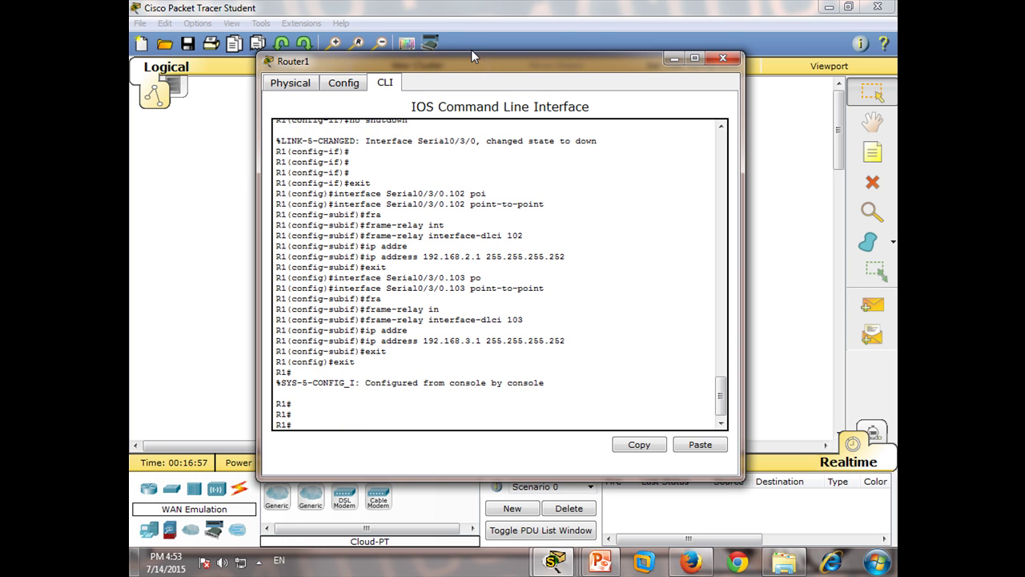
- Copy R1's running-config to startup-config, accepting the default destination filename, and close Router1's window
{"action": "type", "text": "copy"}
{"action": "key", "text": "Tab"}
{"action": "type", "text": "ru"}
{"action": "key", "text": "Tab"}
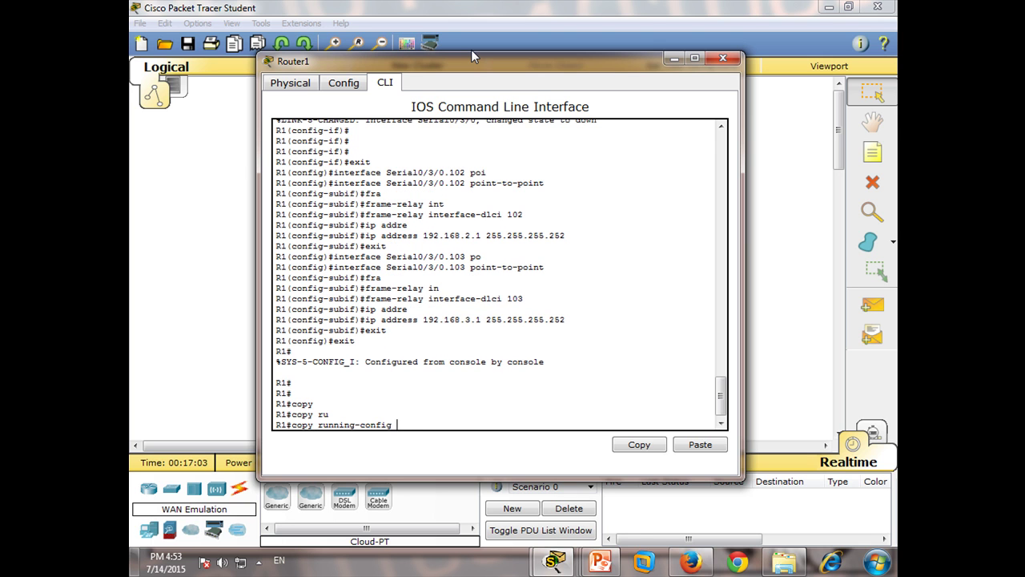
{"action": "type", "text": "sta"}
{"action": "key", "text": "Tab"}
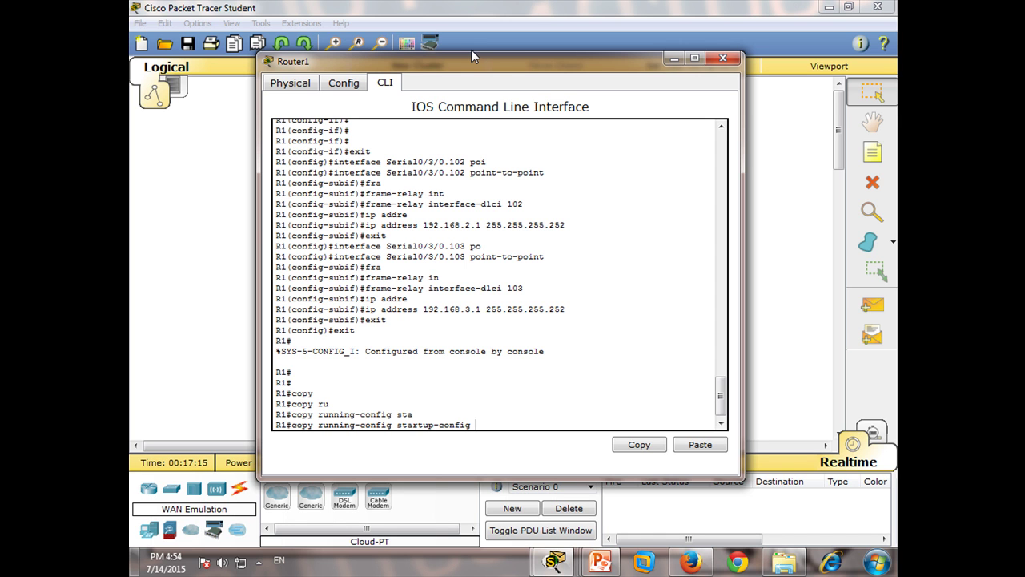
{"action": "key", "text": "Return"}
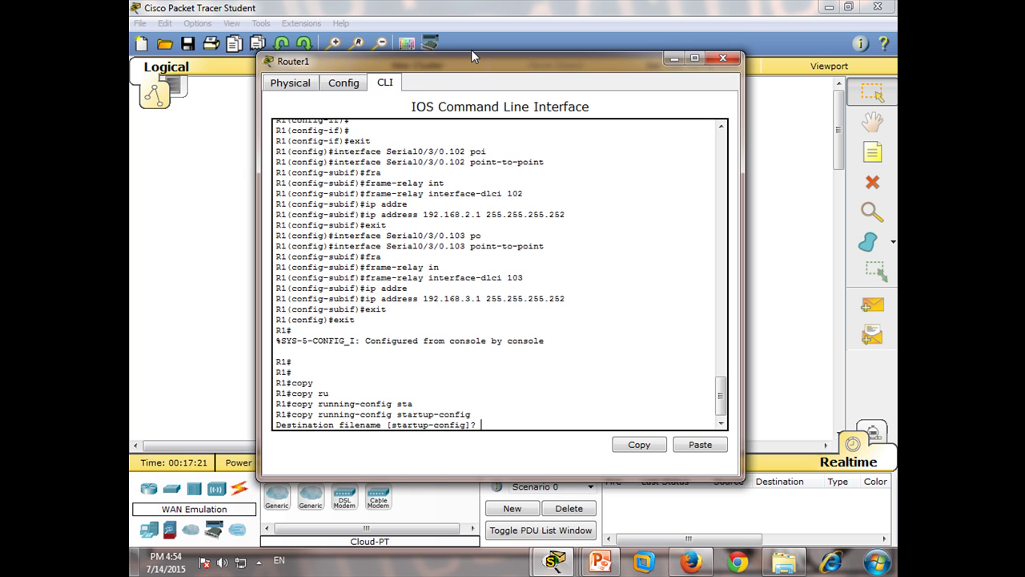
{"action": "key", "text": "Return"}
{"action": "key", "text": "Return"}
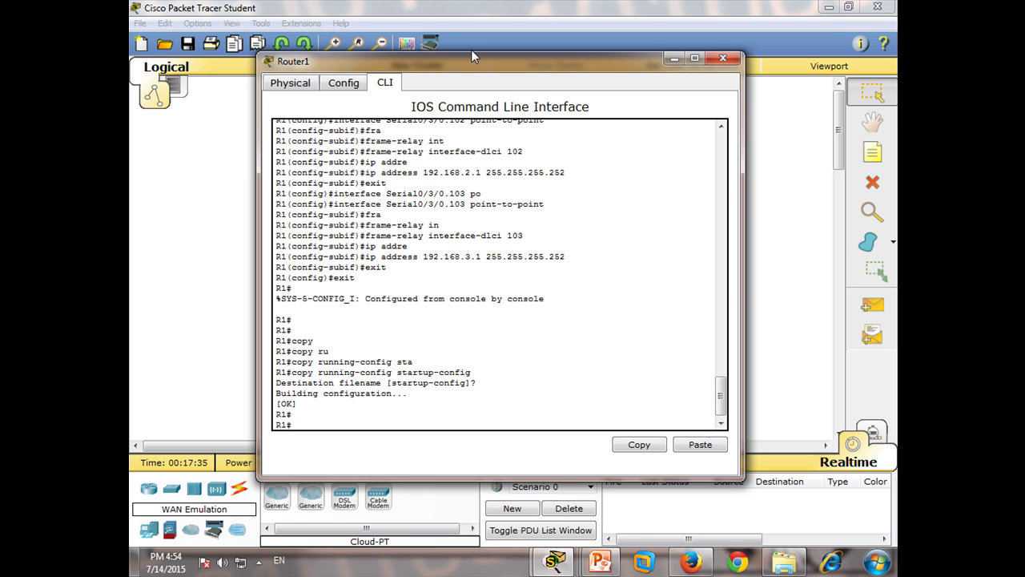
{"action": "left_click", "coordinate": [723, 58]}
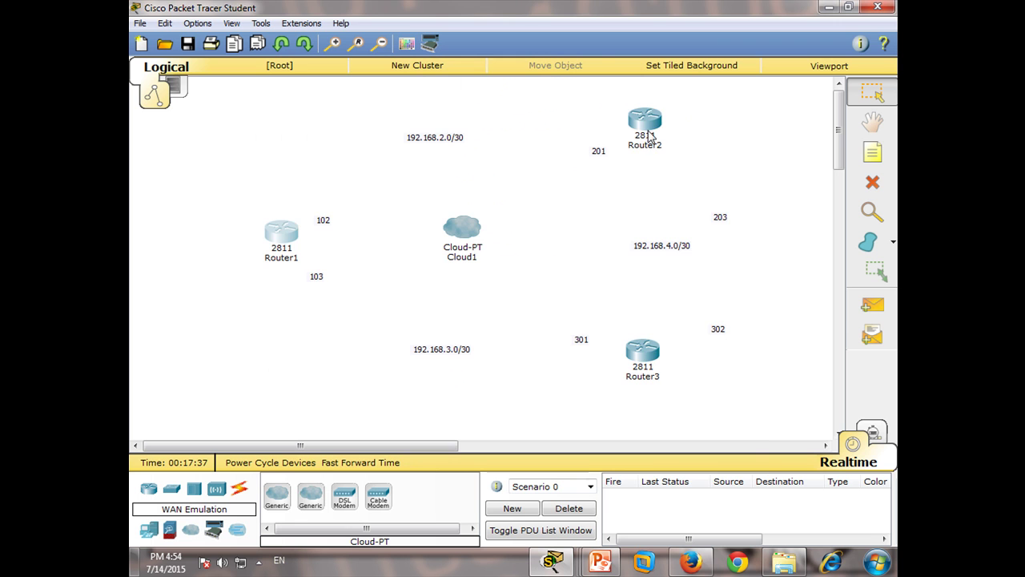
- Open Router2's command line and answer no to the initial configuration dialog
{"action": "left_click", "coordinate": [649, 136]}
{"action": "left_click_drag", "start_coordinate": [574, 100], "coordinate": [582, 62]}
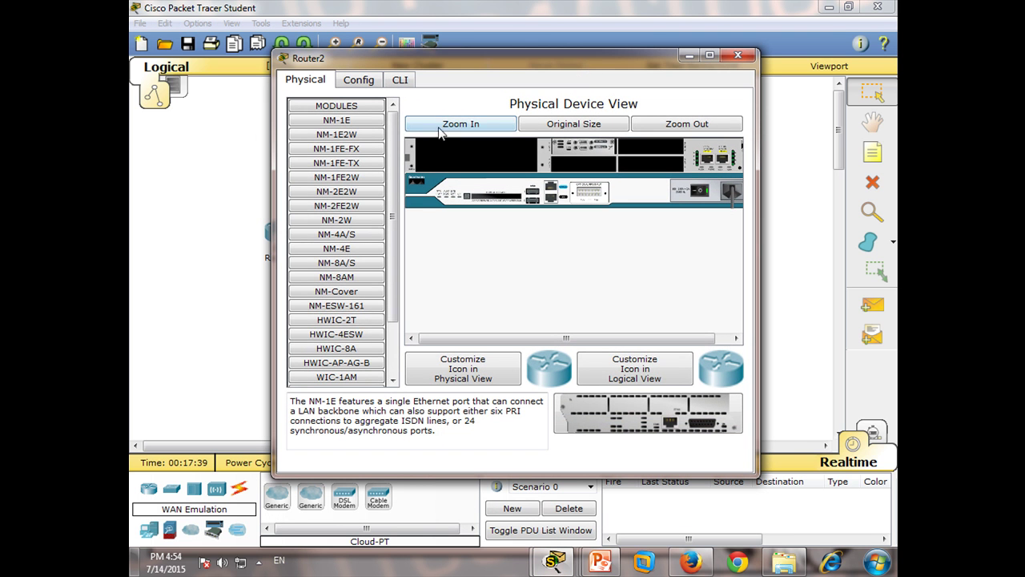
{"action": "left_click", "coordinate": [405, 83]}
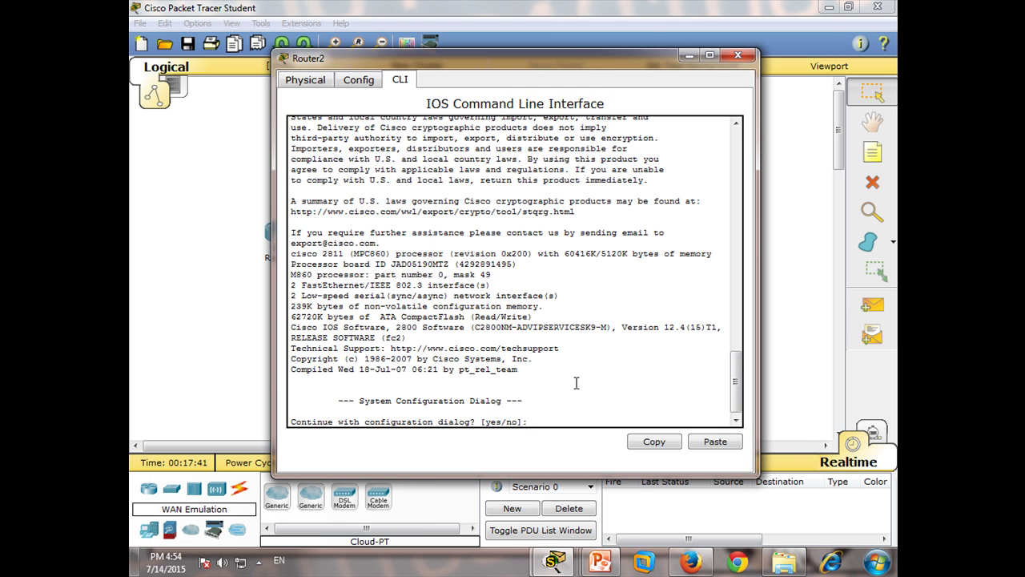
{"action": "type", "text": "no"}
{"action": "key", "text": "Return"}
{"action": "key", "text": "Return"}
{"action": "key", "text": "Return"}
{"action": "key", "text": "Return"}
- Enter privileged EXEC mode and global configuration mode on Router2 with enable and configure terminal
{"action": "type", "text": "ena"}
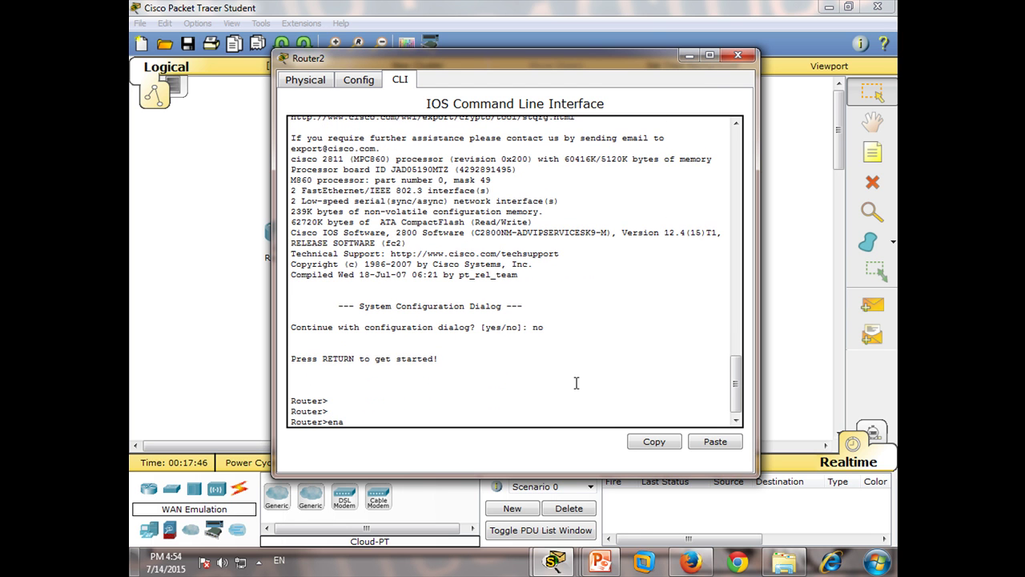
{"action": "key", "text": "Tab"}
{"action": "key", "text": "Return"}
{"action": "key", "text": "Return"}
{"action": "key", "text": "Return"}
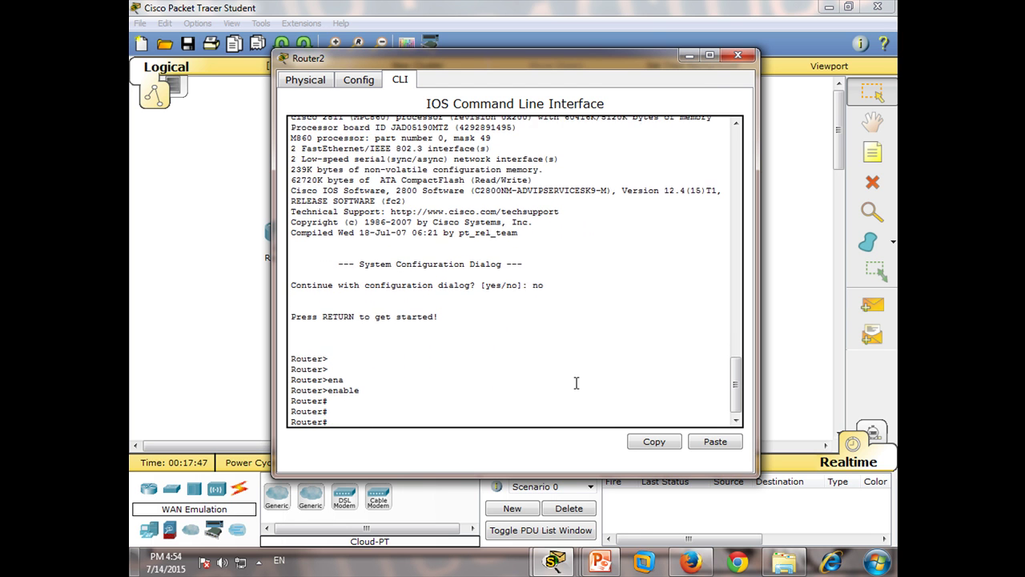
{"action": "type", "text": "conf"}
{"action": "key", "text": "Tab"}
{"action": "type", "text": "te"}
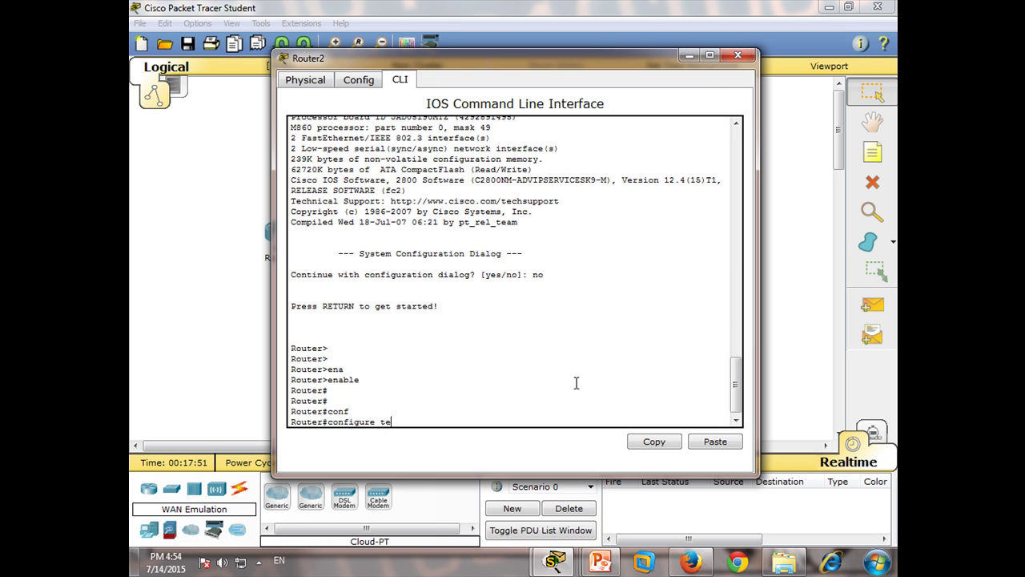
{"action": "key", "text": "Tab"}
{"action": "key", "text": "Return"}
{"action": "key", "text": "Return"}
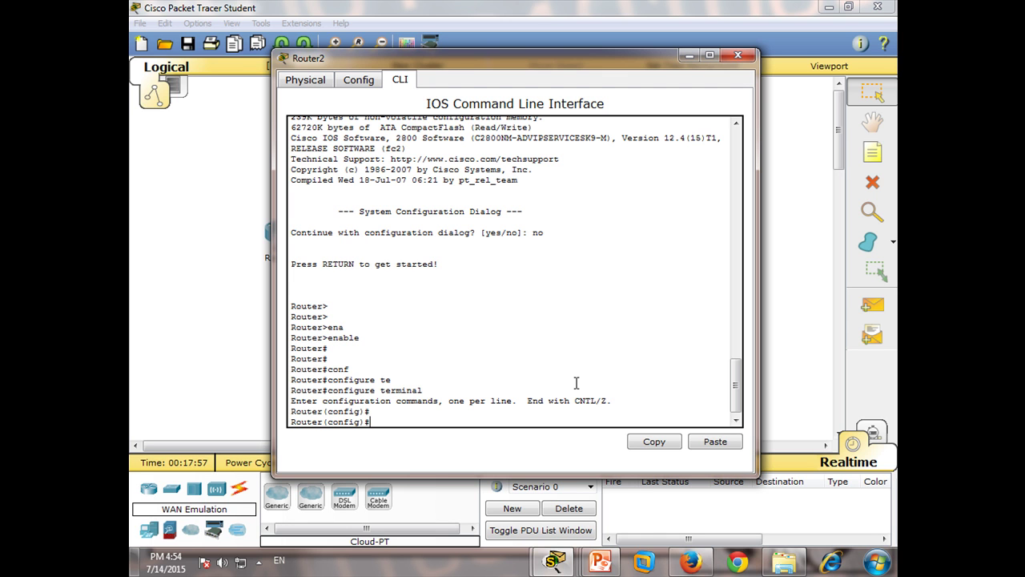
- Set the router's hostname to R2 and return to privileged EXEC mode
{"action": "type", "text": "ost"}
{"action": "key", "text": "Tab"}
{"action": "type", "text": "R2"}
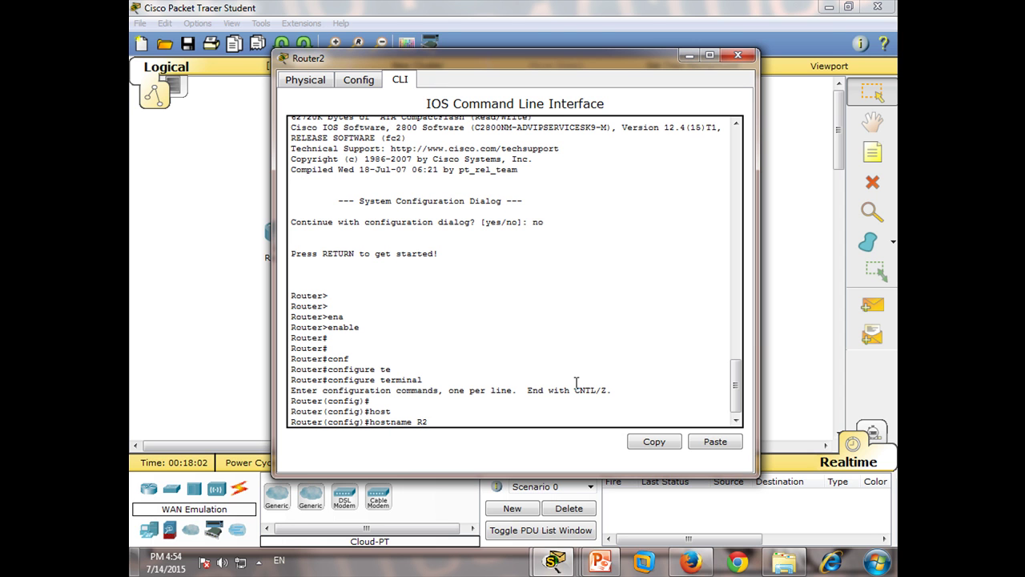
{"action": "key", "text": "Return"}
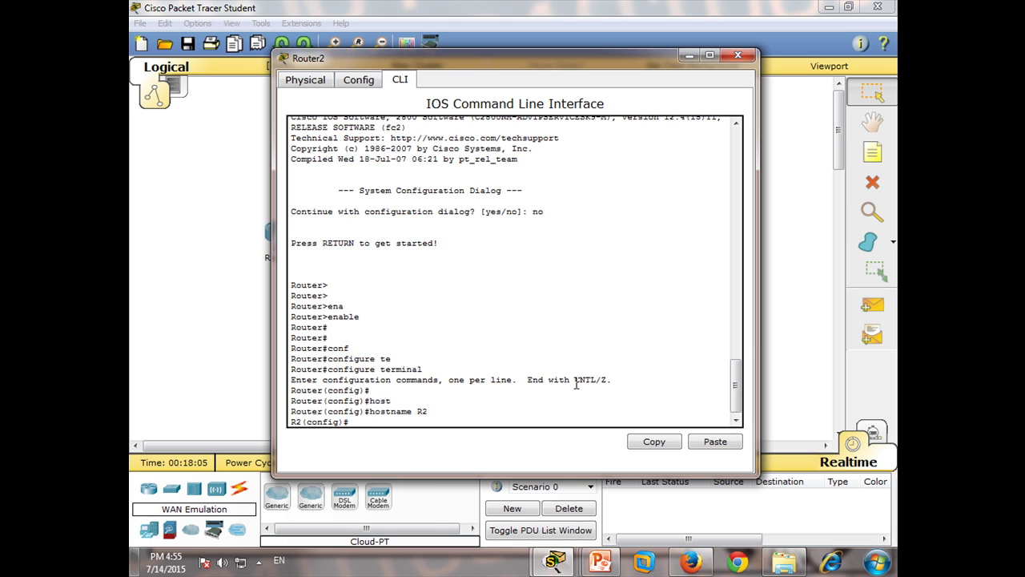
{"action": "type", "text": "exit"}
{"action": "key", "text": "Return"}
{"action": "key", "text": "Return"}
{"action": "key", "text": "Return"}
{"action": "key", "text": "Return"}
{"action": "key", "text": "Return"}
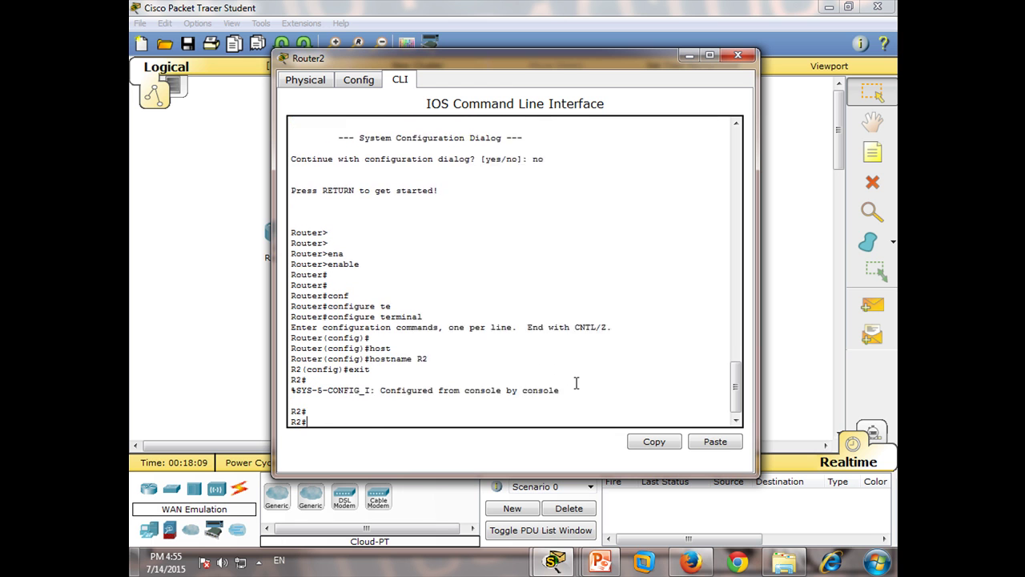
- List R2's interfaces and their status with show ip interface brief
{"action": "type", "text": "sho"}
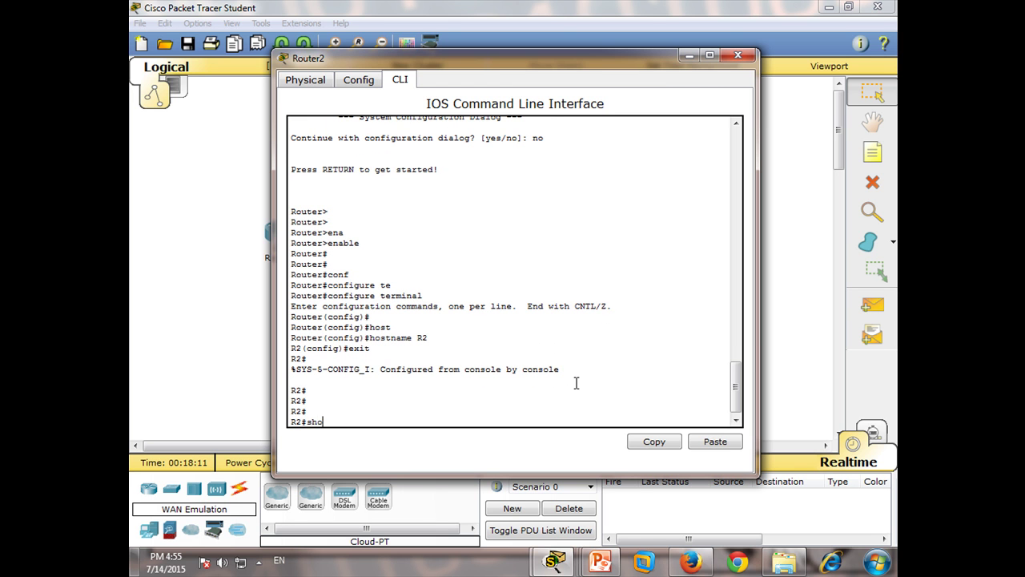
{"action": "type", "text": "w int"}
{"action": "key", "text": "BackSpace"}
{"action": "key", "text": "BackSpace"}
{"action": "type", "text": "p interface b"}
{"action": "key", "text": "Tab"}
{"action": "type", "text": "br"}
{"action": "key", "text": "Tab"}
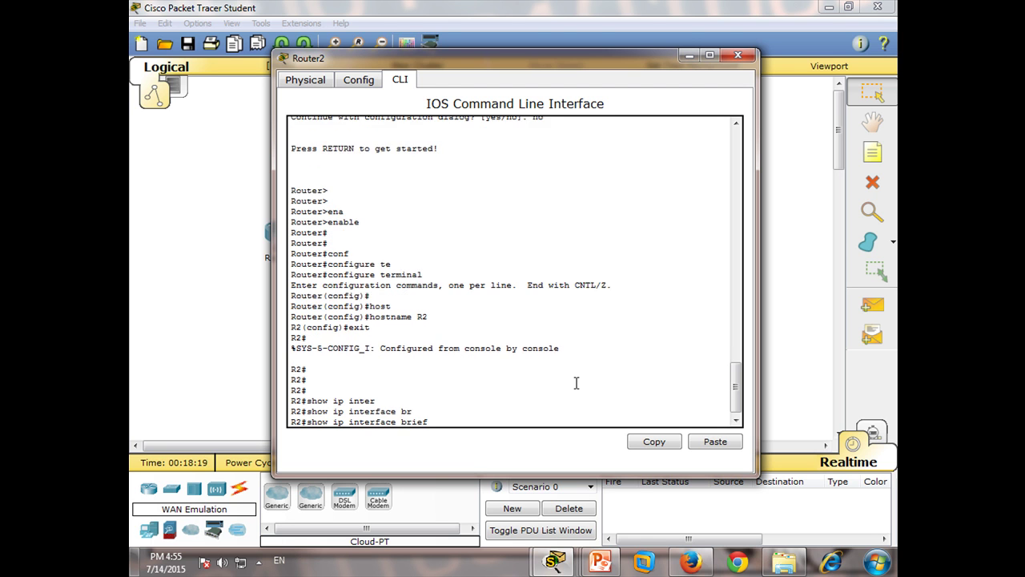
{"action": "key", "text": "Return"}
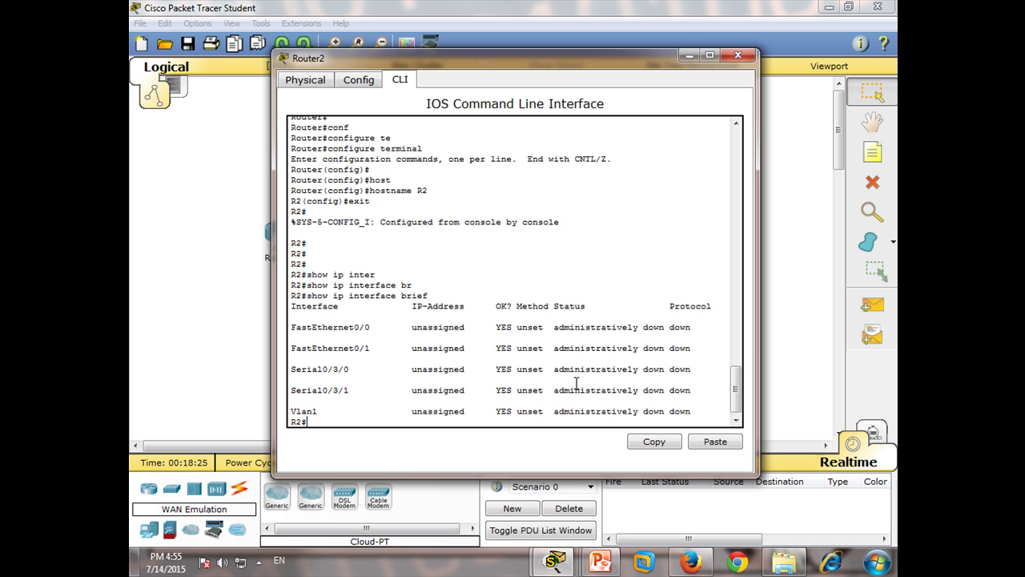
- Re-enter global configuration mode on R2 with configure terminal
{"action": "type", "text": "conf"}
{"action": "key", "text": "Tab"}
{"action": "type", "text": "te"}
{"action": "key", "text": "Tab"}
{"action": "key", "text": "Return"}
{"action": "key", "text": "Return"}
{"action": "key", "text": "Return"}
{"action": "key", "text": "Return"}
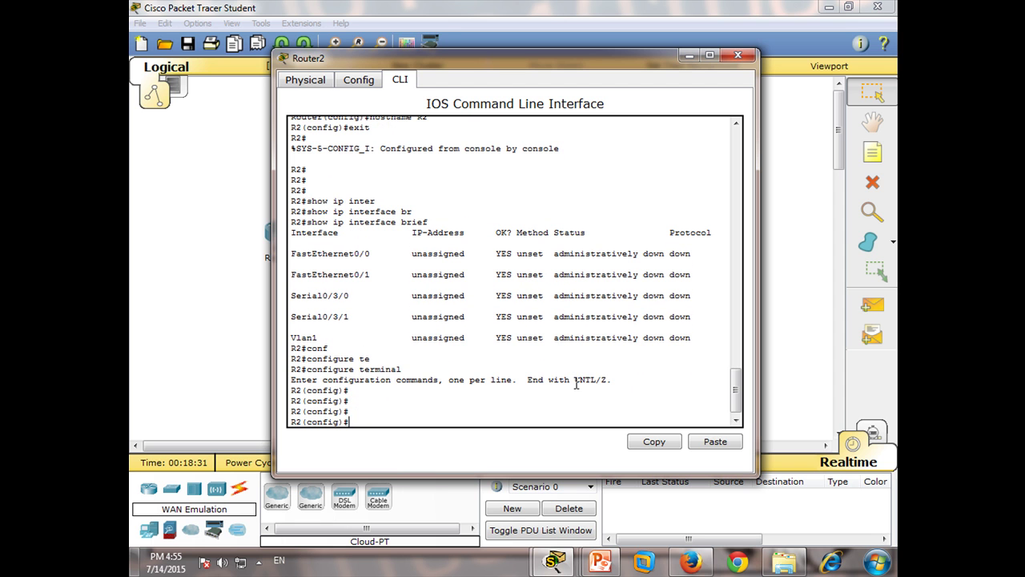
- Enter interface serial 0/3/0 on R2 and set its encapsulation to frame-relay
{"action": "type", "text": "inter"}
{"action": "key", "text": "Tab"}
{"action": "type", "text": "se"}
{"action": "key", "text": "Tab"}
{"action": "type", "text": "0/3/0"}
{"action": "key", "text": "Return"}
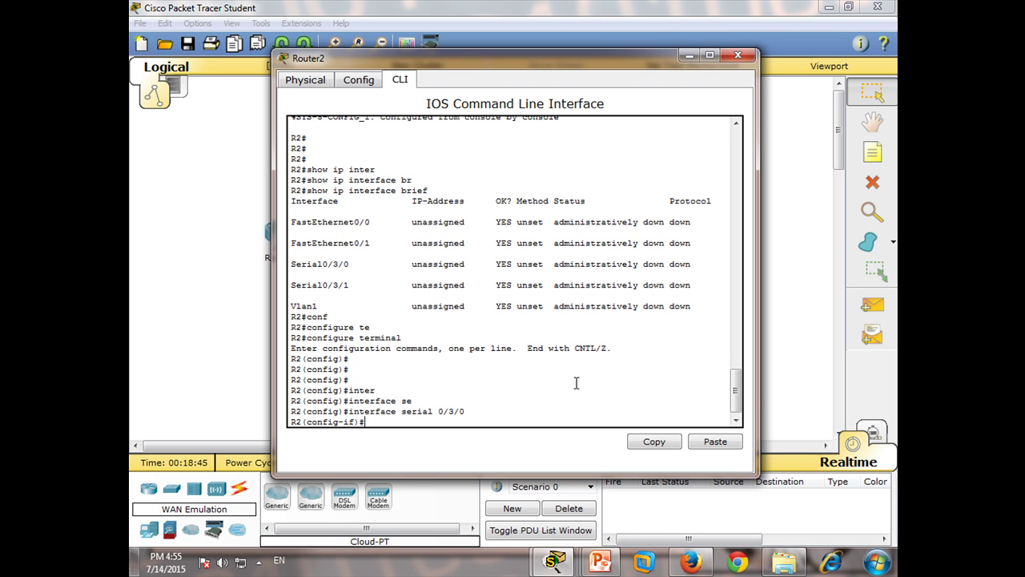
{"action": "type", "text": "en"}
{"action": "key", "text": "Tab"}
{"action": "type", "text": "fr"}
{"action": "key", "text": "Tab"}
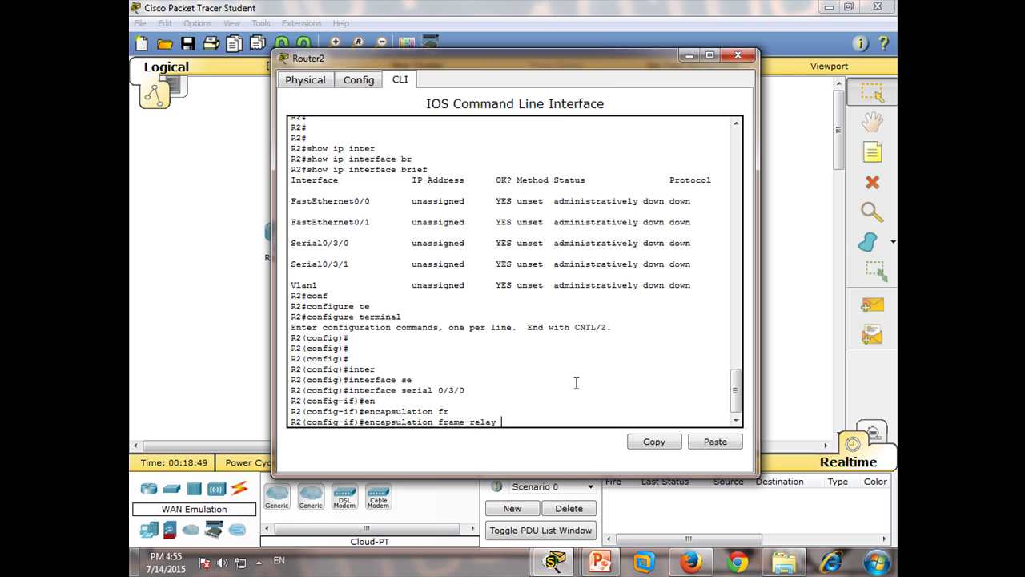
{"action": "key", "text": "Return"}
- Enable serial 0/3/0 with no shutdown and exit back to global configuration mode
{"action": "type", "text": "no sg"}
{"action": "key", "text": "BackSpace"}
{"action": "type", "text": "hu"}
{"action": "key", "text": "Tab"}
{"action": "key", "text": "Return"}
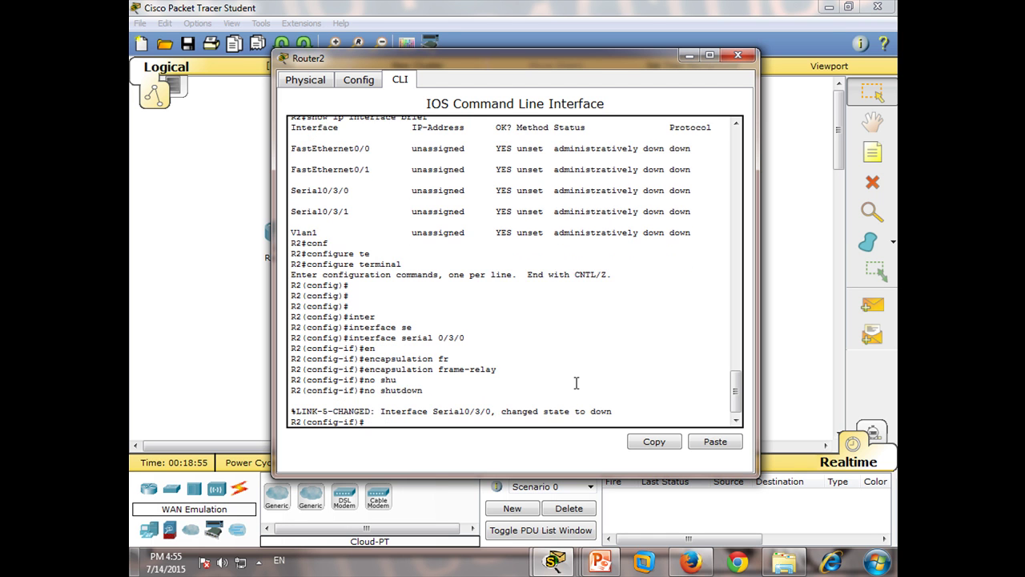
{"action": "key", "text": "Return"}
{"action": "key", "text": "Return"}
{"action": "key", "text": "Return"}
{"action": "key", "text": "Return"}
{"action": "type", "text": "e"}
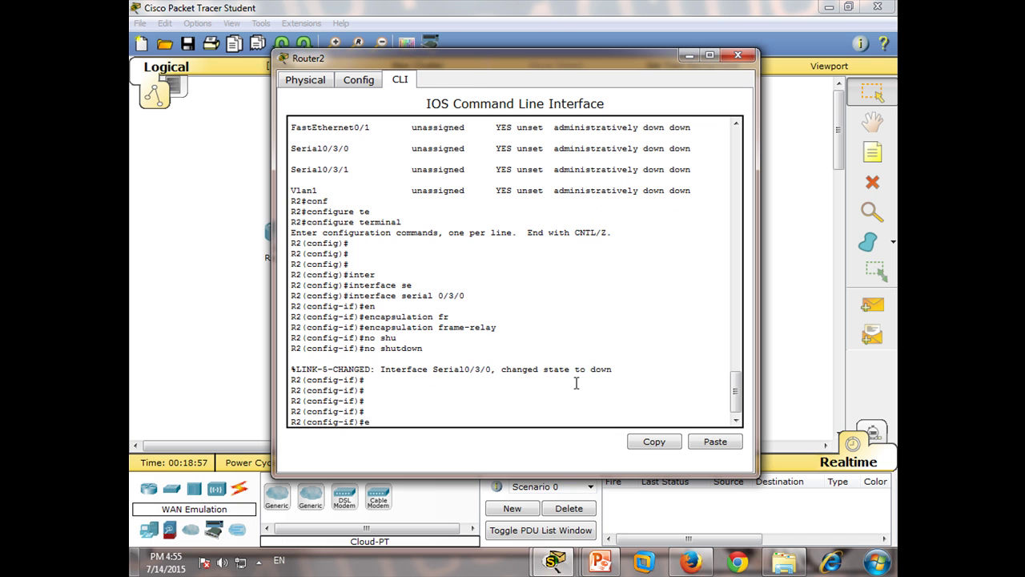
{"action": "type", "text": "xit"}
{"action": "key", "text": "Return"}
- Check Router2's DLCI labels in the topology and create point-to-point subinterface serial 0/3/0.201 on R2
{"action": "key", "text": "Up"}
{"action": "key", "text": "Up"}
{"action": "key", "text": "Up"}
{"action": "key", "text": "Up"}
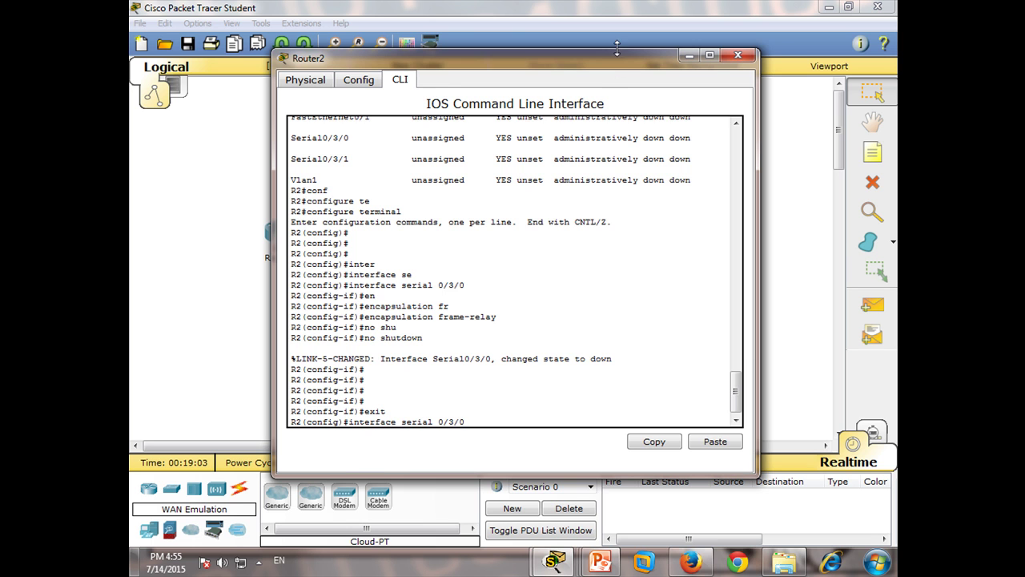
{"action": "left_click_drag", "start_coordinate": [620, 67], "coordinate": [636, 397]}
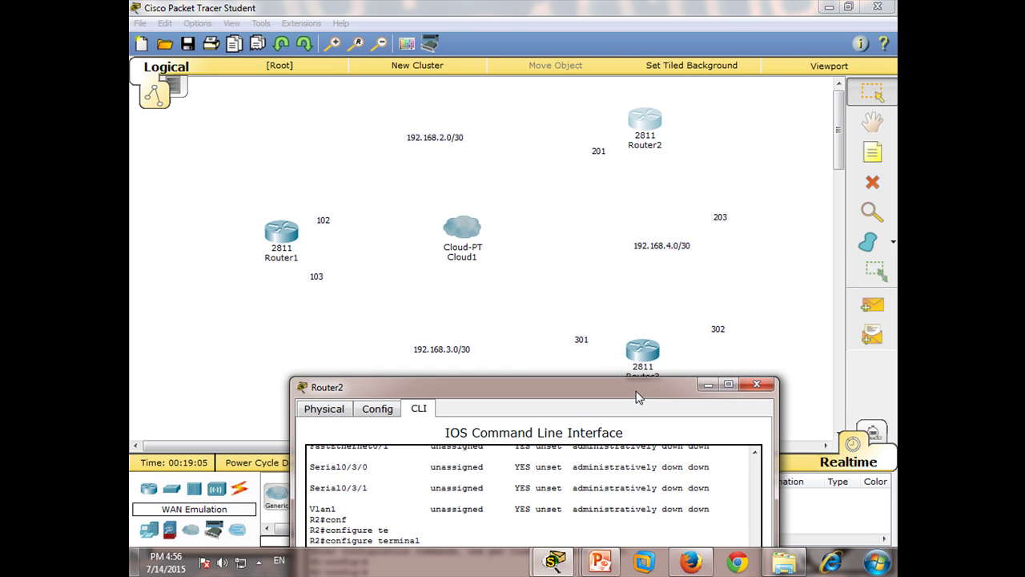
{"action": "left_click_drag", "start_coordinate": [639, 397], "coordinate": [632, 88]}
{"action": "type", "text": ".2.0"}
{"action": "left_click_drag", "start_coordinate": [569, 91], "coordinate": [552, 112]}
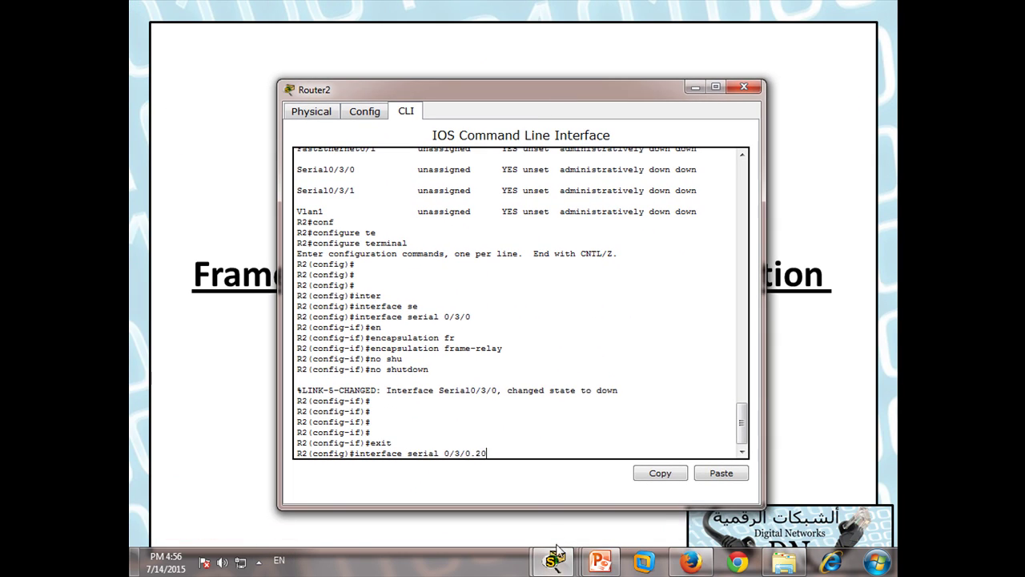
{"action": "mouse_move", "coordinate": [556, 559]}
{"action": "mouse_move", "coordinate": [521, 488]}
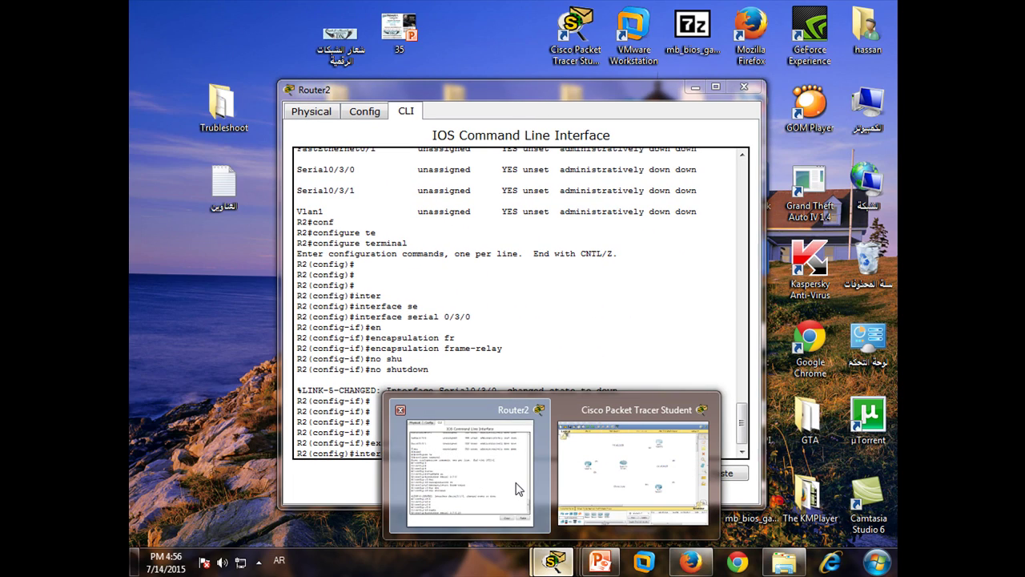
{"action": "left_click", "coordinate": [591, 492]}
{"action": "mouse_move", "coordinate": [552, 561]}
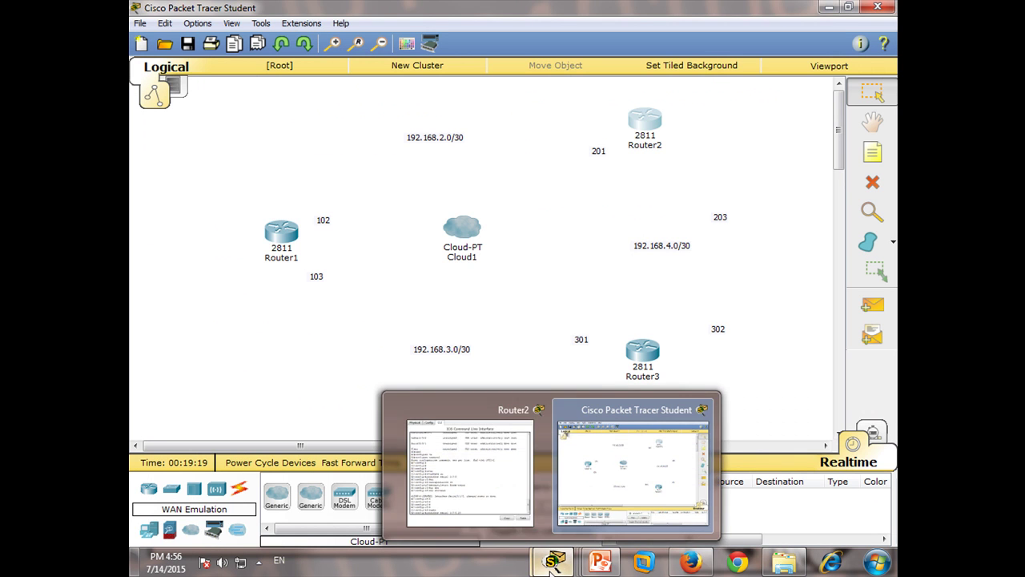
{"action": "left_click", "coordinate": [490, 501]}
{"action": "left_click_drag", "start_coordinate": [594, 105], "coordinate": [574, 74]}
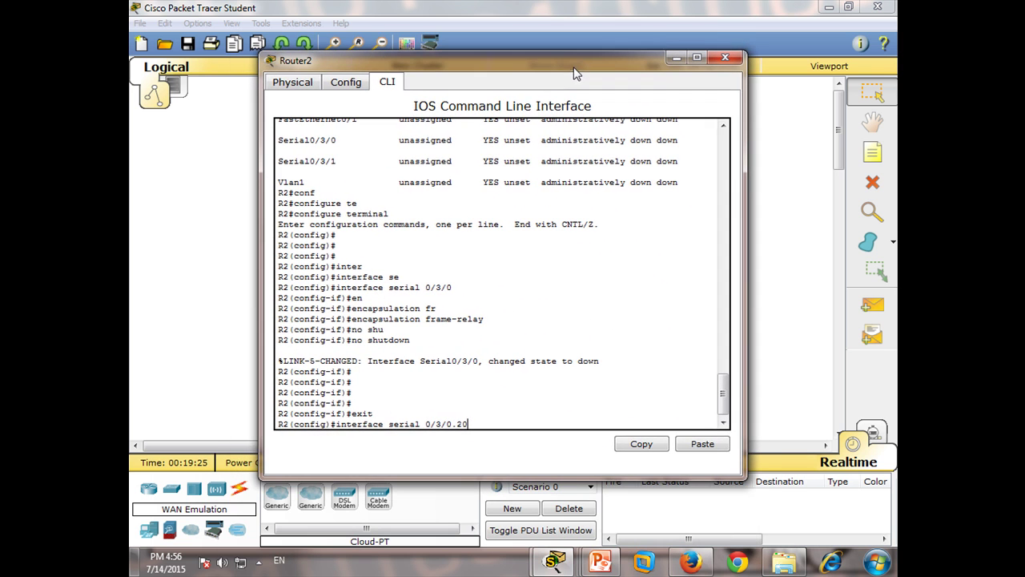
{"action": "type", "text": "1 poi"}
{"action": "key", "text": "Tab"}
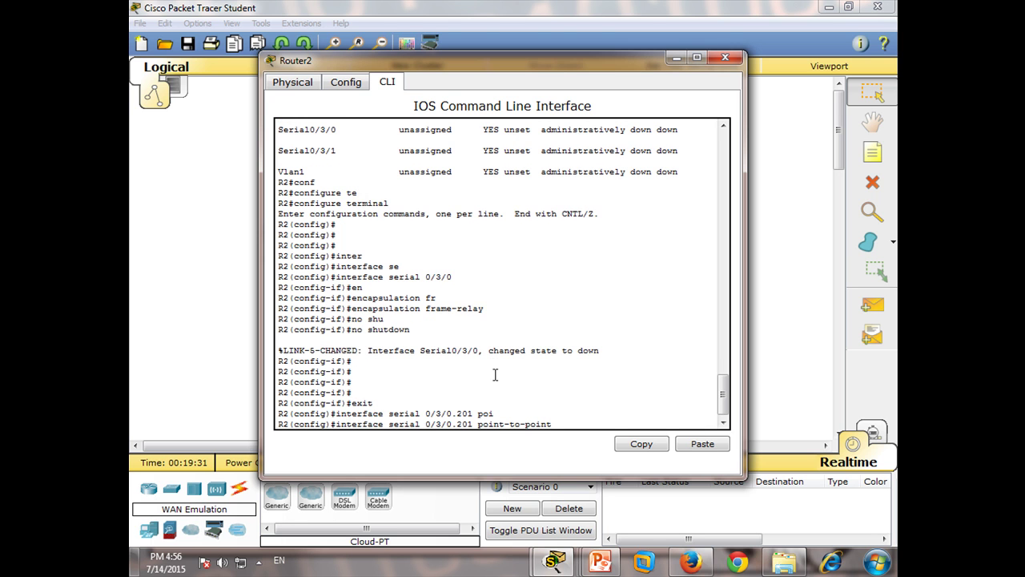
{"action": "key", "text": "Return"}
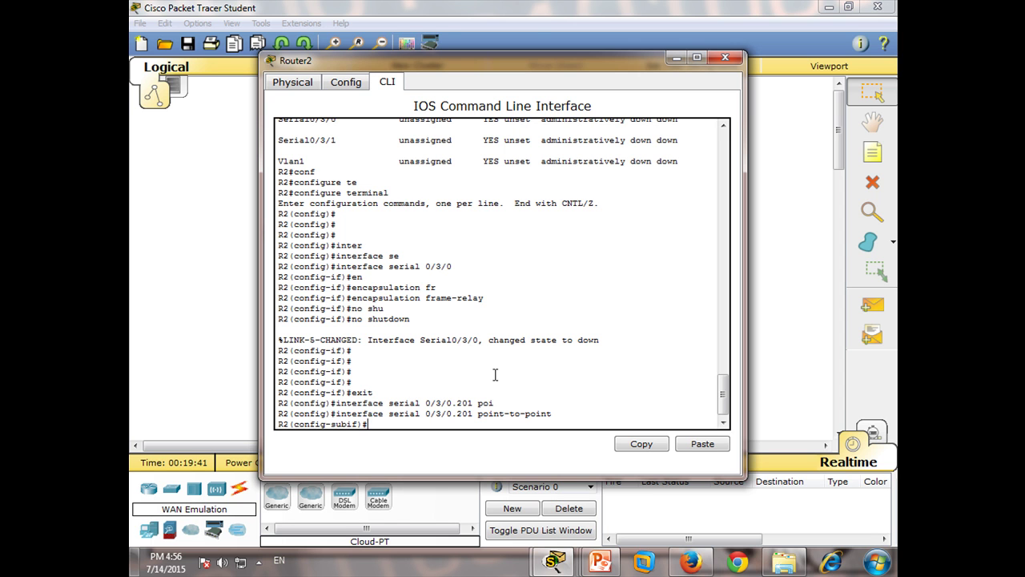
- Assign DLCI 201 to subinterface serial 0/3/0.201 with frame-relay interface-dlci
{"action": "type", "text": "fr"}
{"action": "key", "text": "Tab"}
{"action": "type", "text": "i"}
{"action": "type", "text": "n"}
{"action": "key", "text": "Tab"}
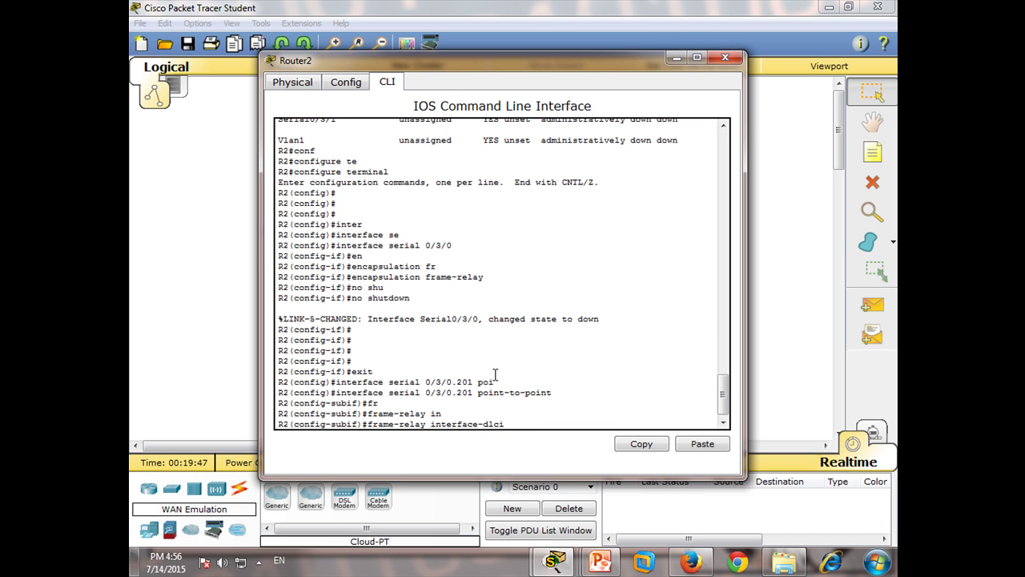
{"action": "type", "text": "201"}
{"action": "key", "text": "Return"}
- Give subinterface serial 0/3/0.201 the IP address 192.168.2.2 with mask 255.255.255.252 and exit to global configuration mode
{"action": "type", "text": "ip addre"}
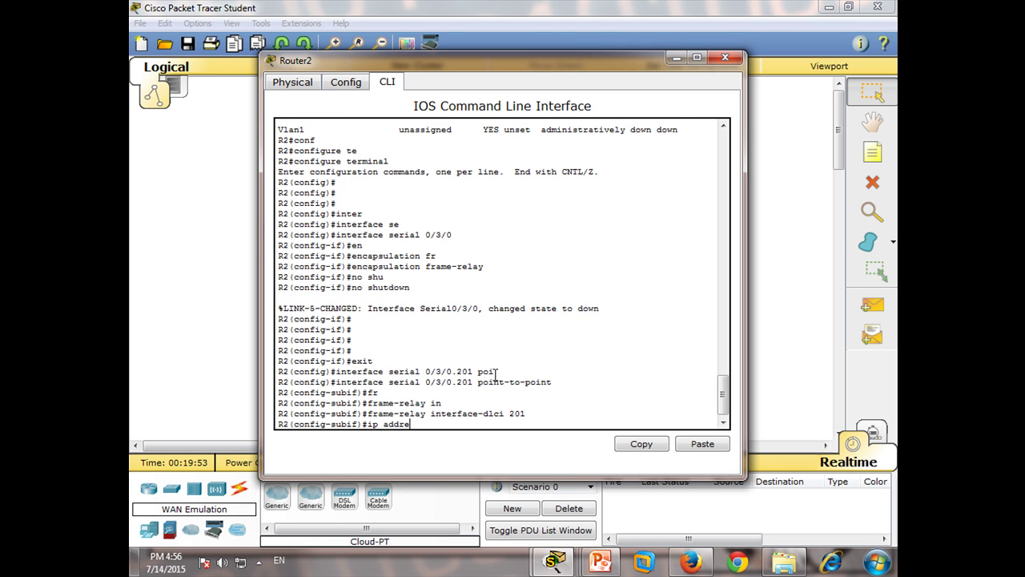
{"action": "key", "text": "Tab"}
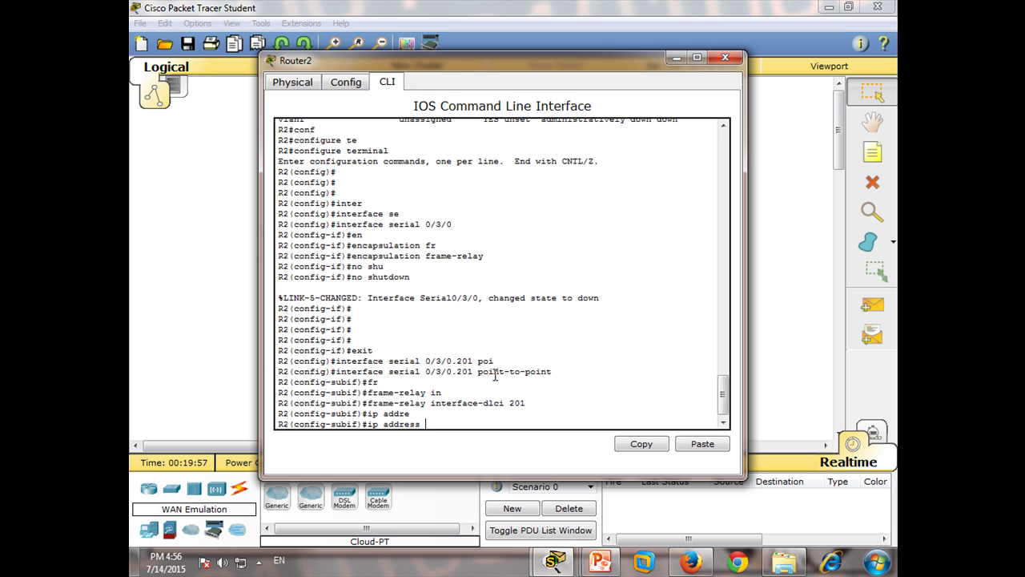
{"action": "type", "text": "192.168.2.2 255.255.255"}
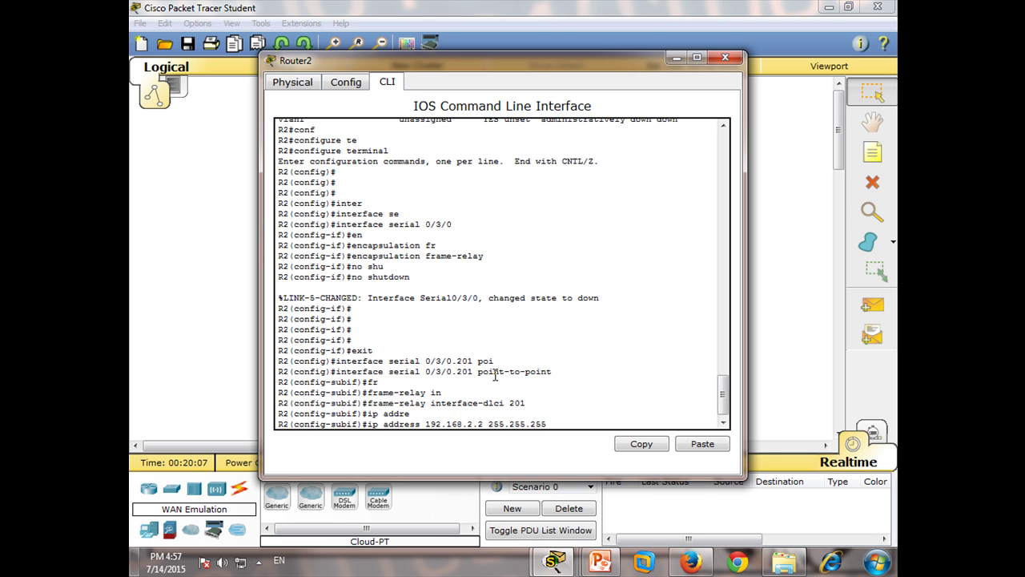
{"action": "type", "text": ".252"}
{"action": "key", "text": "Return"}
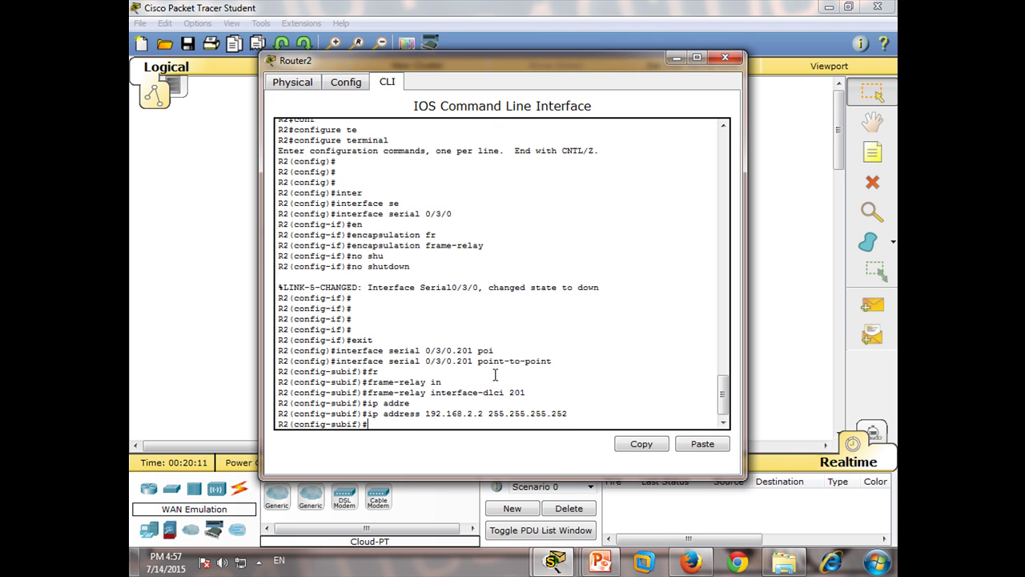
{"action": "type", "text": "exit"}
{"action": "key", "text": "Return"}
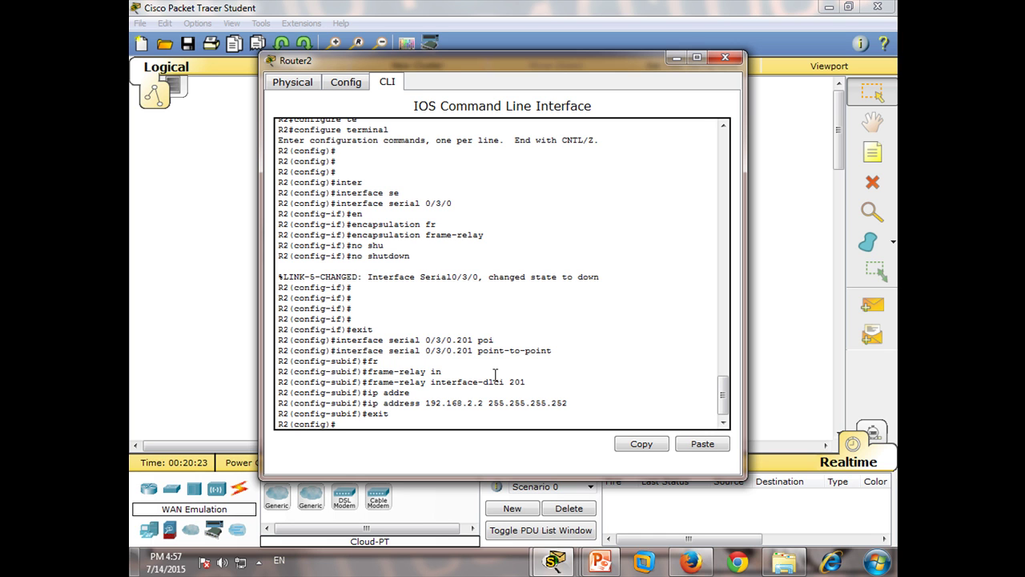
- Create the point-to-point subinterface serial 0/3/0.203 on R2
{"action": "type", "text": "inte"}
{"action": "type", "text": "r"}
{"action": "key", "text": "Tab"}
{"action": "type", "text": "ser"}
{"action": "key", "text": "Tab"}
{"action": "type", "text": "0/"}
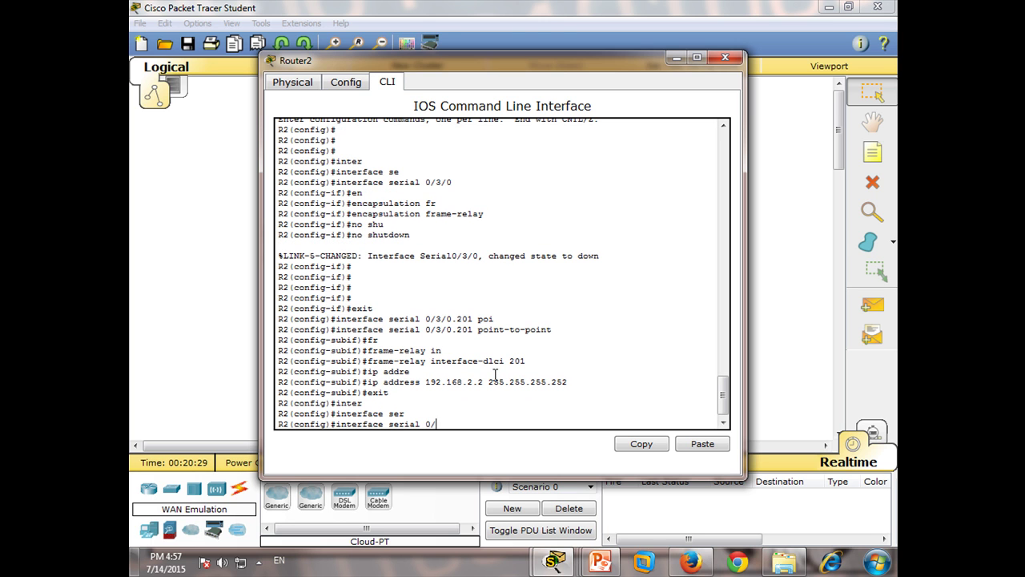
{"action": "type", "text": "3/0.203 poi"}
{"action": "key", "text": "Tab"}
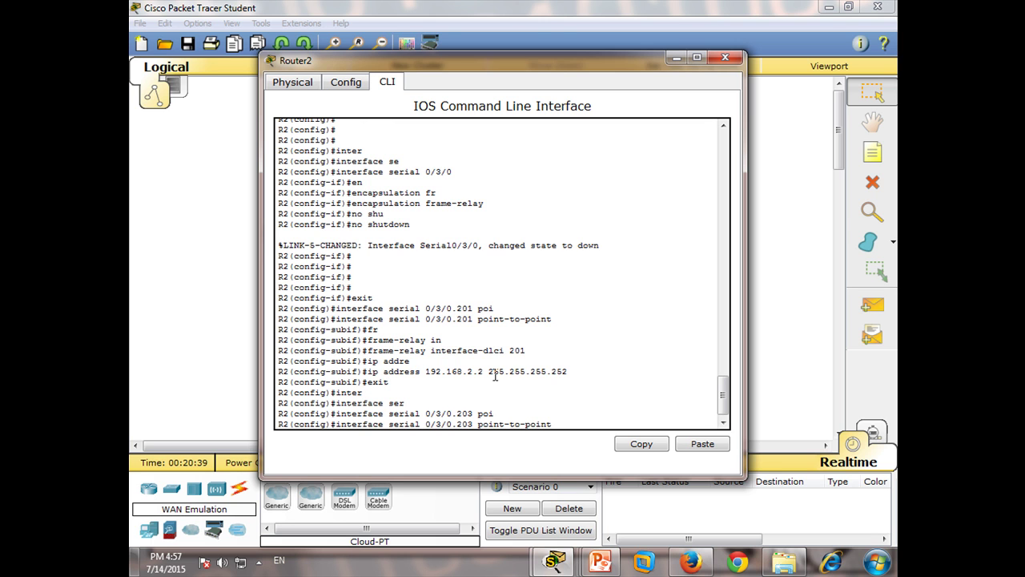
{"action": "key", "text": "Return"}
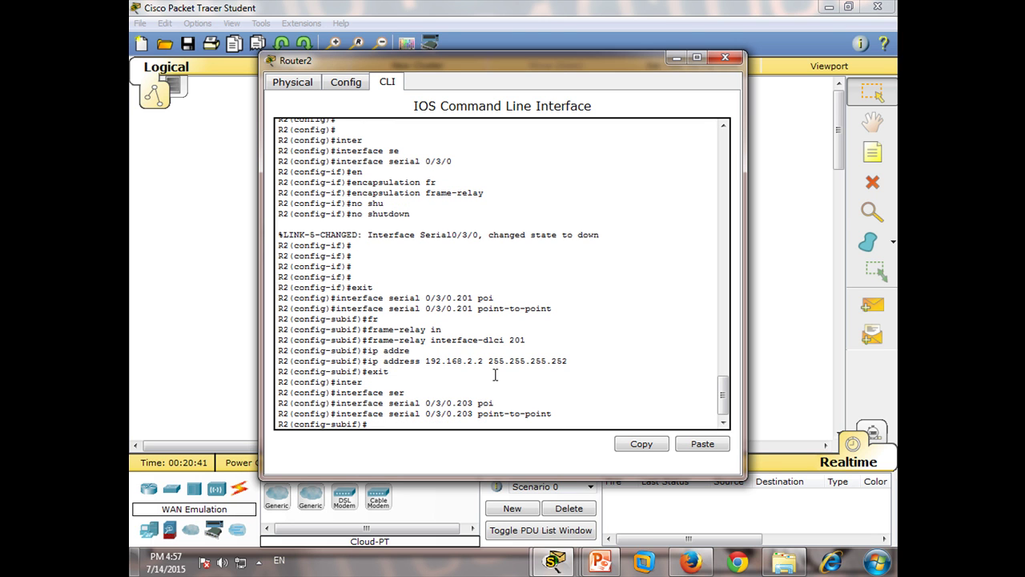
- Assign DLCI 203 to subinterface serial 0/3/0.203 with frame-relay interface-dlci
{"action": "type", "text": "fra"}
{"action": "key", "text": "Tab"}
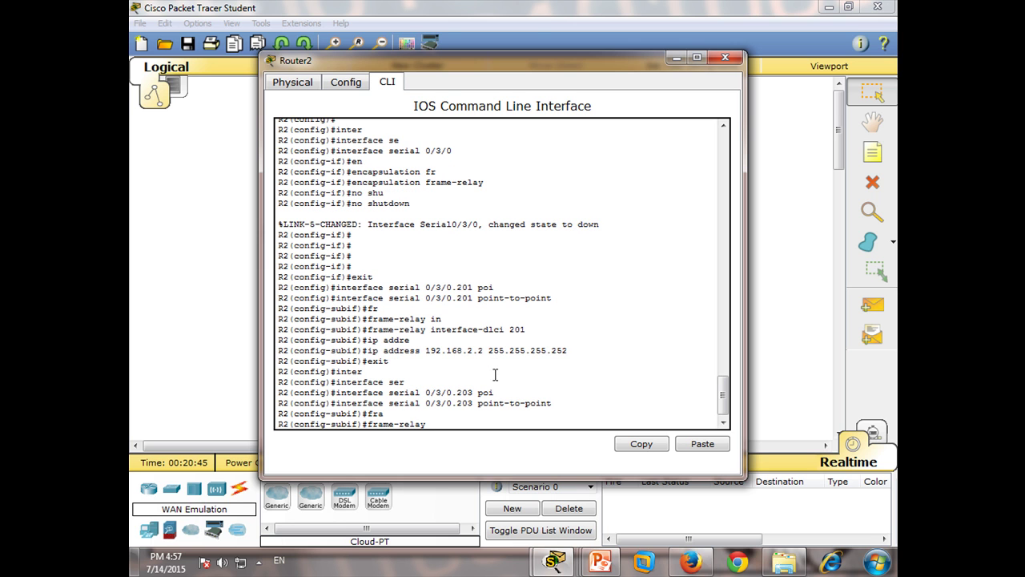
{"action": "type", "text": "in"}
{"action": "key", "text": "Tab"}
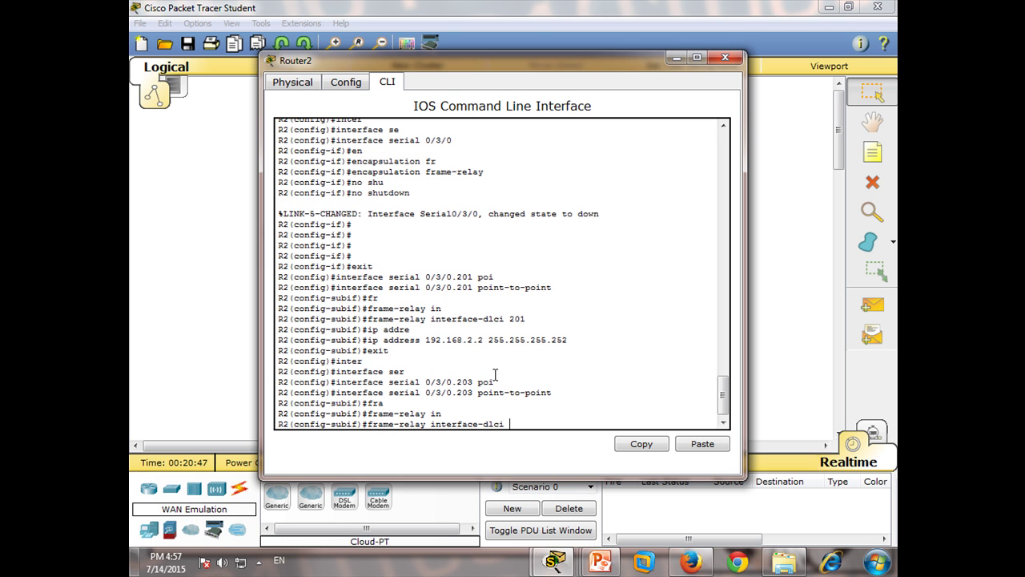
{"action": "type", "text": "203"}
{"action": "key", "text": "Return"}
- Give subinterface serial 0/3/0.203 the IP address 192.168.4.1 with mask 255.255.255.252 and exit to privileged EXEC mode
{"action": "type", "text": "ip addre"}
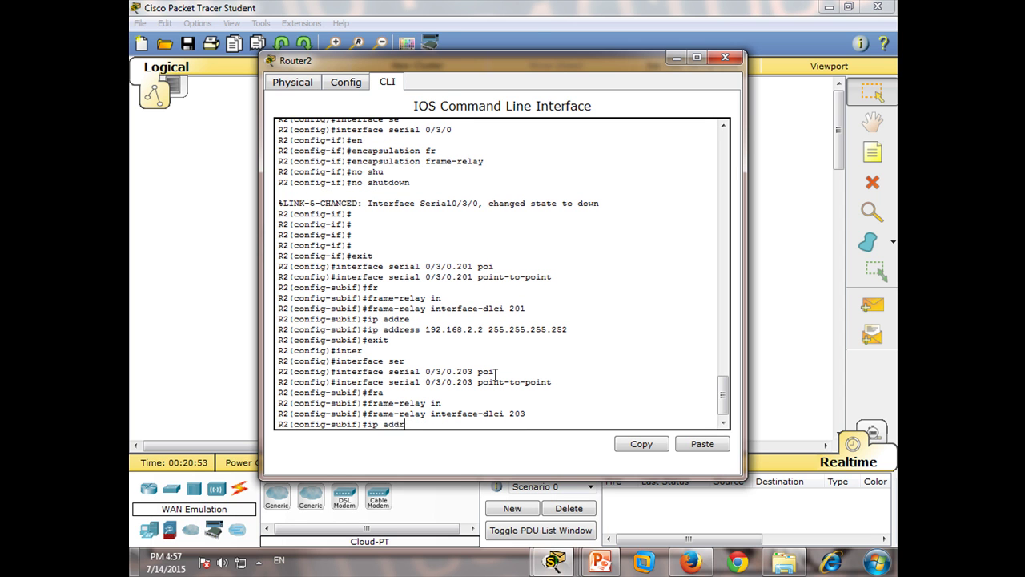
{"action": "key", "text": "Tab"}
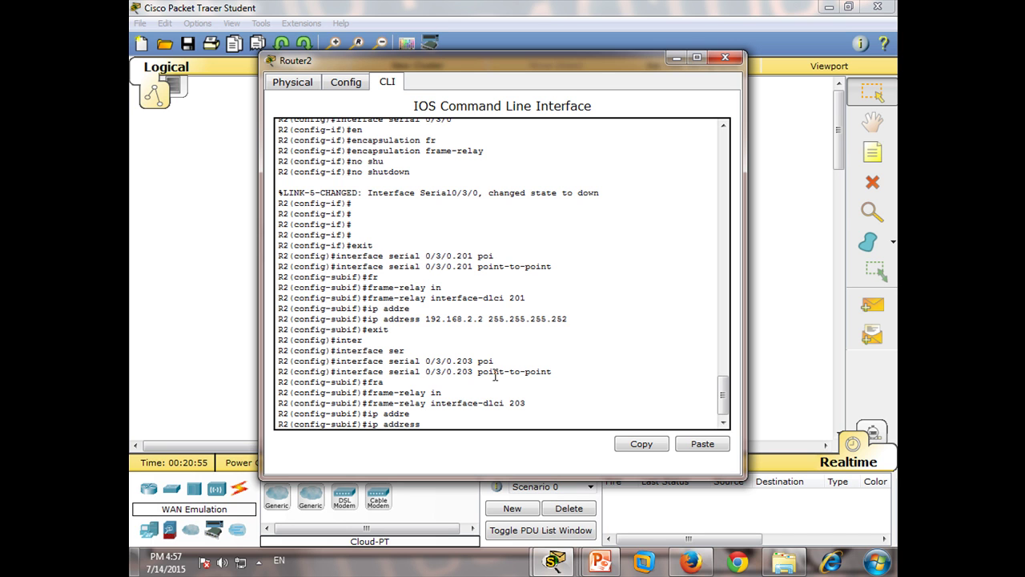
{"action": "type", "text": "192.168.4.1 255.255.255.252"}
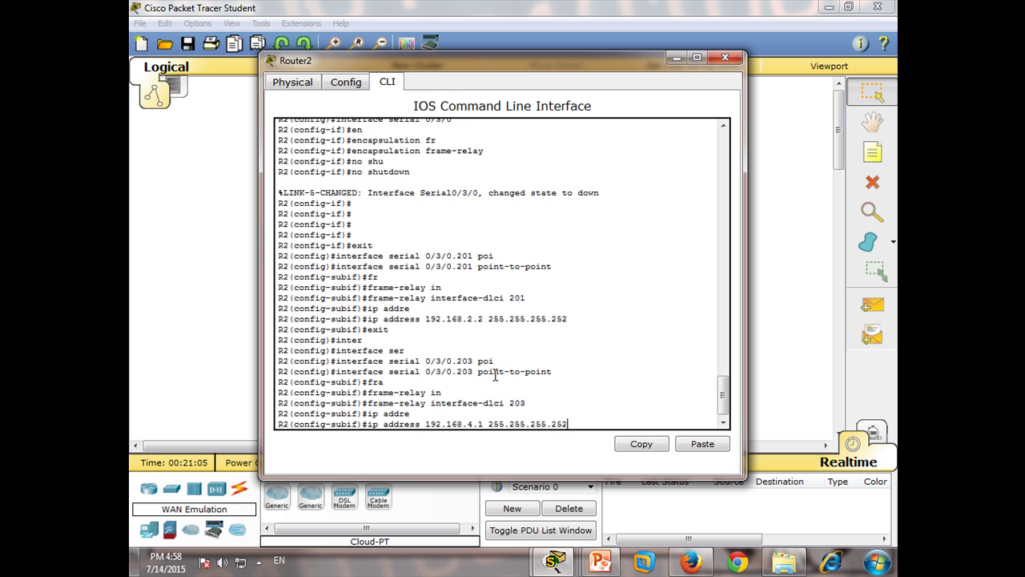
{"action": "key", "text": "Return"}
{"action": "type", "text": "exit"}
{"action": "key", "text": "Return"}
{"action": "key", "text": "Return"}
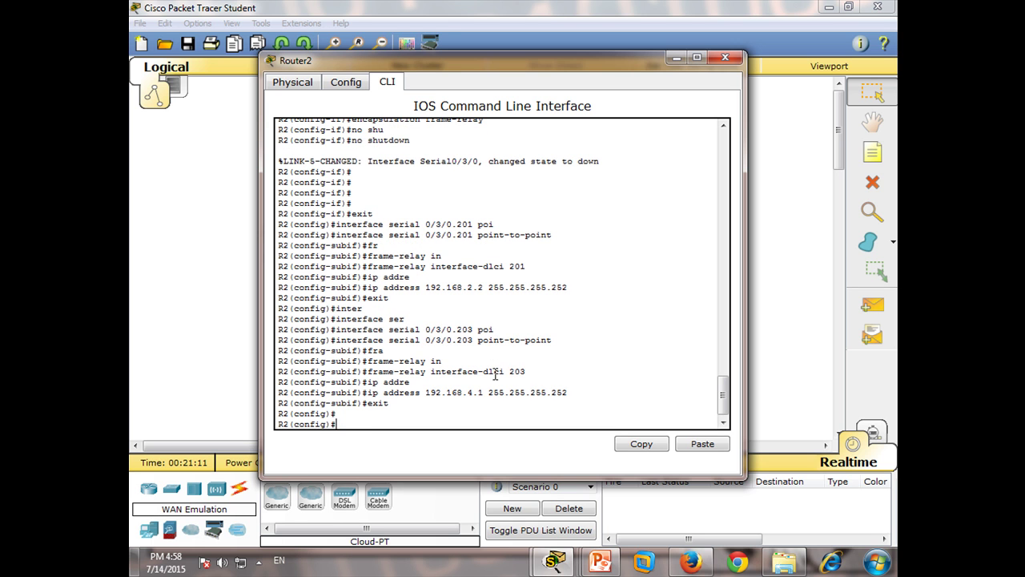
{"action": "type", "text": "exit"}
{"action": "key", "text": "Return"}
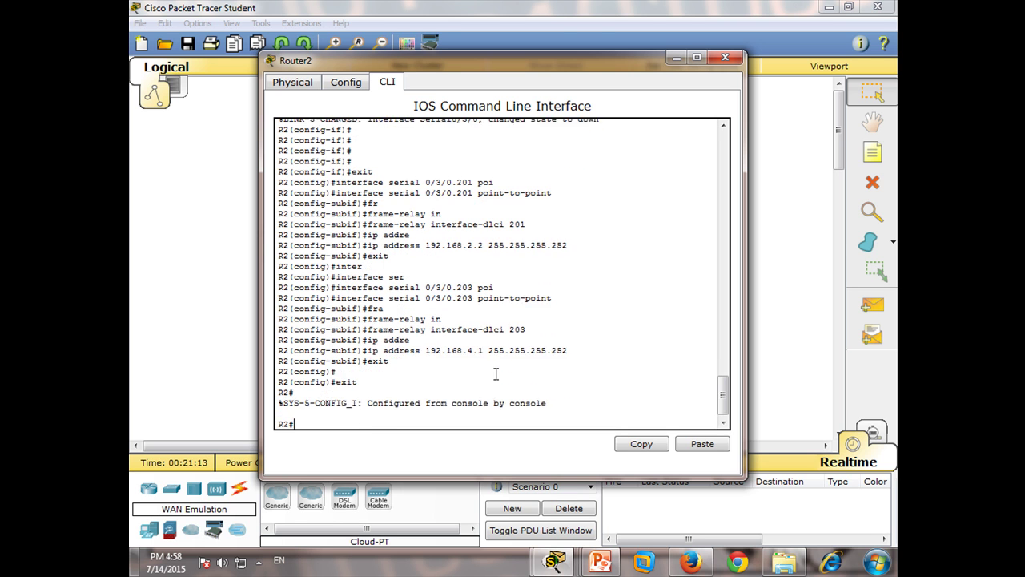
- Save R2's running configuration to the startup configuration and close the router's window
{"action": "key", "text": "Return"}
{"action": "key", "text": "Return"}
{"action": "key", "text": "Return"}
{"action": "type", "text": "cior"}
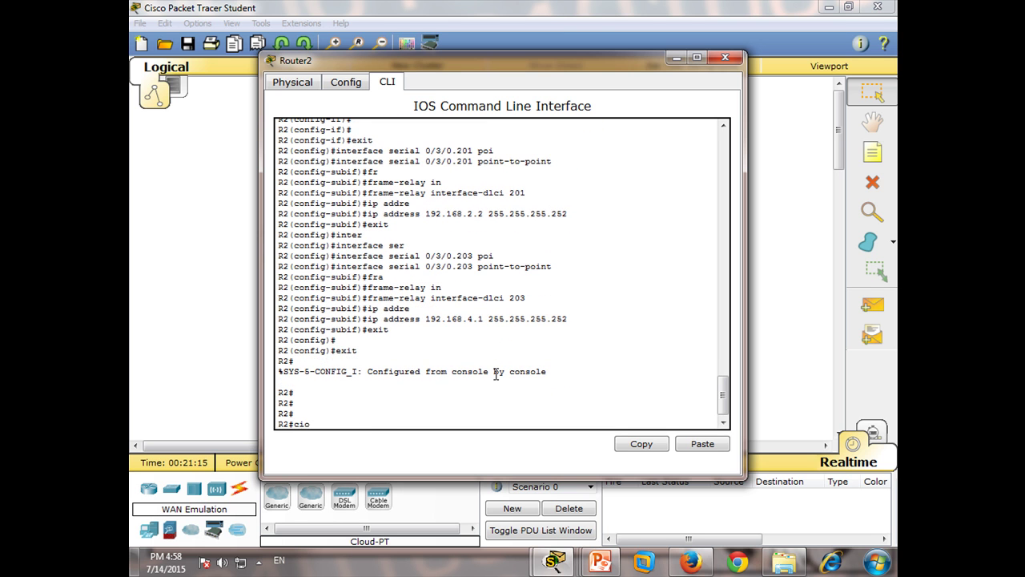
{"action": "key", "text": "BackSpace"}
{"action": "key", "text": "BackSpace"}
{"action": "key", "text": "BackSpace"}
{"action": "type", "text": "op"}
{"action": "key", "text": "Tab"}
{"action": "type", "text": "ru"}
{"action": "key", "text": "Tab"}
{"action": "type", "text": "st"}
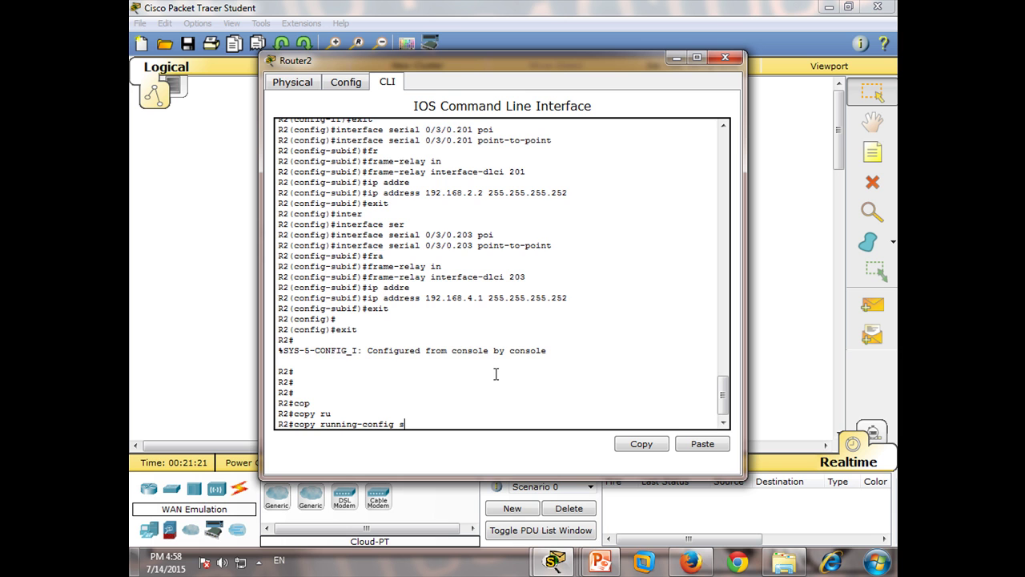
{"action": "key", "text": "Tab"}
{"action": "key", "text": "Return"}
{"action": "key", "text": "Return"}
{"action": "key", "text": "Return"}
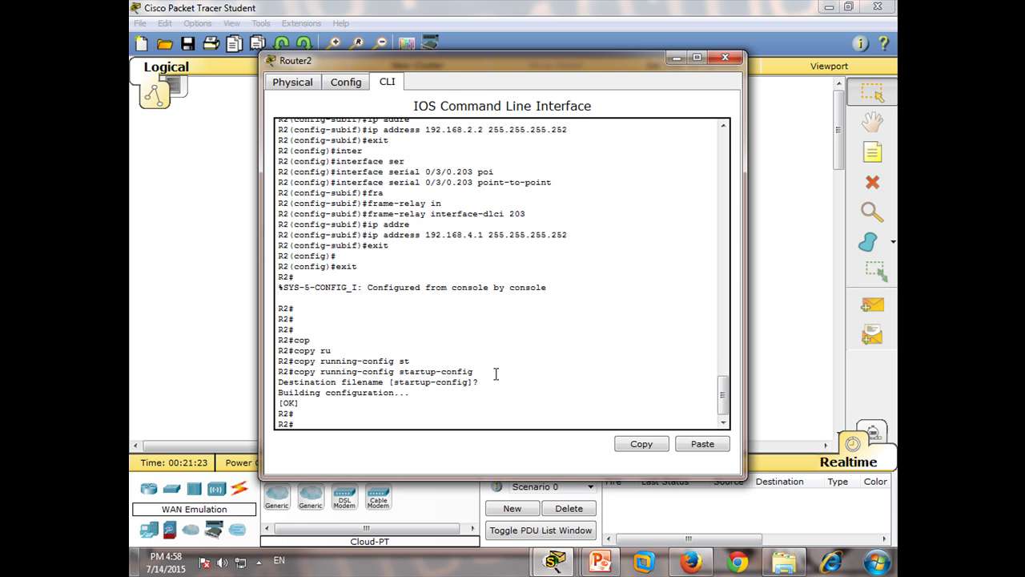
{"action": "left_click", "coordinate": [725, 57]}
- Open Router3's command line and decline the initial configuration dialog
{"action": "double_click", "coordinate": [644, 357]}
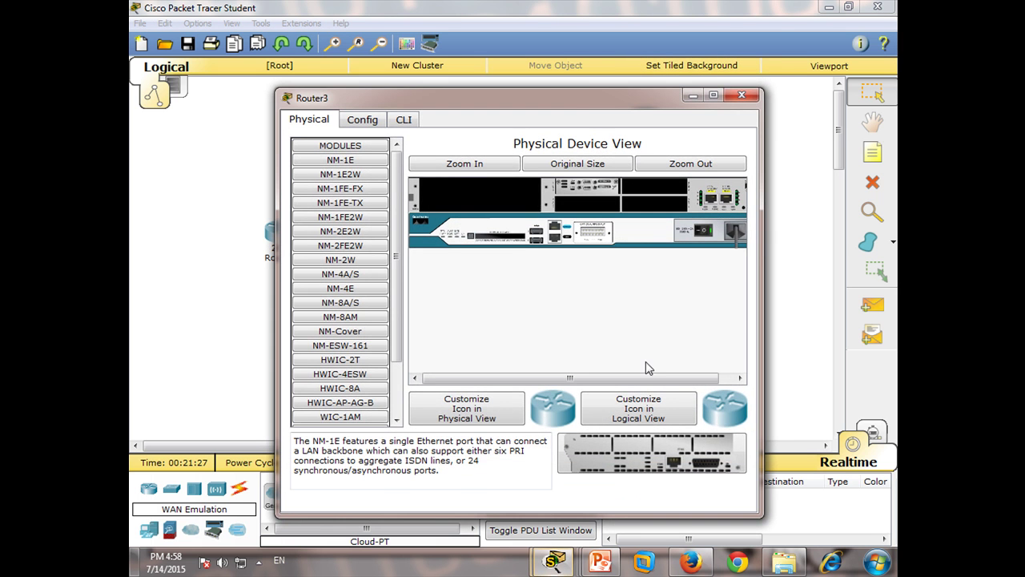
{"action": "left_click_drag", "start_coordinate": [581, 96], "coordinate": [592, 38]}
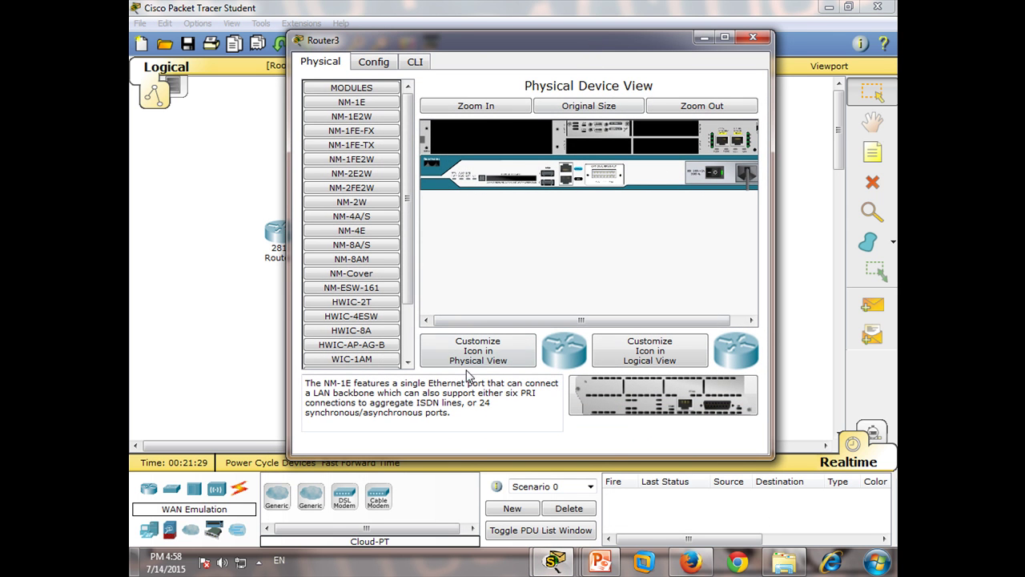
{"action": "left_click", "coordinate": [420, 66]}
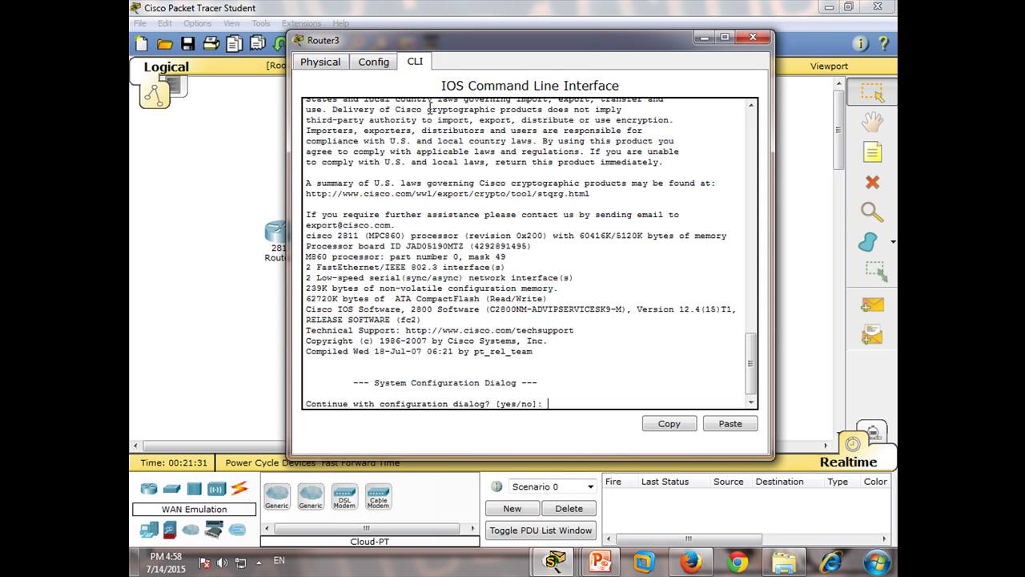
{"action": "type", "text": "no"}
{"action": "key", "text": "Return"}
{"action": "key", "text": "Return"}
{"action": "key", "text": "Return"}
{"action": "key", "text": "Return"}
{"action": "key", "text": "Return"}
- Enter privileged EXEC mode and start global configuration mode on Router3
{"action": "type", "text": "ena"}
{"action": "key", "text": "Tab"}
{"action": "key", "text": "Return"}
{"action": "type", "text": "con"}
{"action": "key", "text": "Tab"}
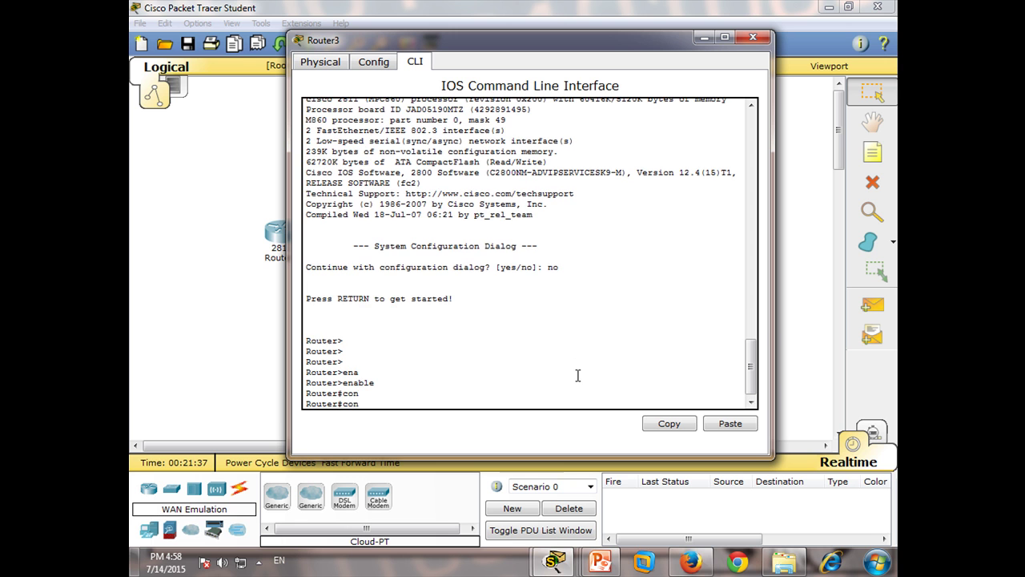
{"action": "type", "text": "f"}
{"action": "key", "text": "Tab"}
{"action": "type", "text": "te"}
{"action": "key", "text": "Tab"}
{"action": "key", "text": "Return"}
{"action": "key", "text": "Return"}
{"action": "key", "text": "Return"}
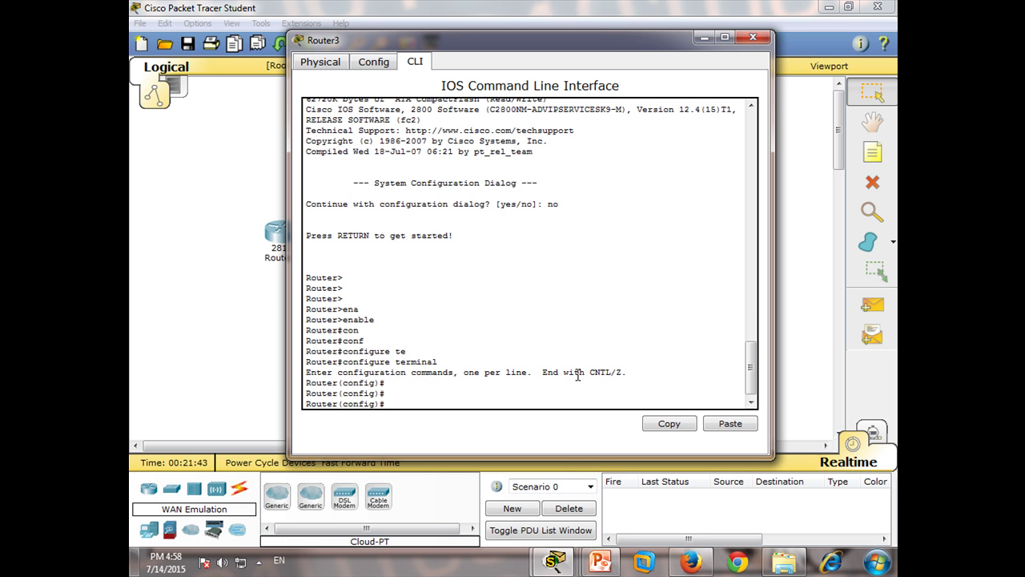
- Set Frame Relay encapsulation on Router3's interface serial 0/3/0
{"action": "type", "text": "inter"}
{"action": "key", "text": "Tab"}
{"action": "type", "text": "ser"}
{"action": "key", "text": "Tab"}
{"action": "type", "text": "0/3/"}
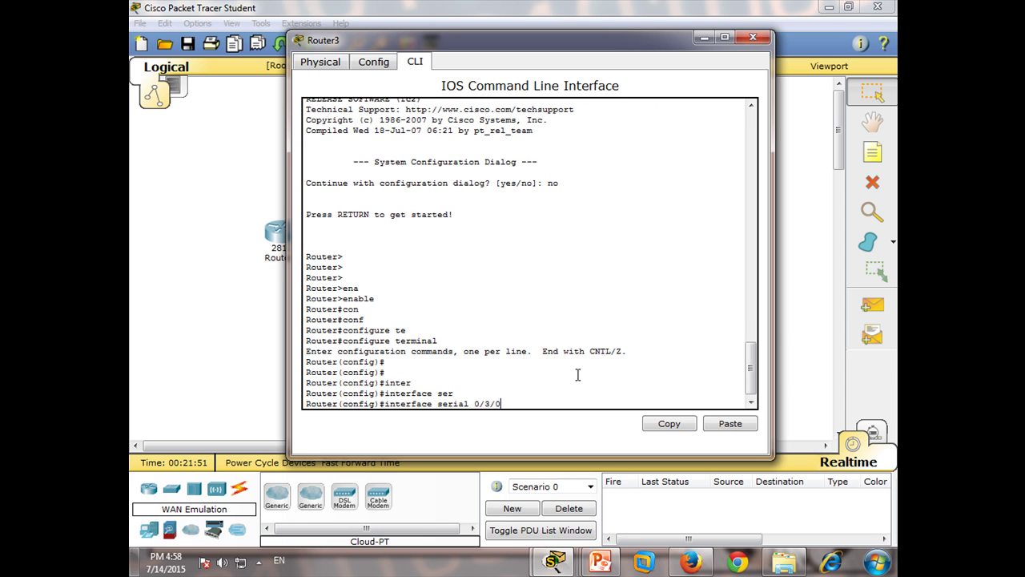
{"action": "key", "text": "Return"}
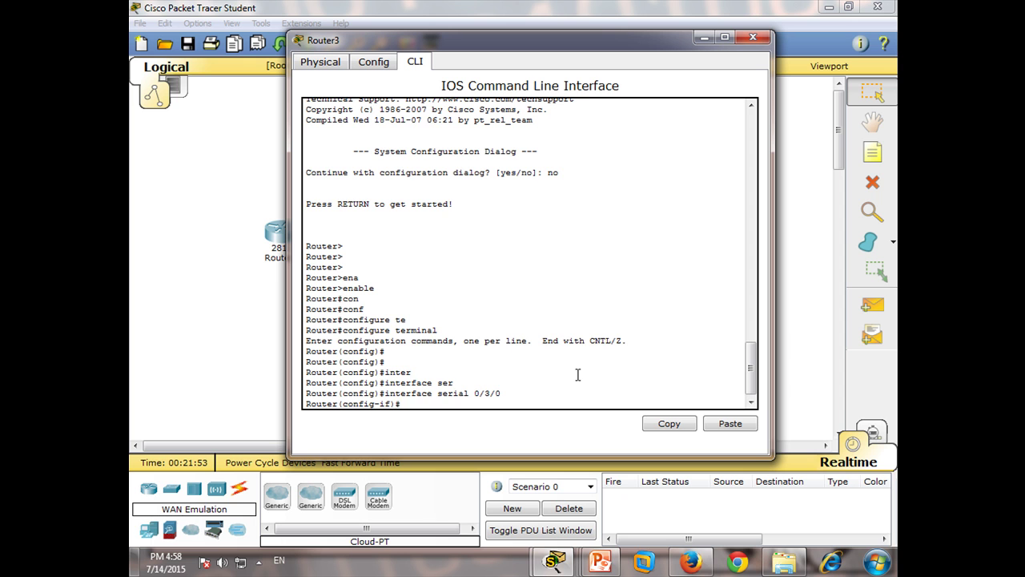
{"action": "type", "text": "e"}
{"action": "type", "text": "n"}
{"action": "key", "text": "Tab"}
{"action": "type", "text": "fr"}
{"action": "key", "text": "Tab"}
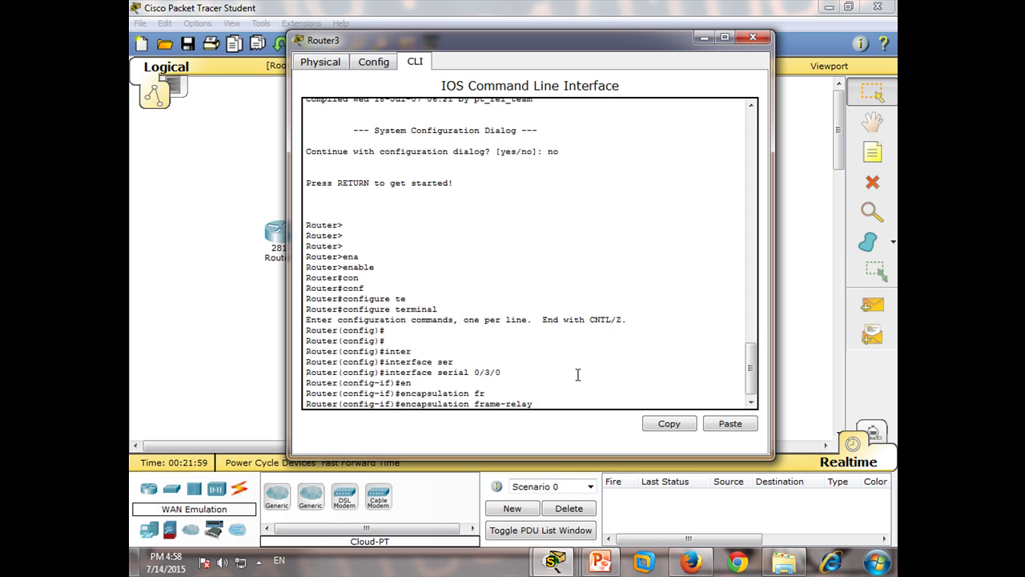
{"action": "key", "text": "Return"}
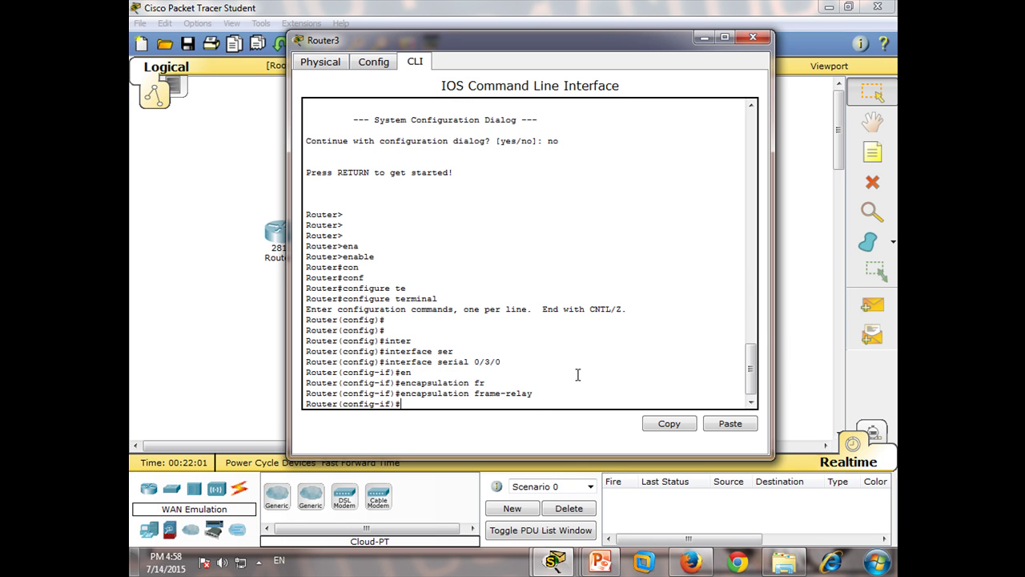
- Enable interface serial 0/3/0 with no shutdown and exit to global configuration mode
{"action": "type", "text": "no shu"}
{"action": "key", "text": "Tab"}
{"action": "key", "text": "Return"}
{"action": "key", "text": "Return"}
{"action": "key", "text": "Return"}
{"action": "type", "text": "exit"}
{"action": "key", "text": "Return"}
{"action": "key", "text": "Return"}
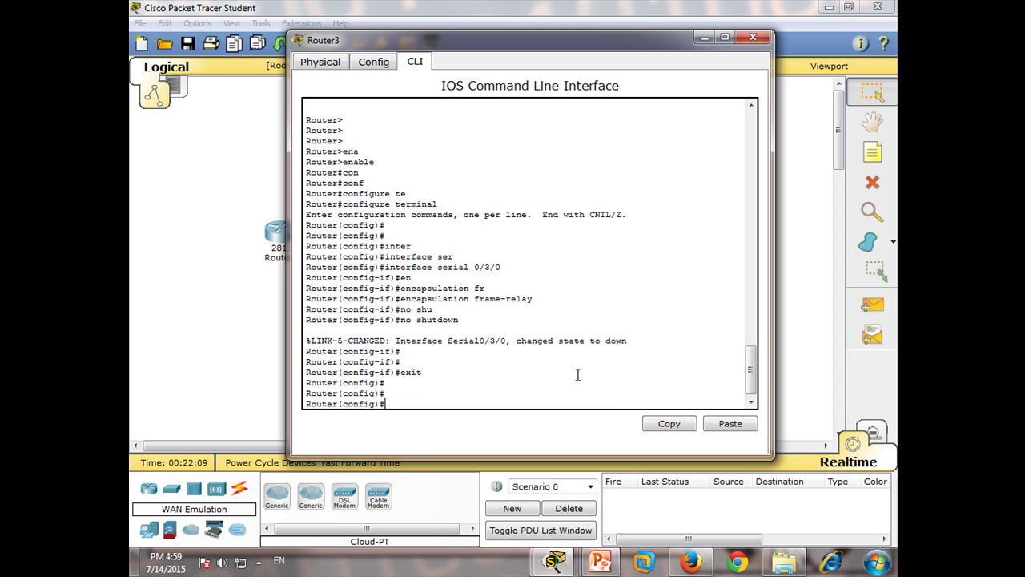
- Create the point-to-point subinterface serial 0/3/0.301 on Router3
{"action": "key", "text": "Up"}
{"action": "key", "text": "Up"}
{"action": "key", "text": "Up"}
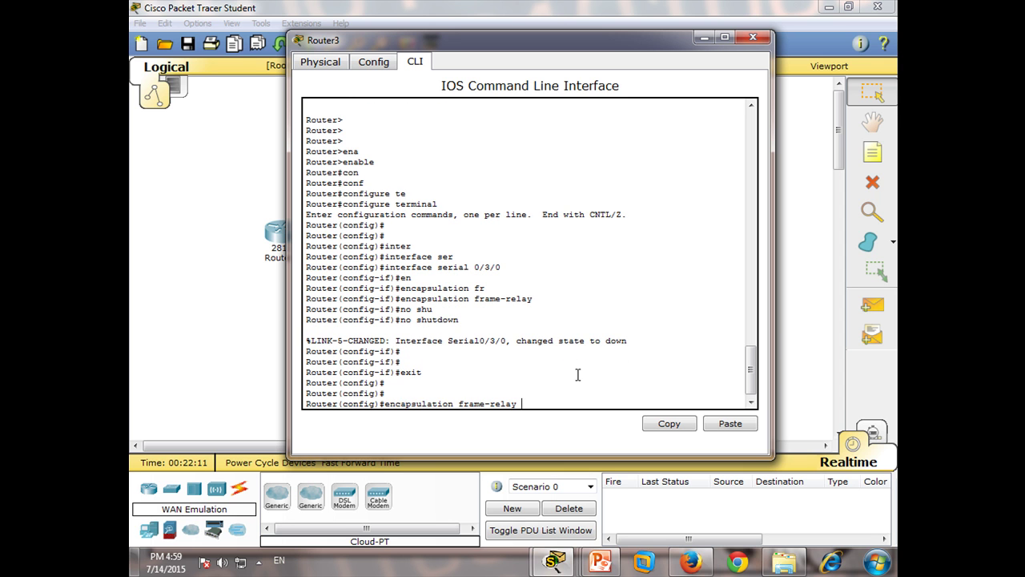
{"action": "key", "text": "Up"}
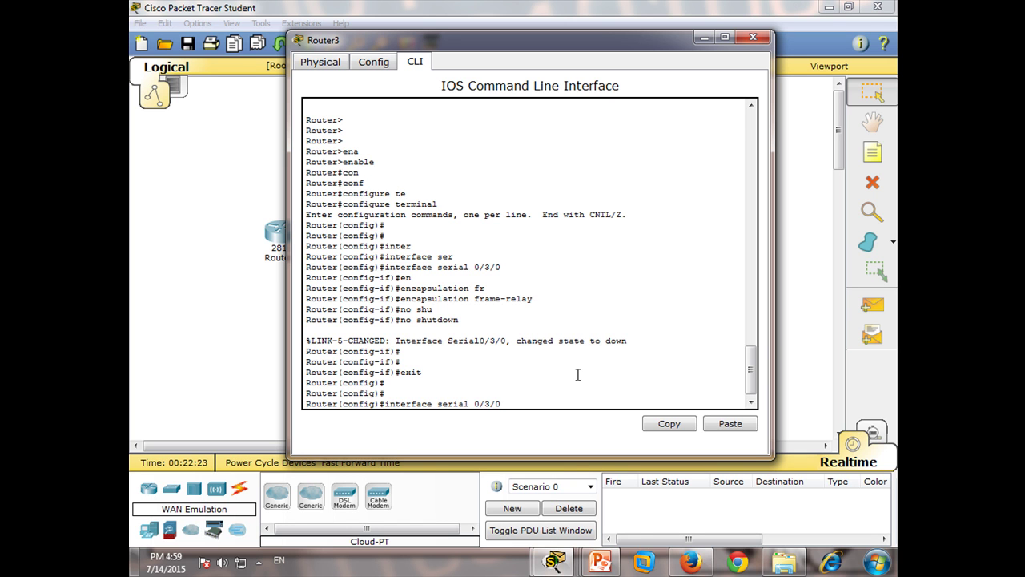
{"action": "type", "text": ".301po"}
{"action": "key", "text": "BackSpace"}
{"action": "key", "text": "BackSpace"}
{"action": "type", "text": "po"}
{"action": "key", "text": "Tab"}
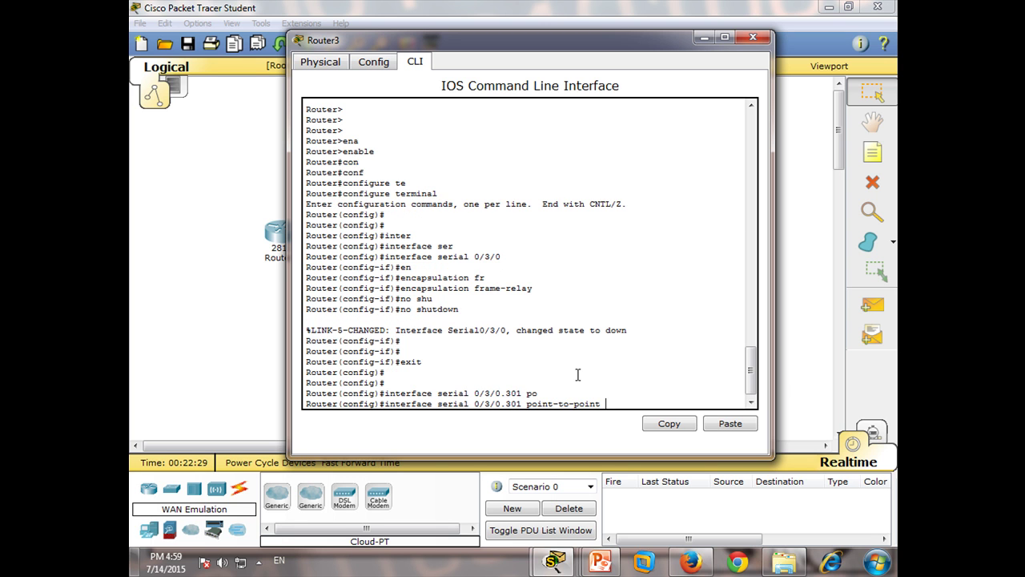
{"action": "key", "text": "Return"}
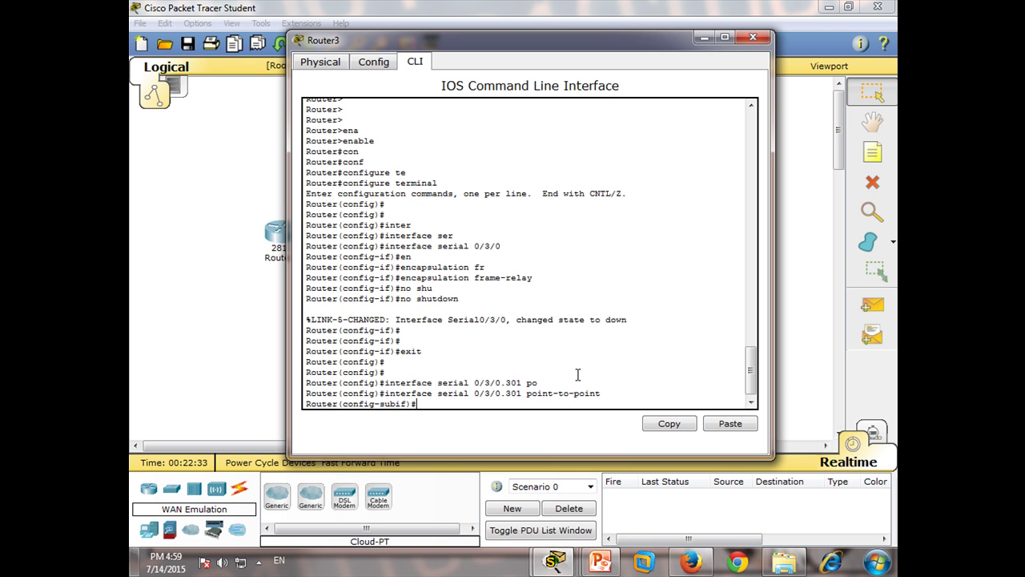
- Assign DLCI 301 to subinterface serial 0/3/0.301 with frame-relay interface-dlci
{"action": "type", "text": "fra"}
{"action": "key", "text": "Tab"}
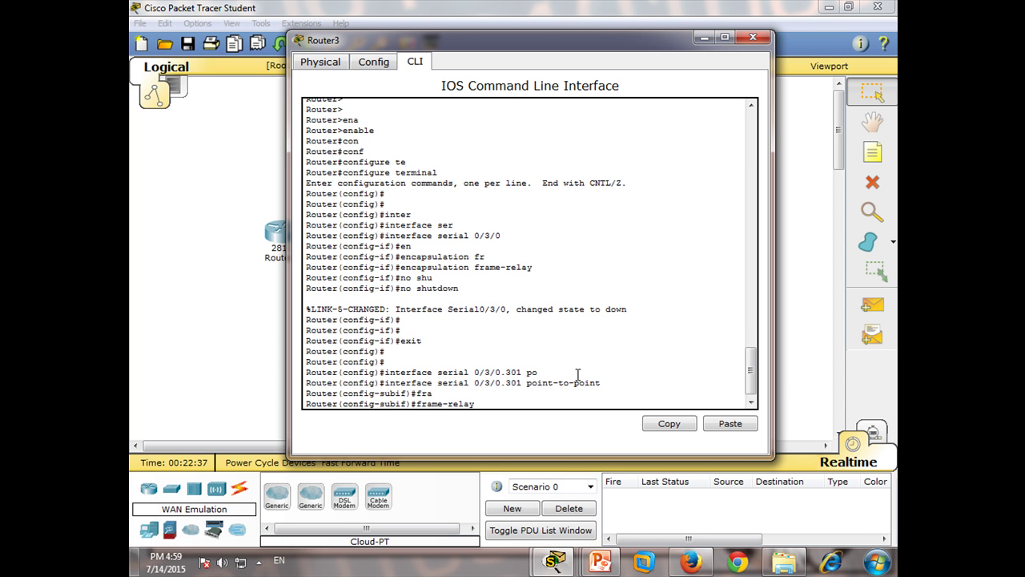
{"action": "type", "text": "in"}
{"action": "key", "text": "Tab"}
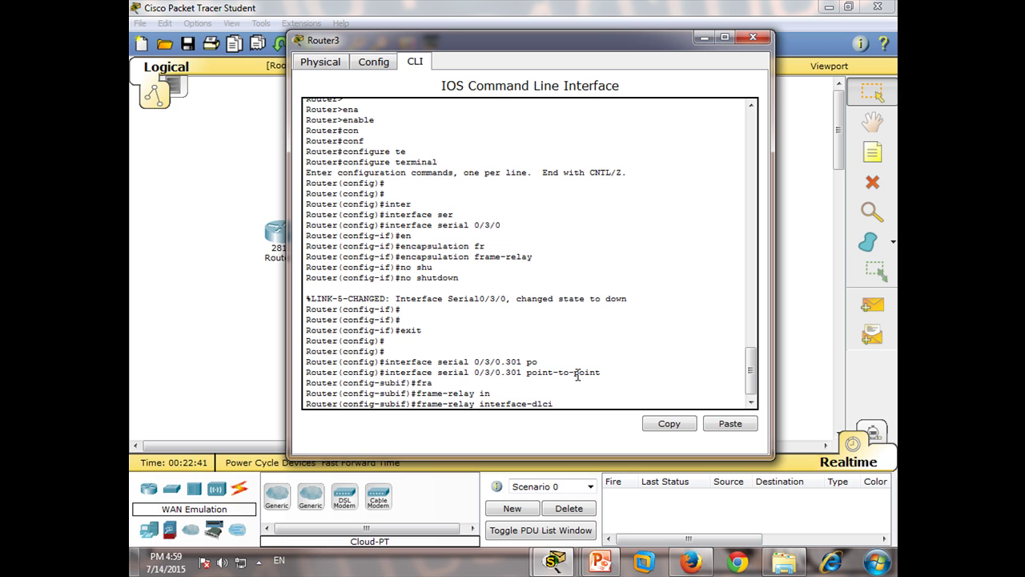
{"action": "type", "text": "301"}
{"action": "key", "text": "Return"}
- Give subinterface serial 0/3/0.301 the IP address 192.168.3.2 with mask 255.255.255.252 and exit to global configuration mode
{"action": "type", "text": "ip addre"}
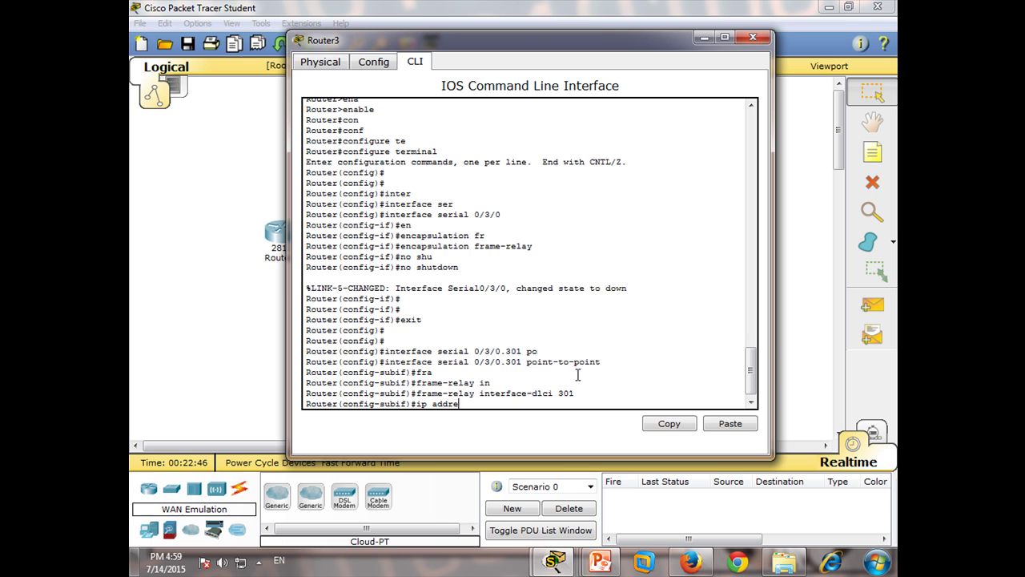
{"action": "key", "text": "Tab"}
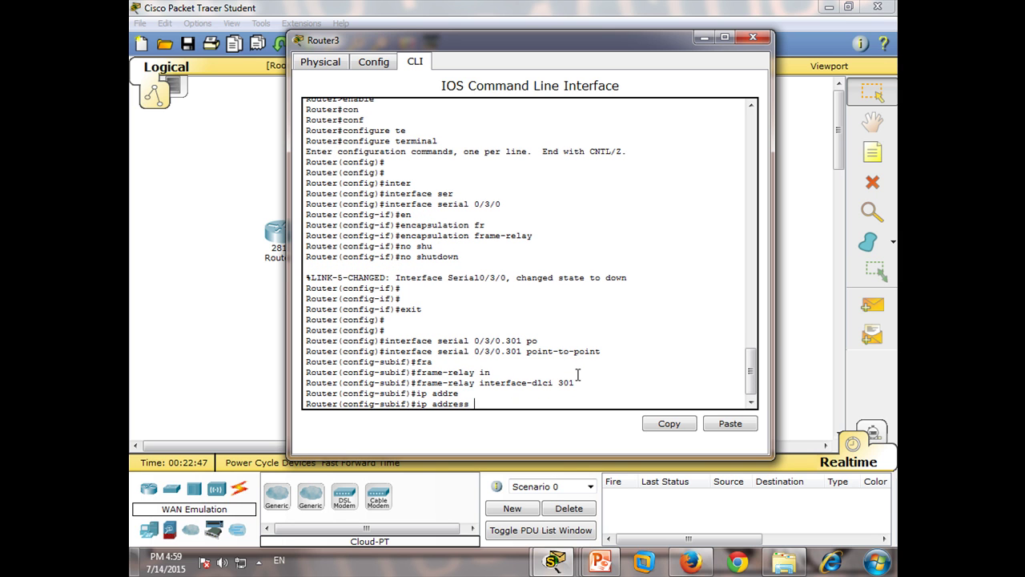
{"action": "type", "text": "192.168.3.2 255.255.255.252"}
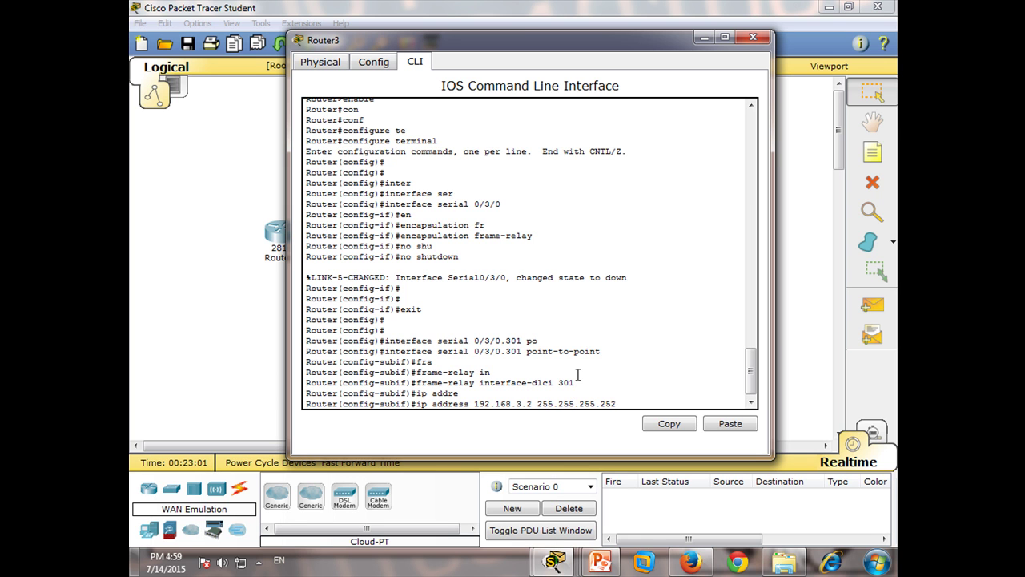
{"action": "key", "text": "Return"}
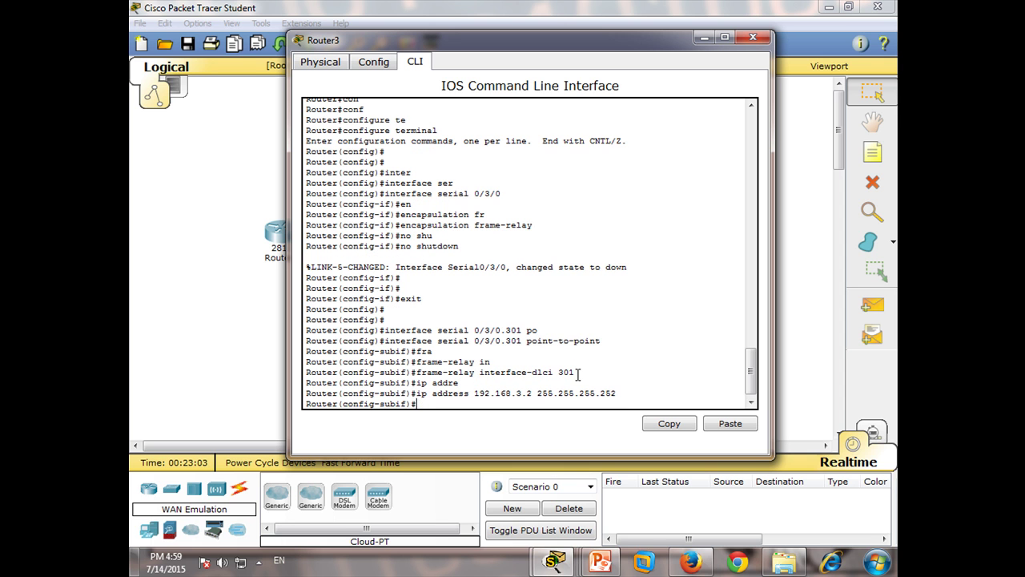
{"action": "type", "text": "exit"}
{"action": "key", "text": "Return"}
{"action": "key", "text": "Return"}
{"action": "key", "text": "Return"}
- Try to create subinterface serial 0/3/0.302 on Router3 without specifying a link type
{"action": "key", "text": "Up"}
{"action": "key", "text": "Up"}
{"action": "key", "text": "Up"}
{"action": "key", "text": "Up"}
{"action": "key", "text": "Up"}
{"action": "key", "text": "Up"}
{"action": "key", "text": "Up"}
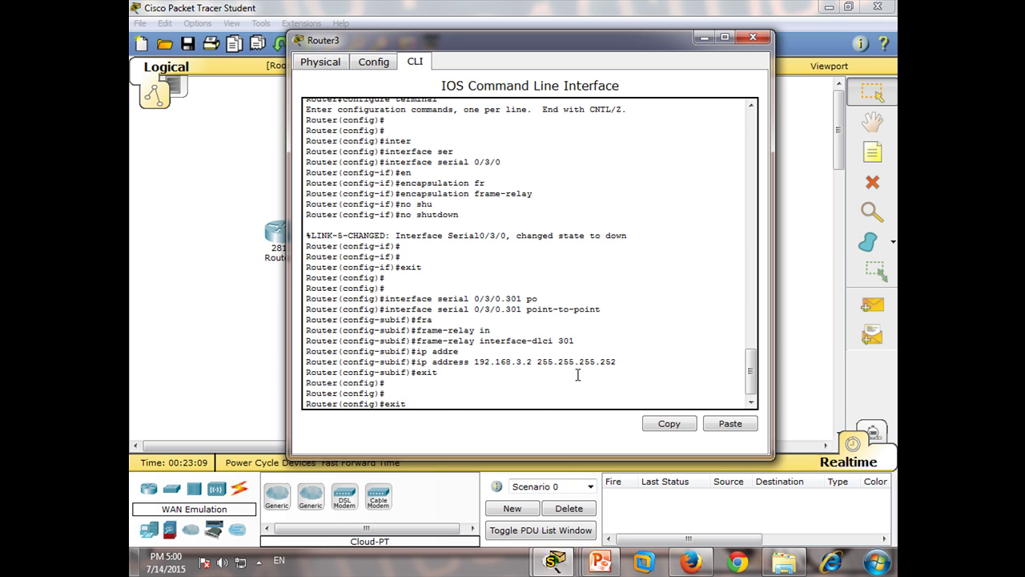
{"action": "key", "text": "Up"}
{"action": "key", "text": "Up"}
{"action": "key", "text": "Down"}
{"action": "type", "text": "302"}
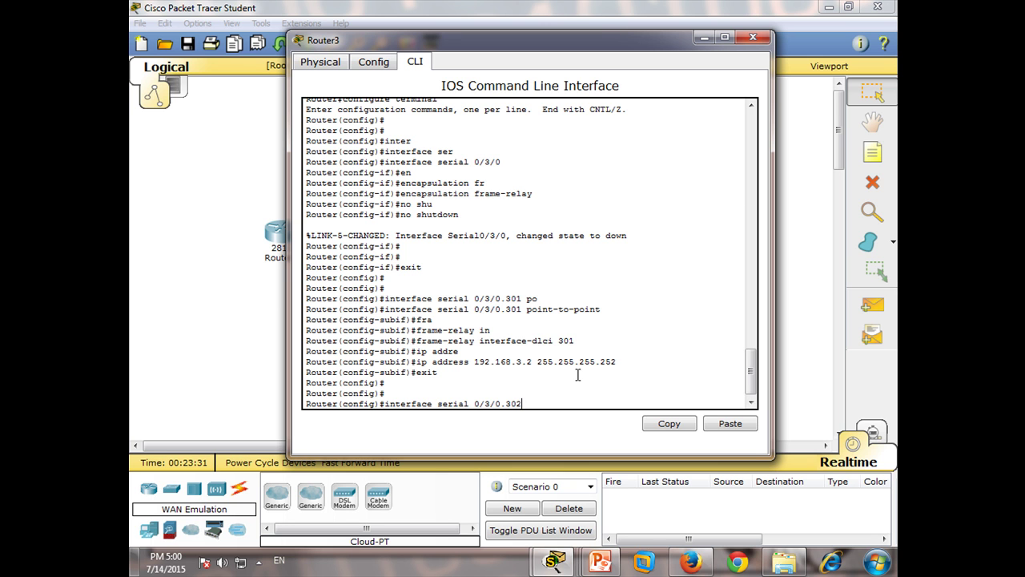
{"action": "key", "text": "Return"}
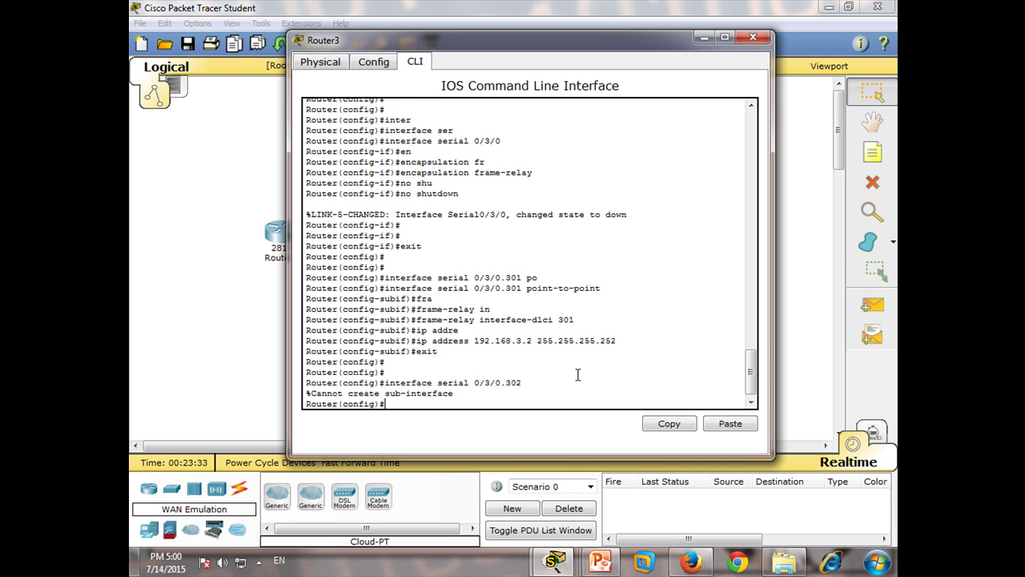
- Create subinterface serial 0/3/0.302 on Router3 with the point-to-point option
{"action": "key", "text": "Up"}
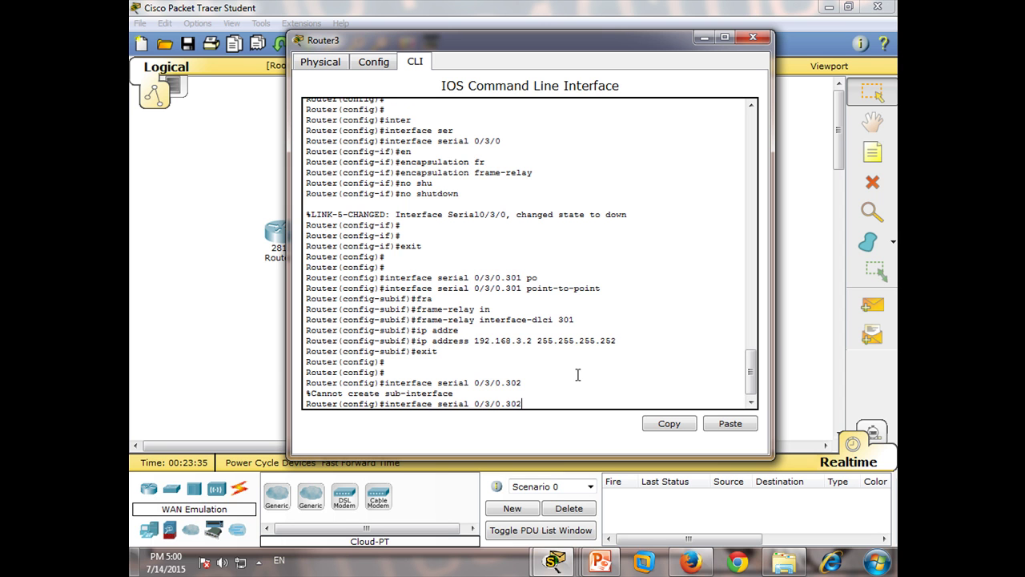
{"action": "type", "text": "po"}
{"action": "key", "text": "Tab"}
{"action": "key", "text": "Return"}
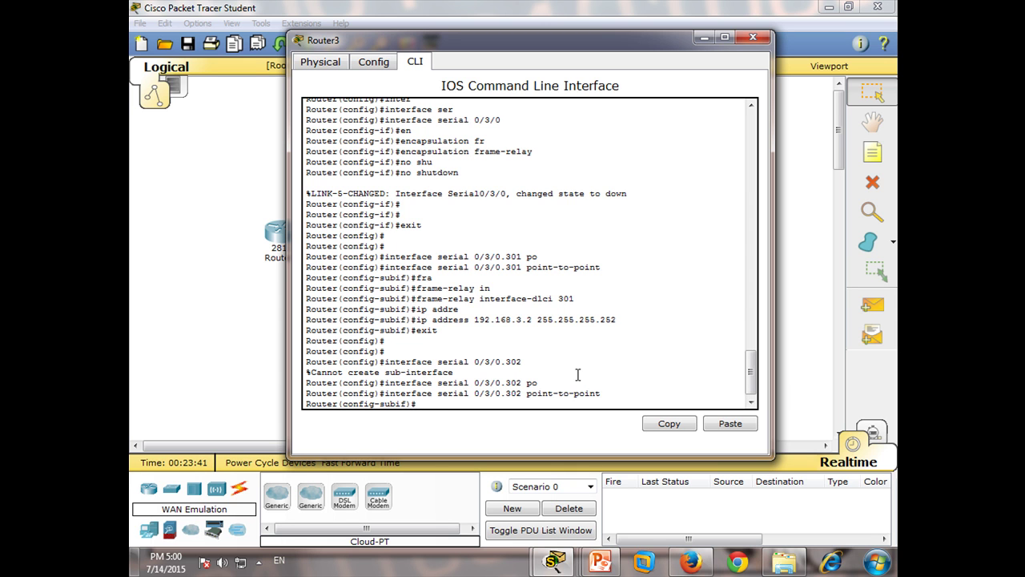
- Assign DLCI 302 to subinterface serial 0/3/0.302 with frame-relay interface-dlci
{"action": "type", "text": "fr"}
{"action": "key", "text": "Tab"}
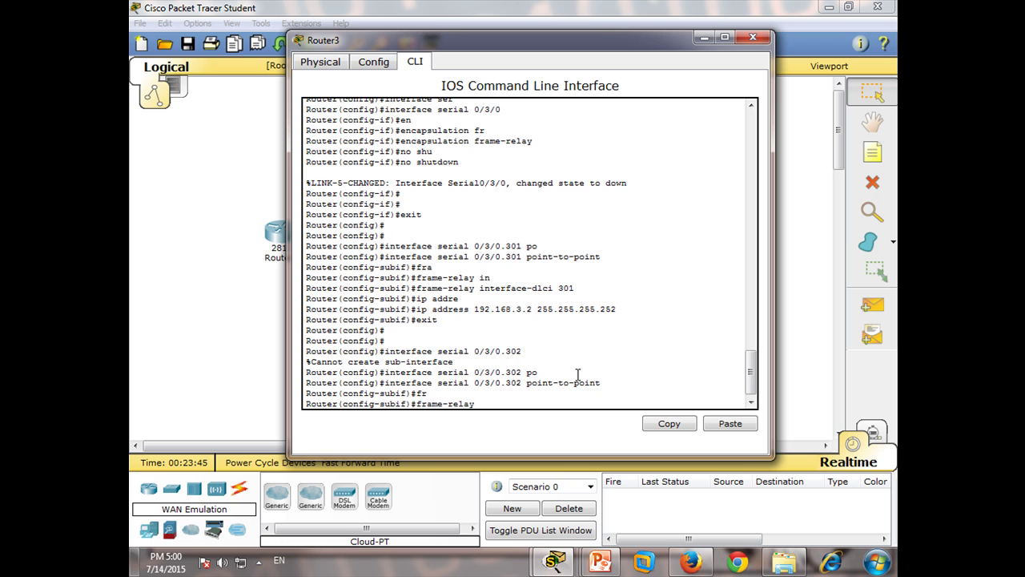
{"action": "type", "text": "in"}
{"action": "key", "text": "Tab"}
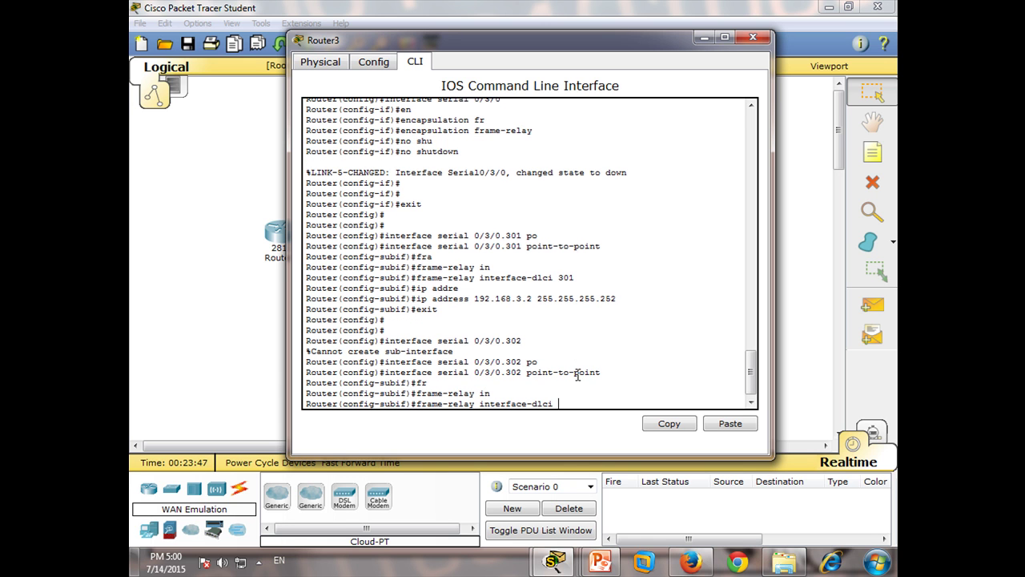
{"action": "type", "text": "302"}
{"action": "key", "text": "Return"}
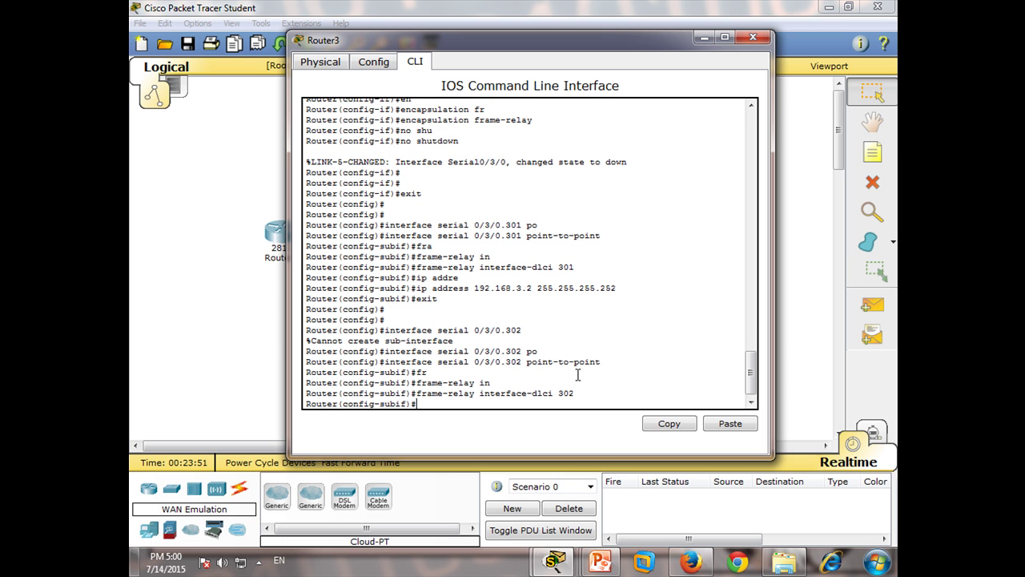
- Give subinterface serial 0/3/0.302 the IP address 192.168.4.2 with mask 255.255.255.252
{"action": "type", "text": "ip adee"}
{"action": "key", "text": "Tab"}
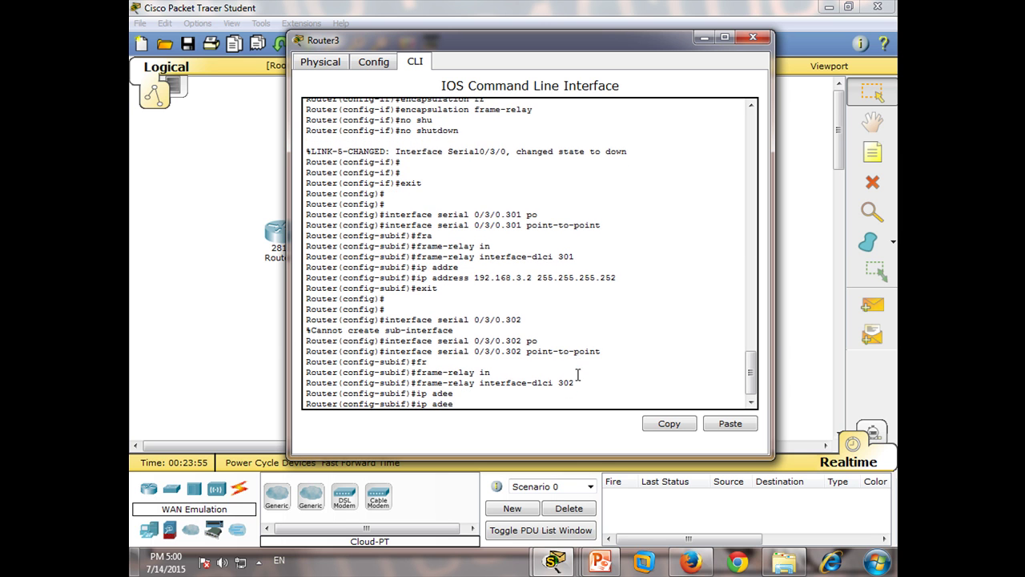
{"action": "key", "text": "BackSpace"}
{"action": "key", "text": "BackSpace"}
{"action": "type", "text": "dre"}
{"action": "key", "text": "Tab"}
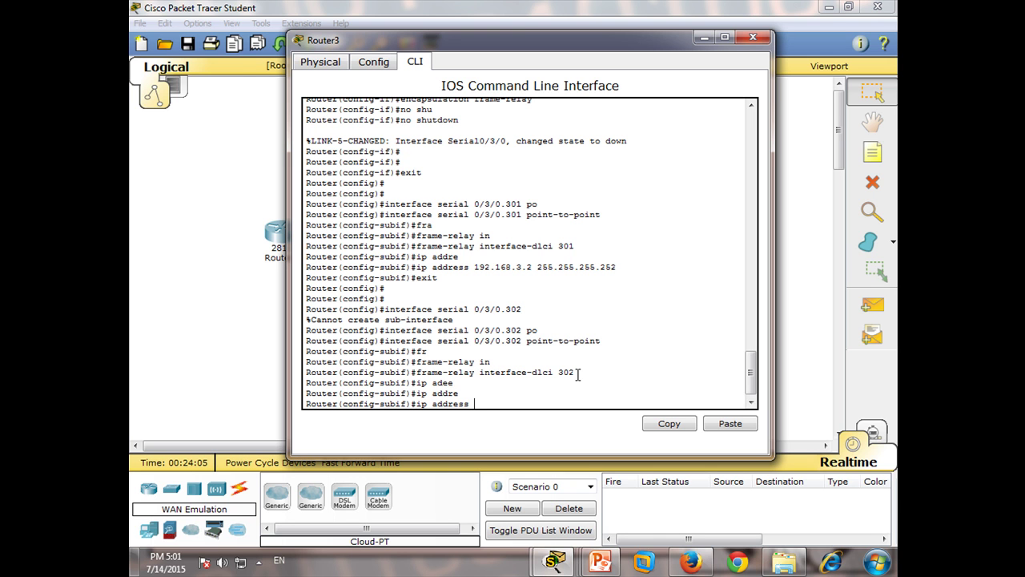
{"action": "type", "text": "192.168.4.2 255.255.255.252"}
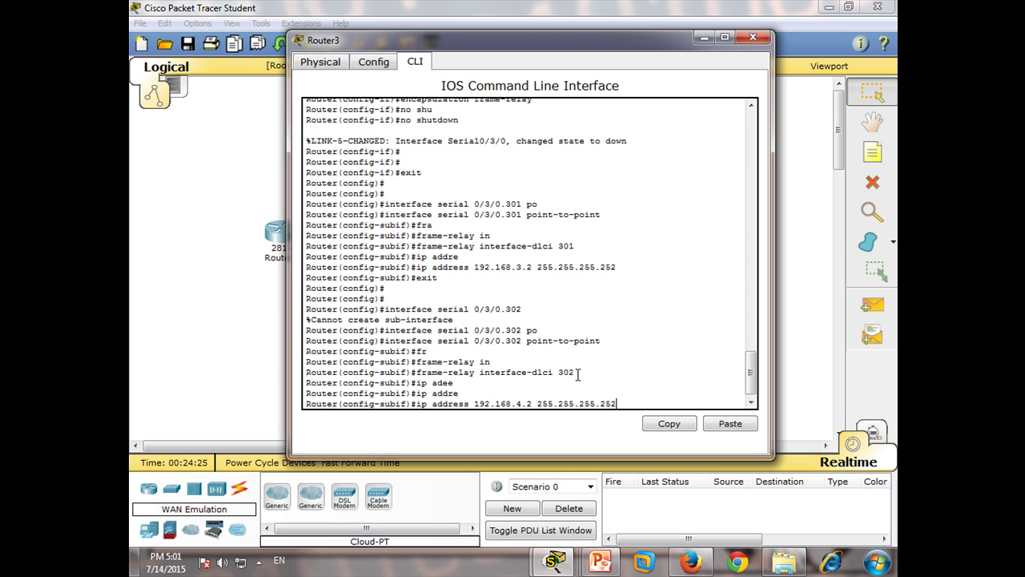
{"action": "key", "text": "Return"}
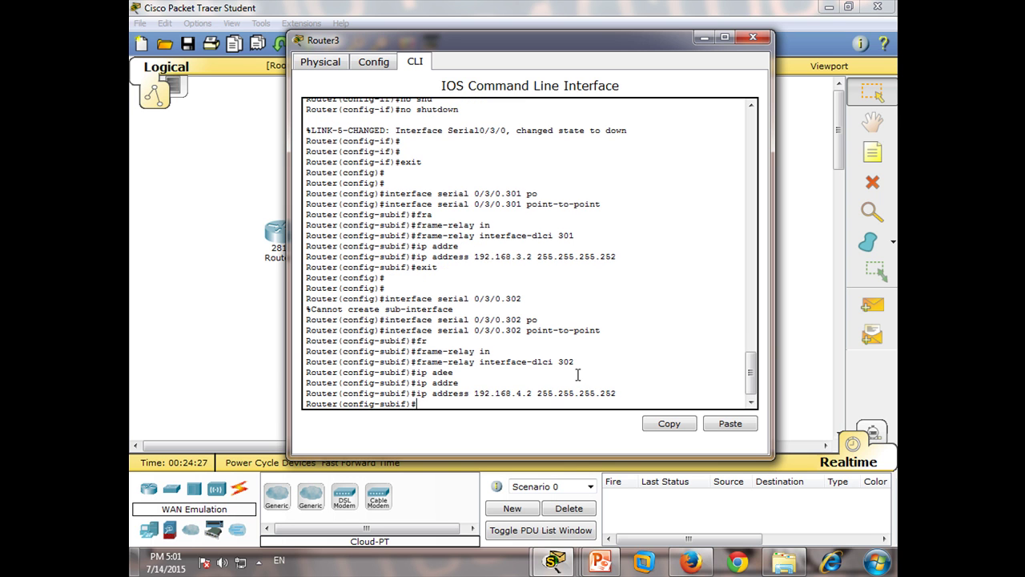
- Leave the subinterface and global configuration modes on Router3, returning to privileged EXEC mode
{"action": "type", "text": "exit"}
{"action": "key", "text": "Return"}
{"action": "key", "text": "Return"}
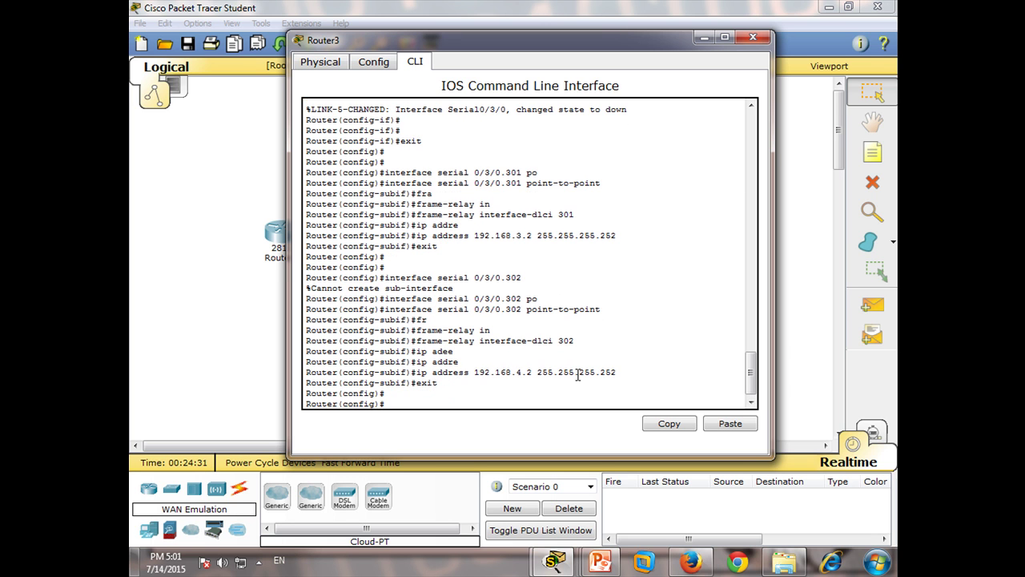
{"action": "type", "text": "exit"}
{"action": "key", "text": "Return"}
{"action": "key", "text": "Return"}
{"action": "key", "text": "Return"}
{"action": "key", "text": "Return"}
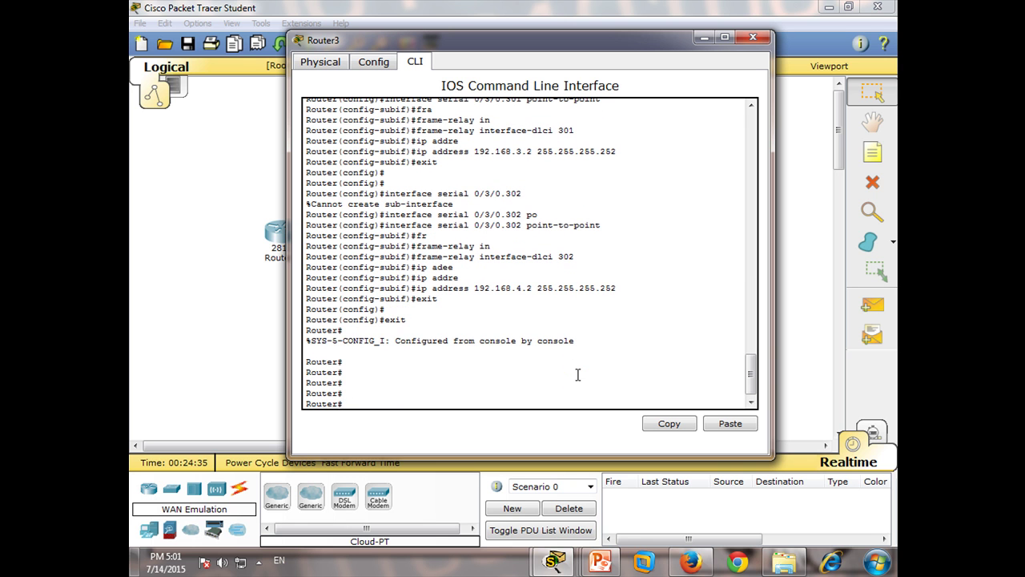
- Set Router3's hostname to R3 in global configuration mode, and return to privileged EXEC mode
{"action": "type", "text": "conf"}
{"action": "key", "text": "Tab"}
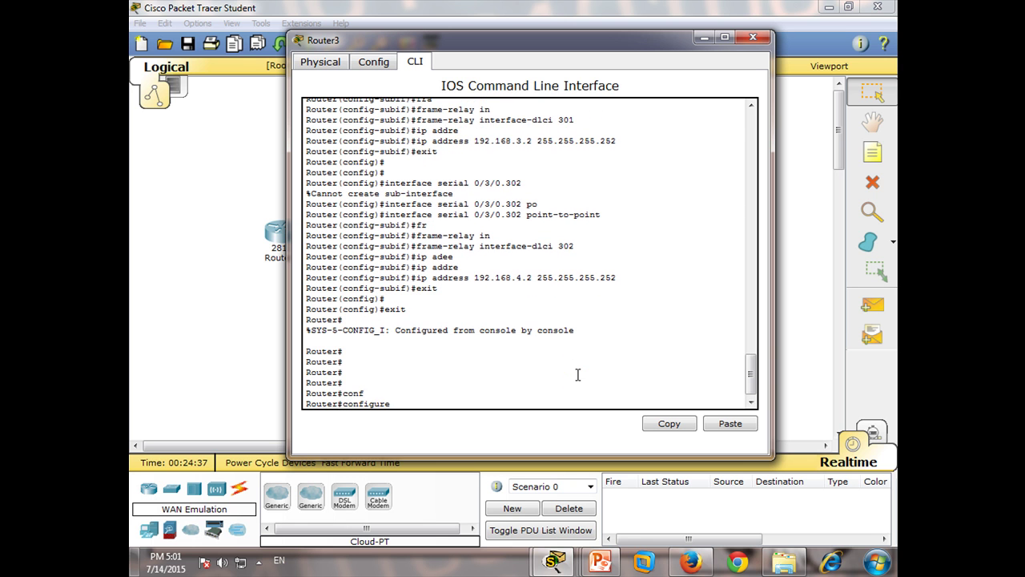
{"action": "type", "text": "te"}
{"action": "key", "text": "Tab"}
{"action": "key", "text": "Return"}
{"action": "key", "text": "Return"}
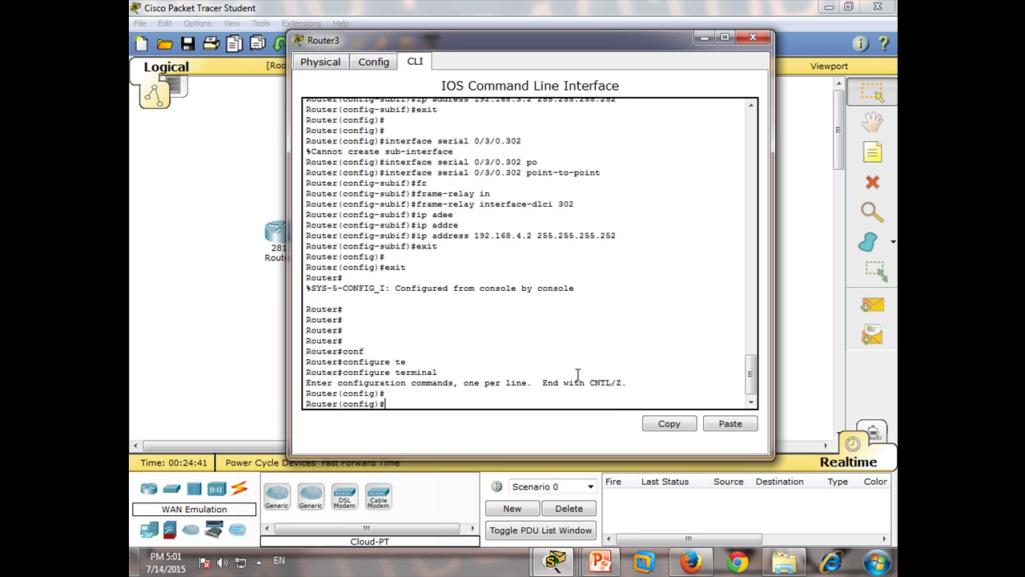
{"action": "type", "text": "ho"}
{"action": "key", "text": "Tab"}
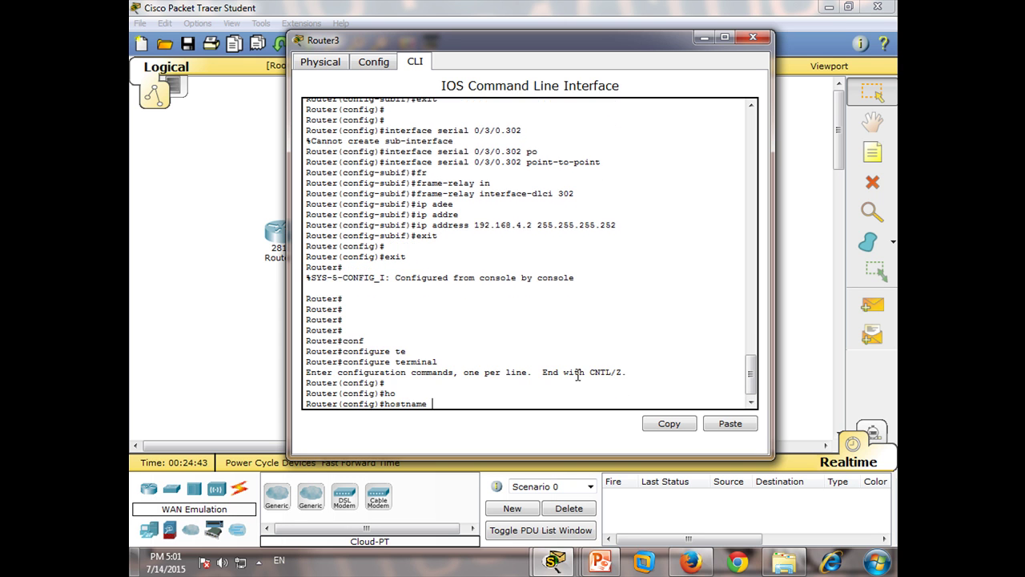
{"action": "type", "text": "R3"}
{"action": "key", "text": "Return"}
{"action": "key", "text": "Return"}
{"action": "key", "text": "Return"}
{"action": "key", "text": "Return"}
{"action": "key", "text": "Return"}
{"action": "type", "text": "EXIT"}
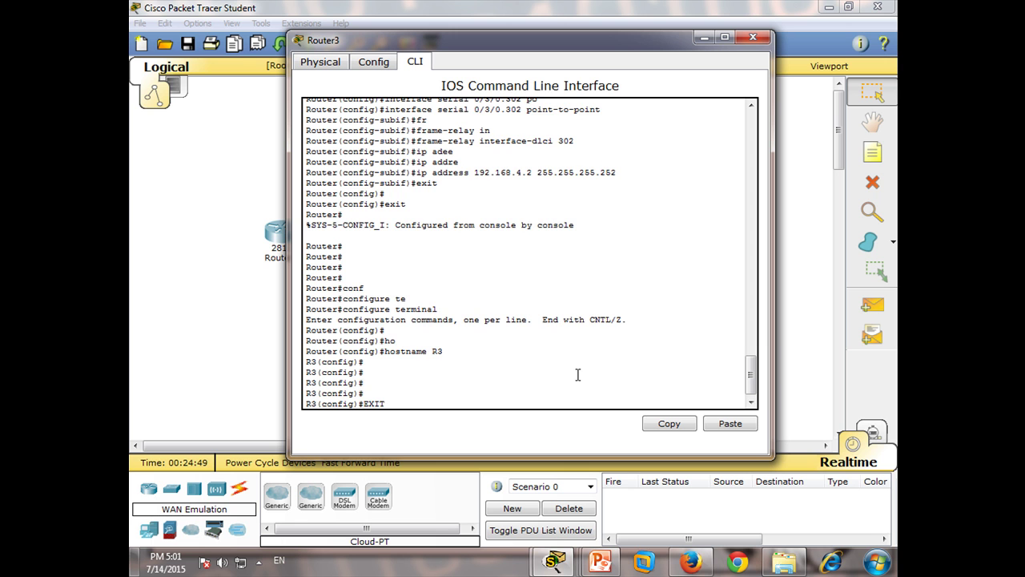
{"action": "key", "text": "Return"}
{"action": "key", "text": "Return"}
{"action": "key", "text": "Return"}
{"action": "key", "text": "Return"}
{"action": "key", "text": "Return"}
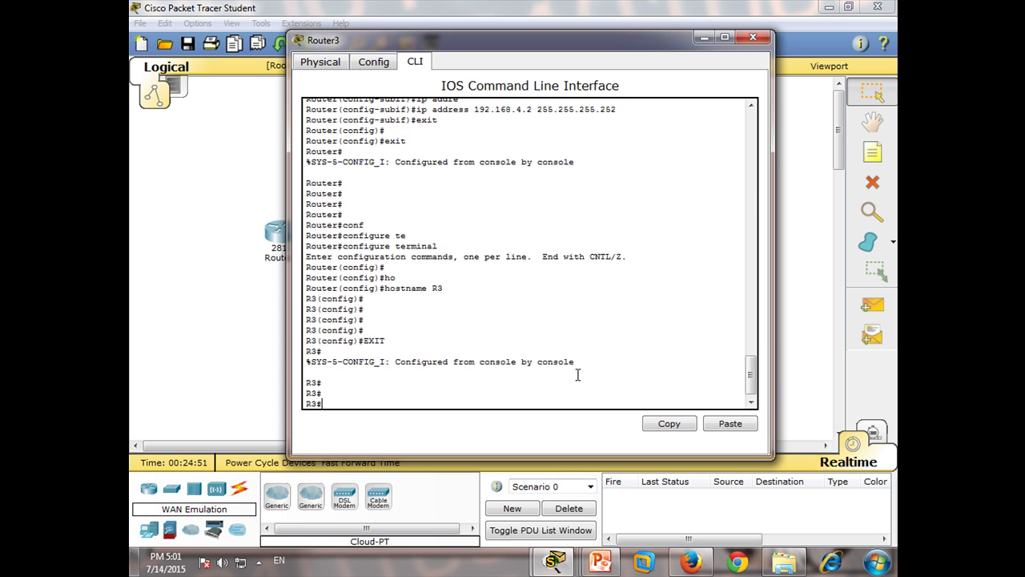
- Save R3's configuration with copy running-config startup-config and close the Router3 window
{"action": "type", "text": "copy t"}
{"action": "key", "text": "BackSpace"}
{"action": "type", "text": "r"}
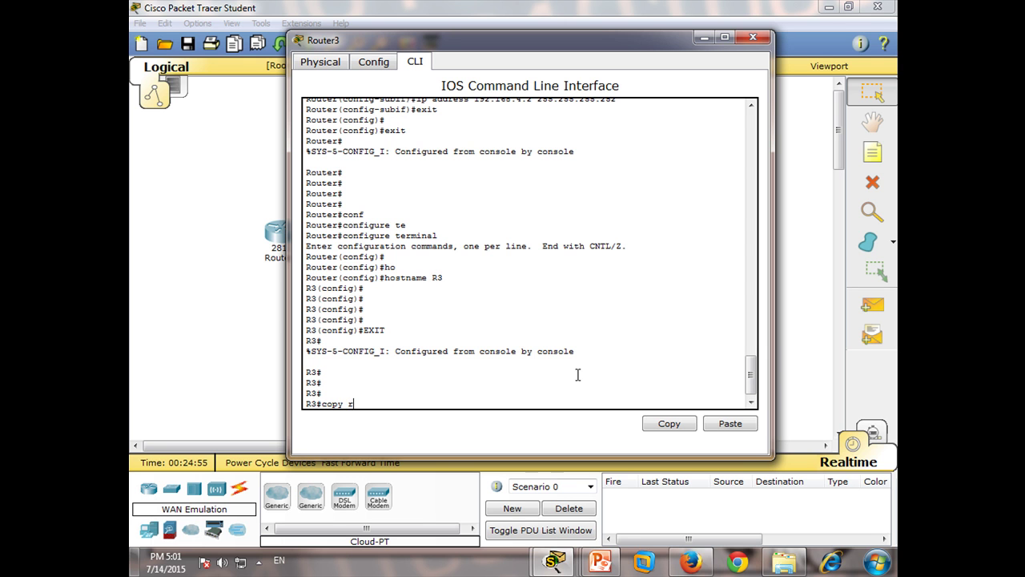
{"action": "type", "text": "un"}
{"action": "key", "text": "Tab"}
{"action": "type", "text": "st"}
{"action": "key", "text": "Tab"}
{"action": "key", "text": "Return"}
{"action": "key", "text": "Return"}
{"action": "key", "text": "Return"}
{"action": "key", "text": "Return"}
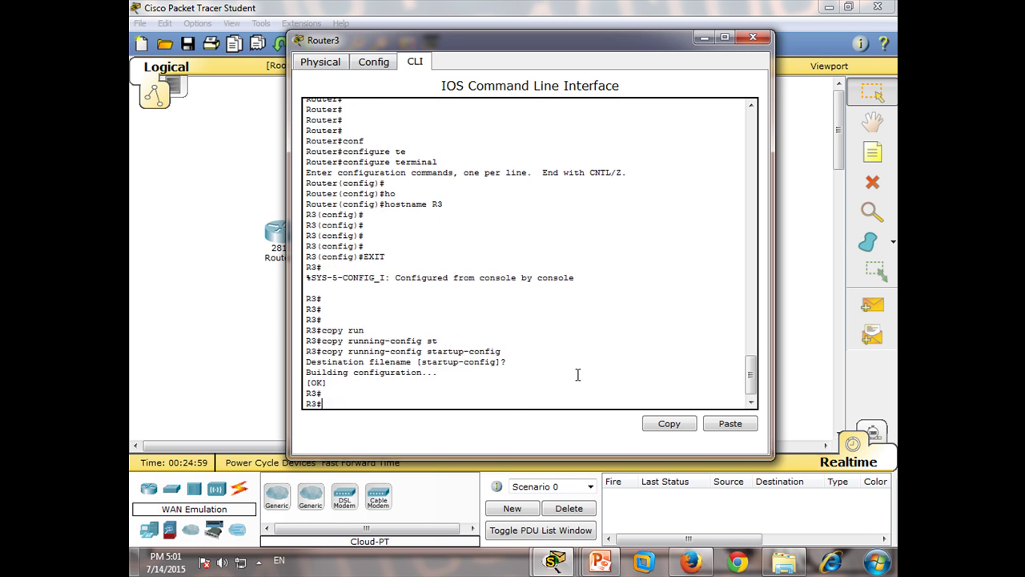
{"action": "left_click", "coordinate": [753, 36]}
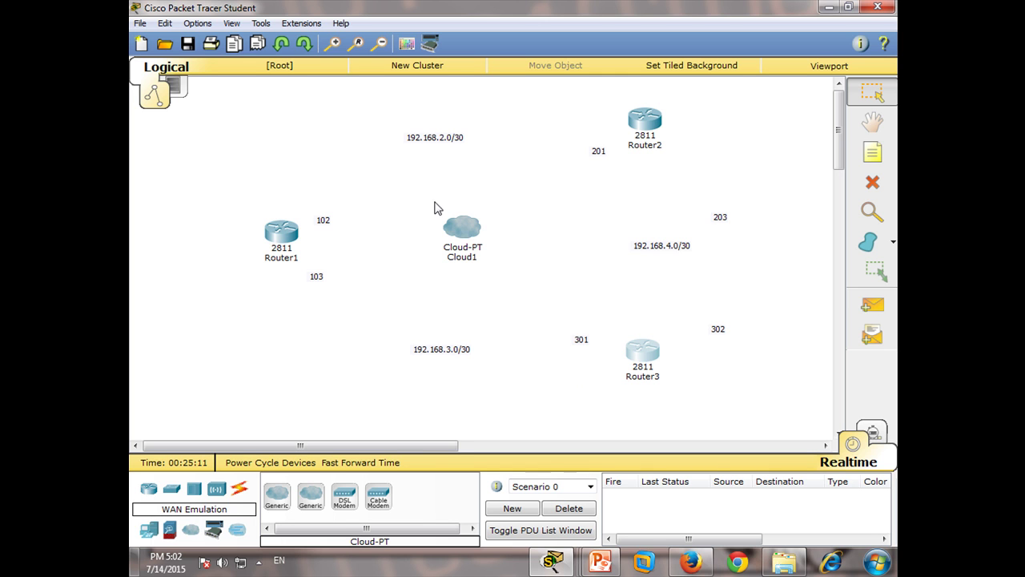
- Connect Cloud1's Serial1 port to Router1's Serial0/3/0 port with a Serial DCE cable
{"action": "left_click", "coordinate": [240, 489]}
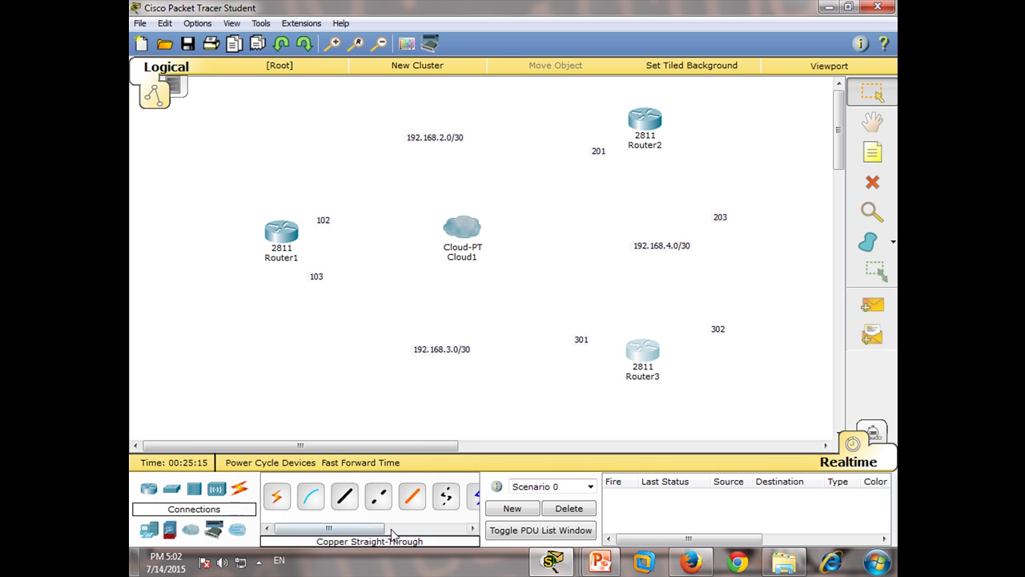
{"action": "left_click_drag", "start_coordinate": [348, 531], "coordinate": [409, 529]}
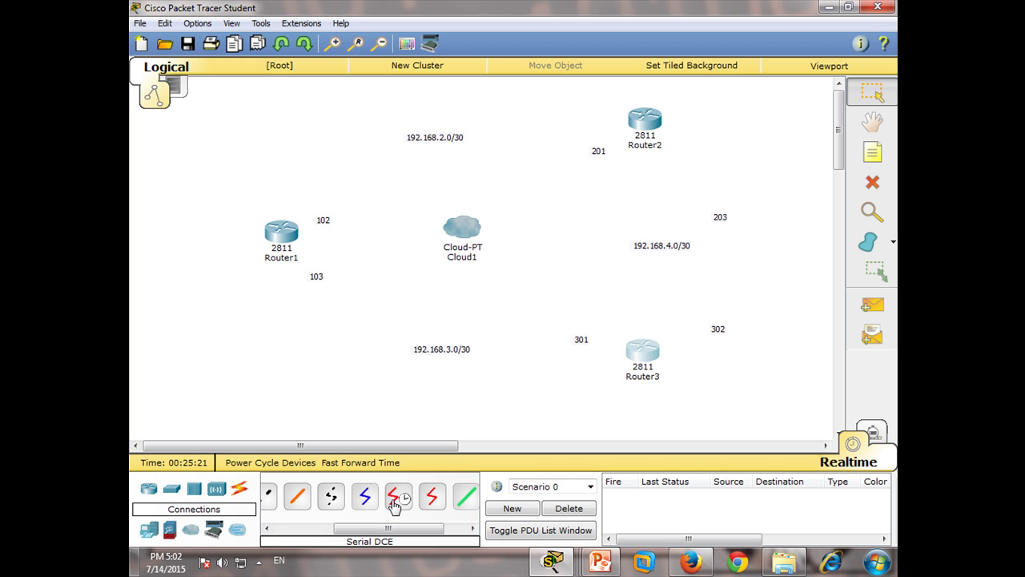
{"action": "left_click", "coordinate": [396, 500]}
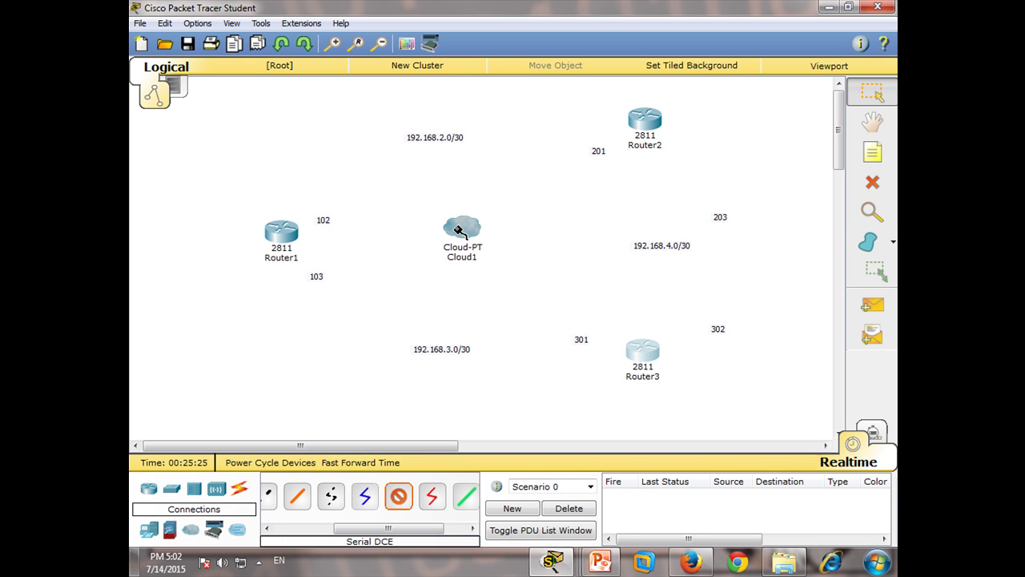
{"action": "mouse_move", "coordinate": [459, 230]}
{"action": "left_click", "coordinate": [454, 232]}
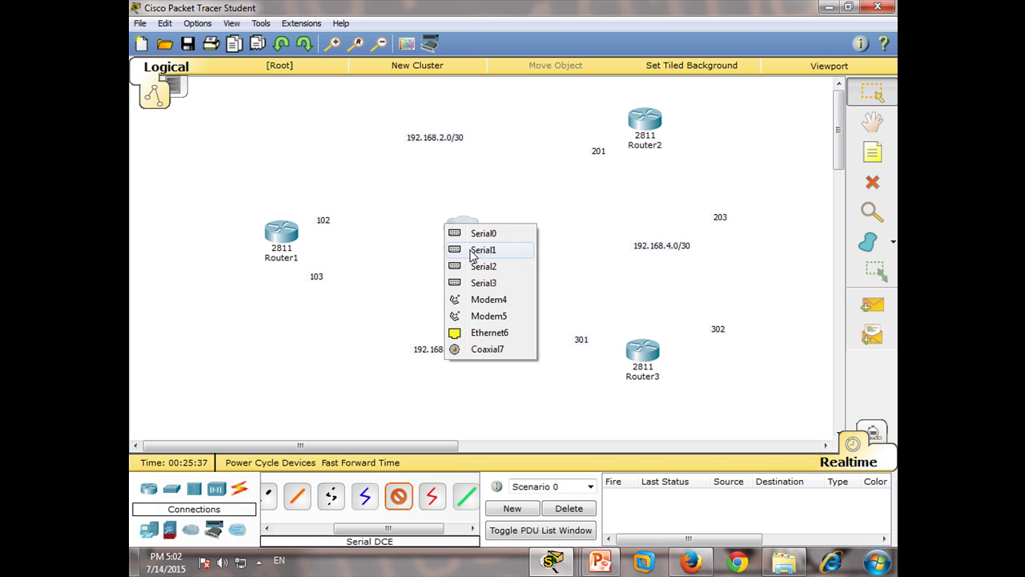
{"action": "left_click", "coordinate": [472, 254]}
{"action": "left_click", "coordinate": [300, 234]}
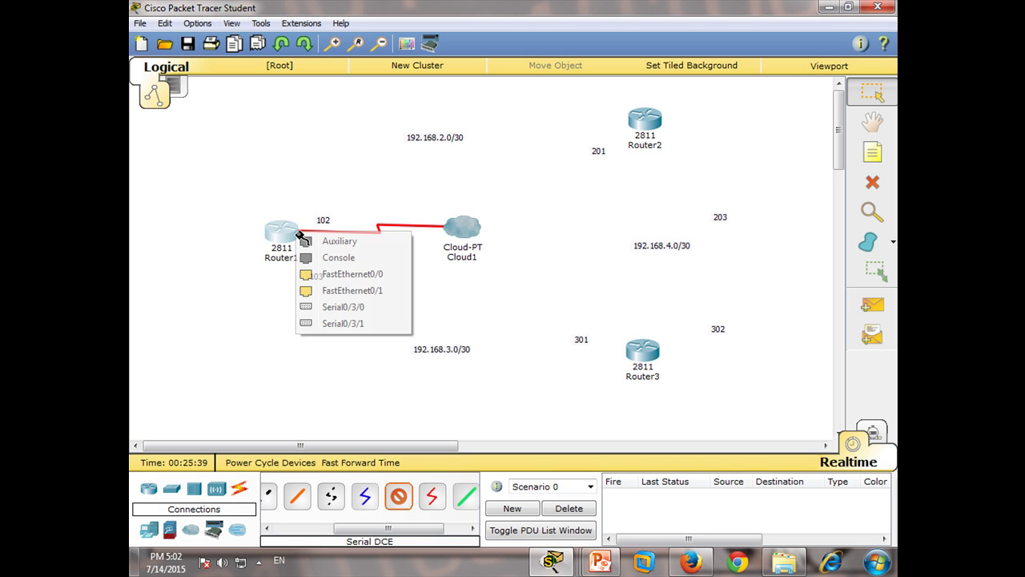
{"action": "left_click", "coordinate": [375, 309]}
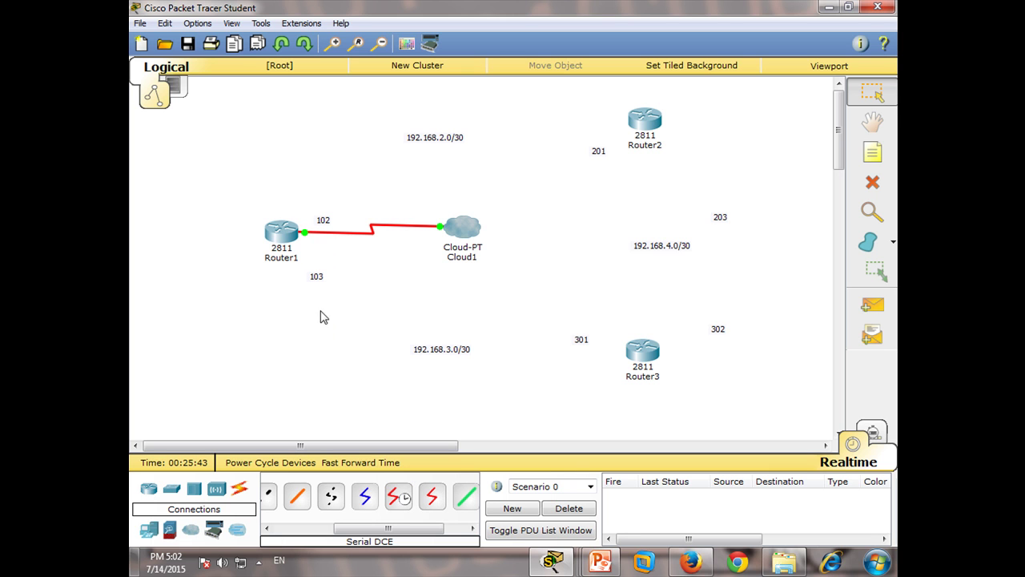
- Connect Cloud1's Serial2 port to Router2's Serial0/3/0 port with a Serial DCE cable
{"action": "left_click", "coordinate": [404, 506]}
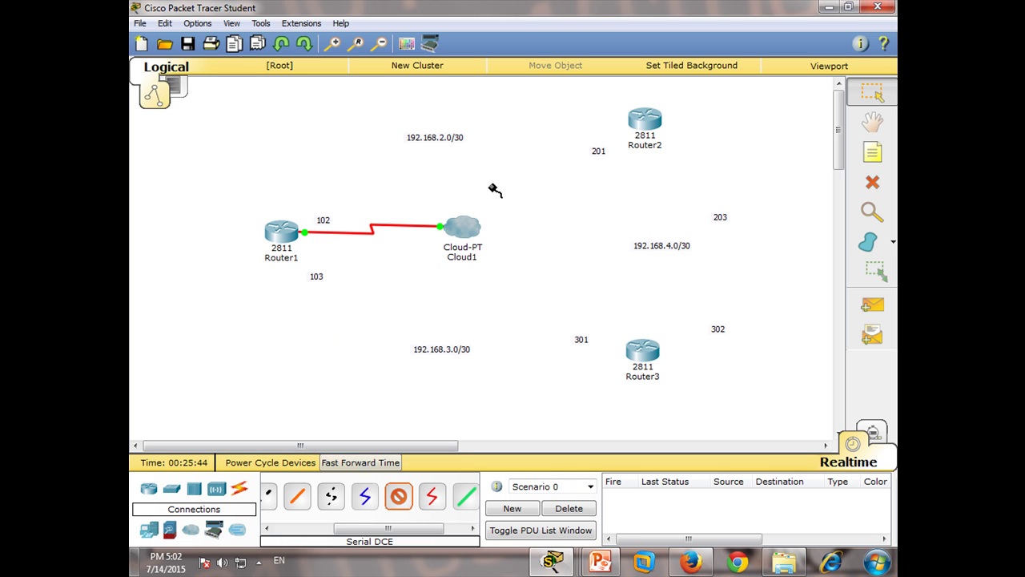
{"action": "left_click", "coordinate": [471, 231]}
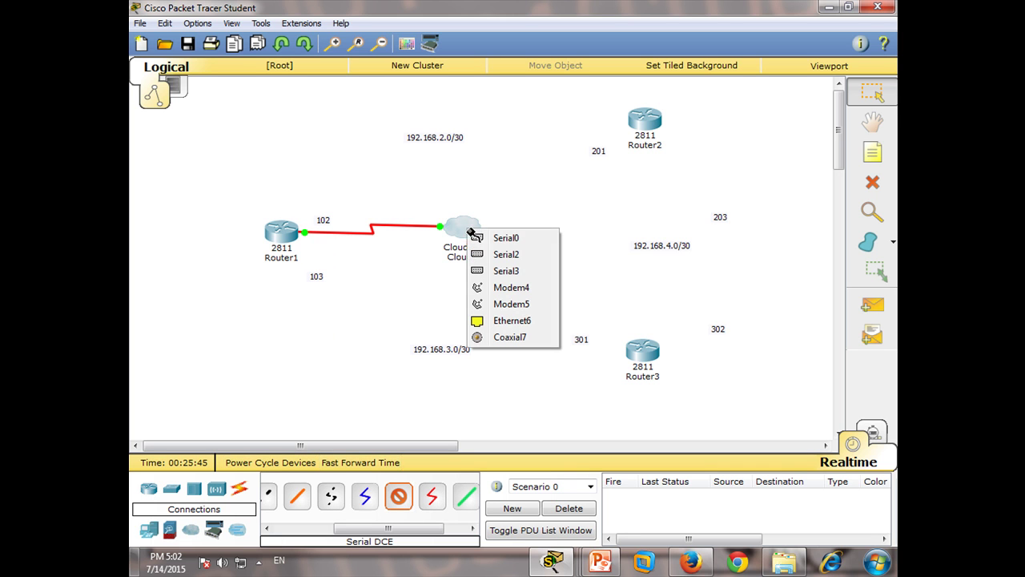
{"action": "left_click", "coordinate": [515, 255]}
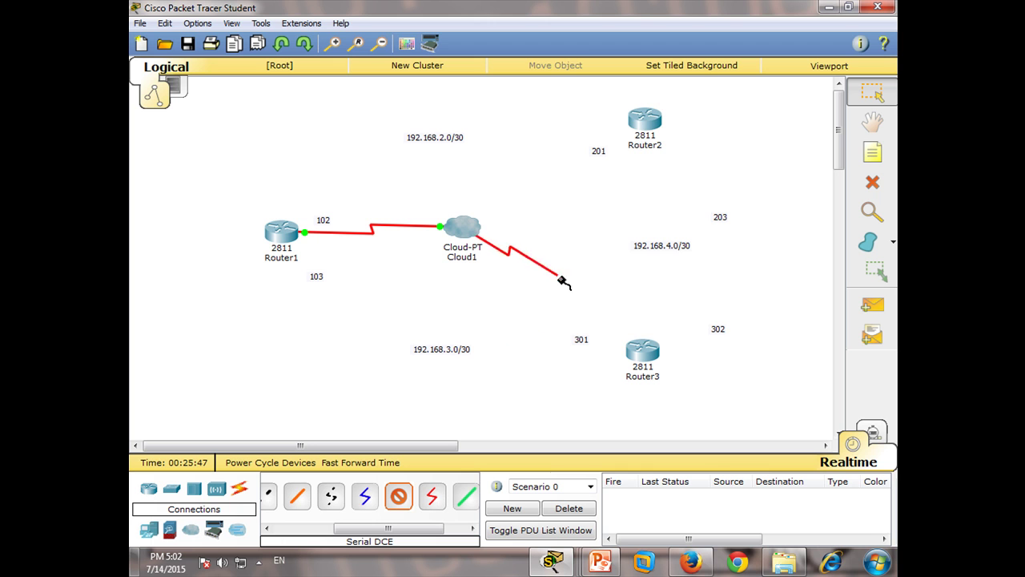
{"action": "left_click", "coordinate": [642, 121]}
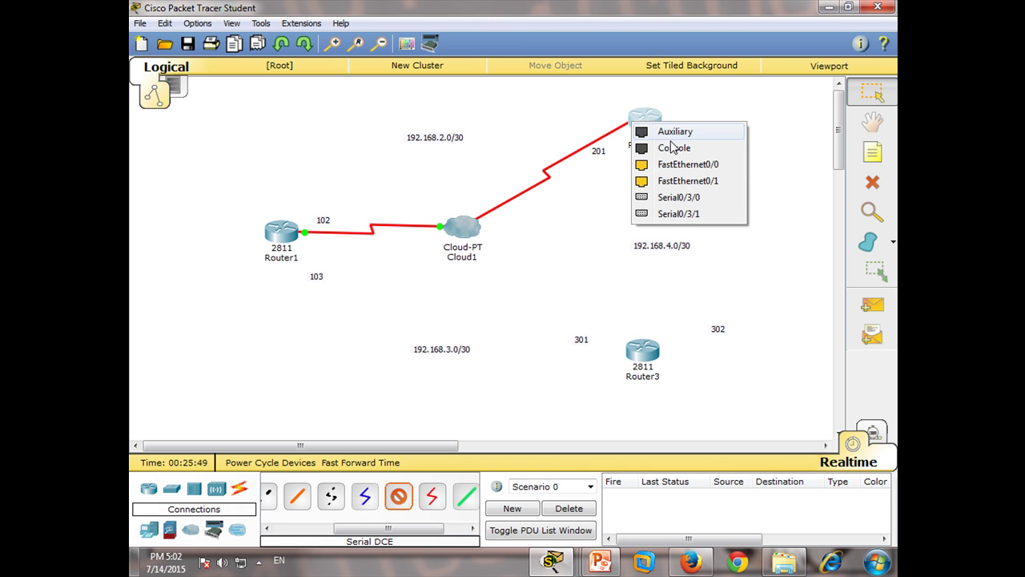
{"action": "left_click", "coordinate": [705, 196]}
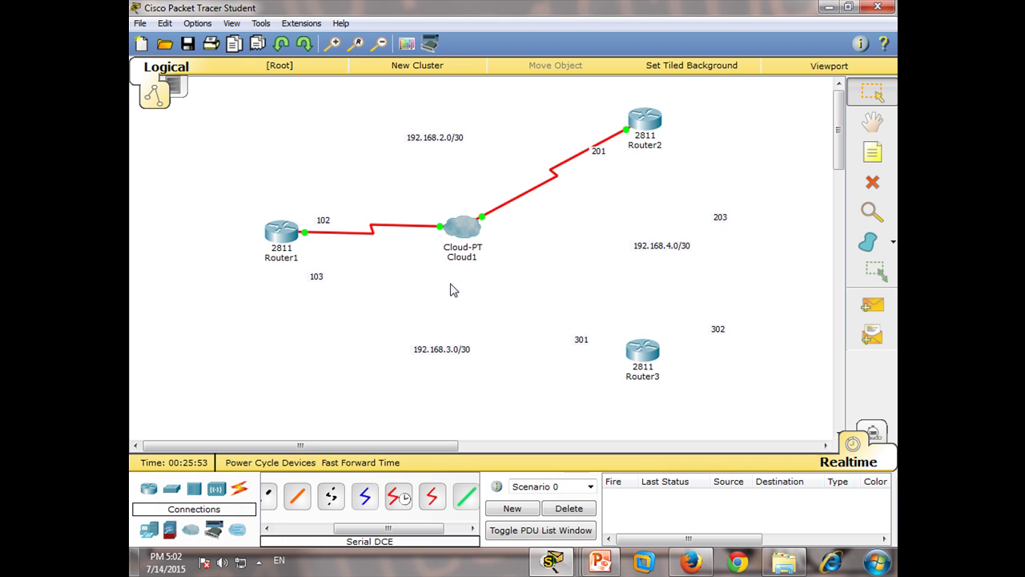
- Connect Cloud1's Serial3 port to Router3's Serial0/3/0 port with a Serial DCE cable
{"action": "left_click", "coordinate": [384, 508]}
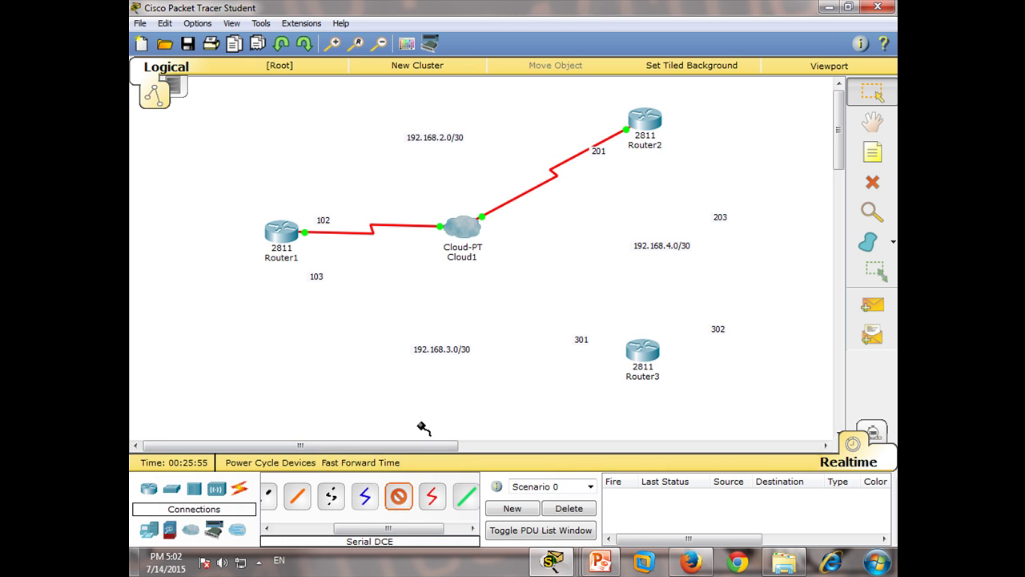
{"action": "left_click", "coordinate": [472, 231]}
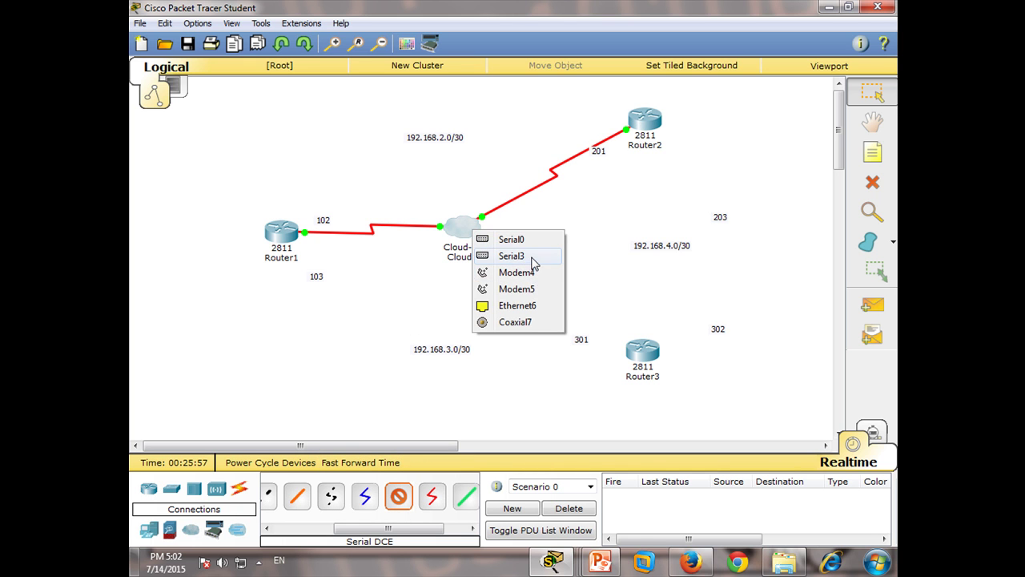
{"action": "left_click", "coordinate": [513, 255]}
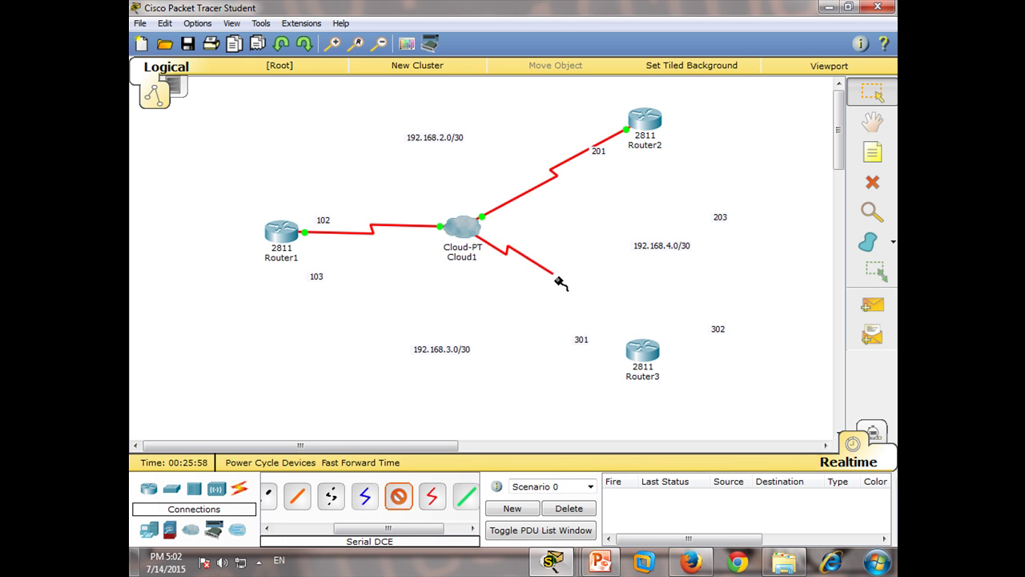
{"action": "left_click", "coordinate": [633, 350]}
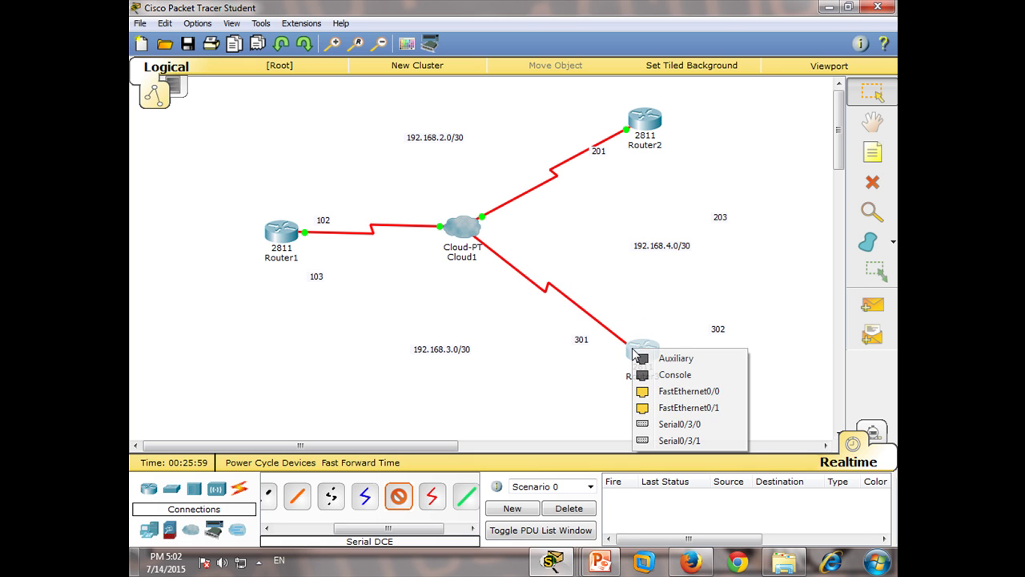
{"action": "left_click", "coordinate": [689, 424]}
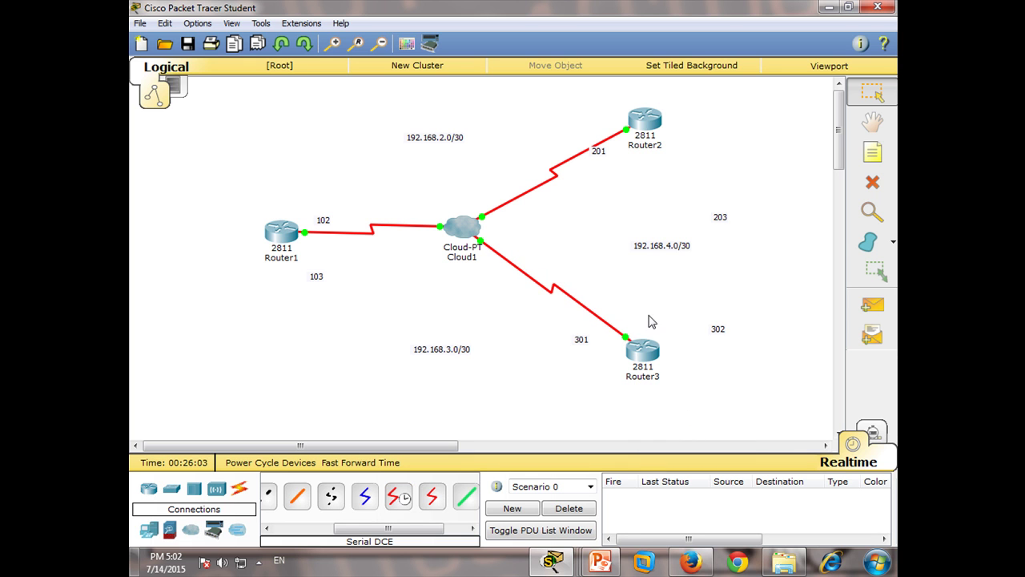
- Move the 301 and 302 labels beside Router3, the 201 and 203 labels beside Router2, and 192.168.4.0/30 slightly toward the cloud
{"action": "left_click_drag", "start_coordinate": [587, 346], "coordinate": [613, 347]}
{"action": "left_click_drag", "start_coordinate": [716, 334], "coordinate": [636, 325]}
{"action": "left_click", "coordinate": [658, 248]}
{"action": "left_click_drag", "start_coordinate": [675, 254], "coordinate": [666, 261]}
{"action": "left_click_drag", "start_coordinate": [725, 220], "coordinate": [607, 120]}
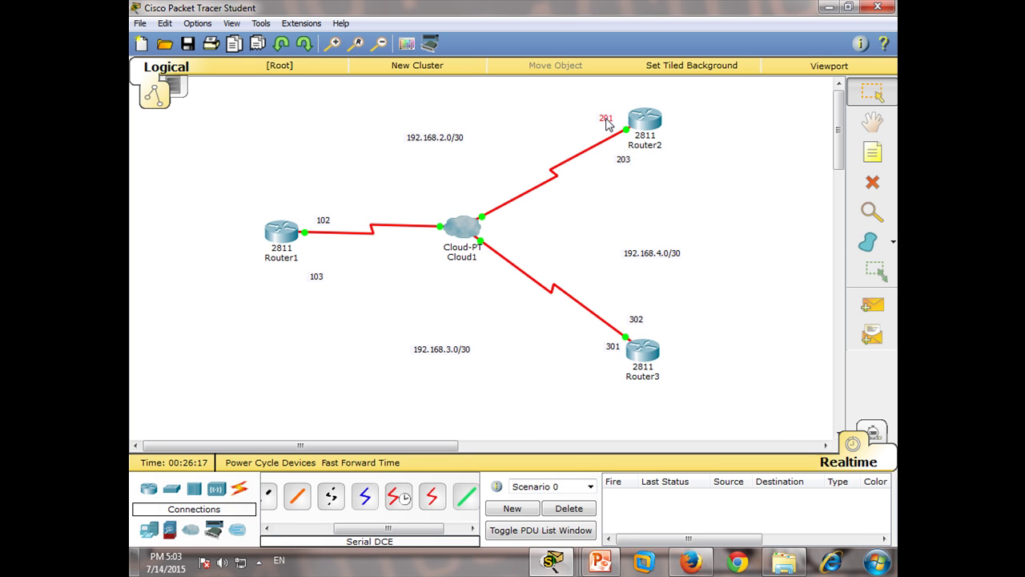
- Move the 102 and 103 labels beside Router1's link and adjust the positions of the 192.168.2.0/30 and 192.168.3.0/30 labels
{"action": "left_click_drag", "start_coordinate": [452, 140], "coordinate": [468, 150]}
{"action": "left_click", "coordinate": [314, 280]}
{"action": "left_click_drag", "start_coordinate": [315, 287], "coordinate": [319, 247]}
{"action": "left_click", "coordinate": [319, 223]}
{"action": "mouse_move", "coordinate": [442, 349]}
{"action": "left_mouse_down"}
{"action": "mouse_move", "coordinate": [417, 339]}
{"action": "mouse_move", "coordinate": [451, 350]}
{"action": "left_mouse_up"}
{"action": "left_click", "coordinate": [761, 246]}
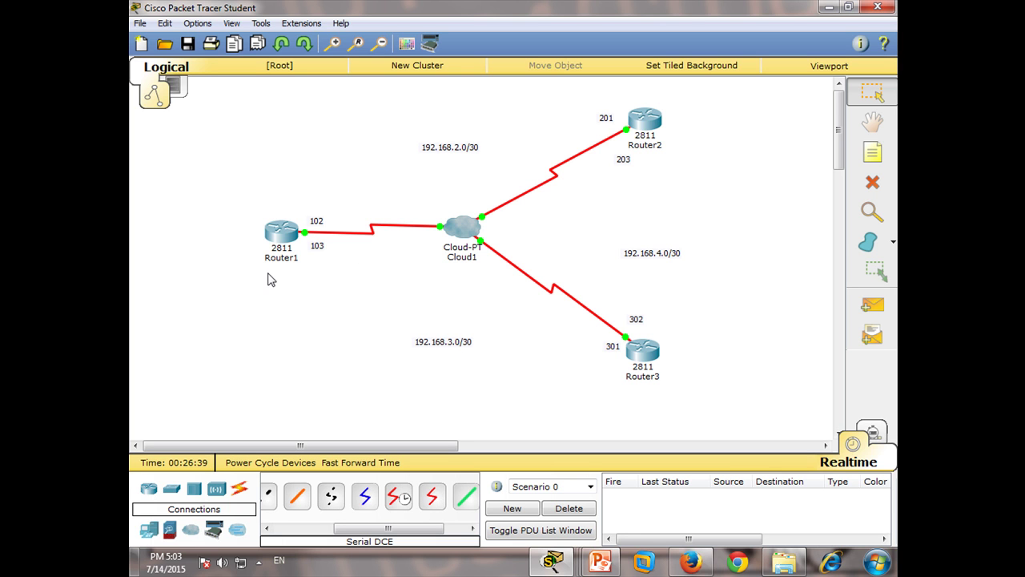
- Ping 192.168.2.2 from Router1's command line, then close the Router1 window
{"action": "left_click", "coordinate": [288, 236]}
{"action": "left_click_drag", "start_coordinate": [486, 98], "coordinate": [425, 84]}
{"action": "key", "text": "Return"}
{"action": "key", "text": "Return"}
{"action": "key", "text": "Return"}
{"action": "key", "text": "Return"}
{"action": "key", "text": "Return"}
{"action": "key", "text": "Return"}
{"action": "key", "text": "Return"}
{"action": "key", "text": "Return"}
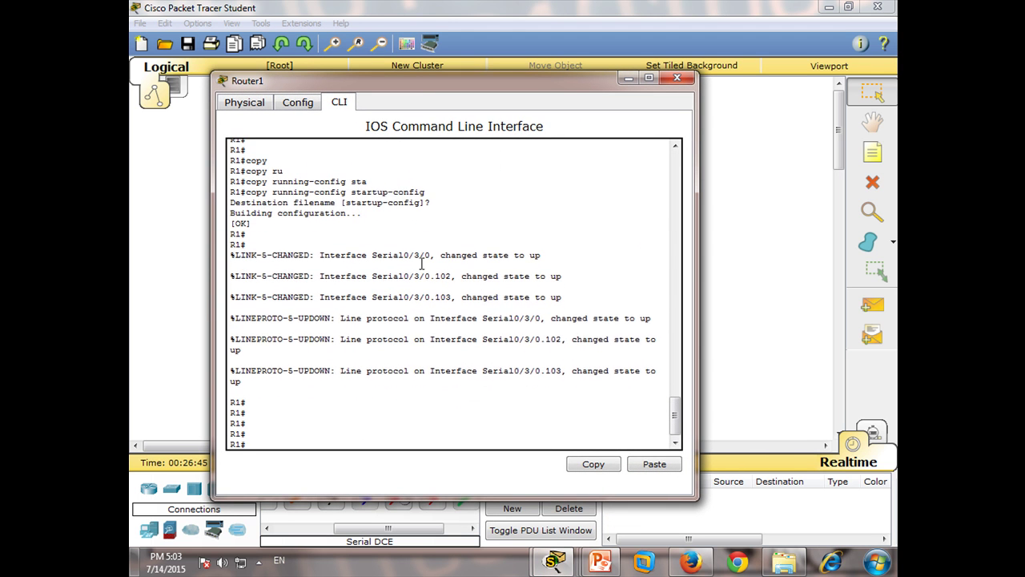
{"action": "key", "text": "Return"}
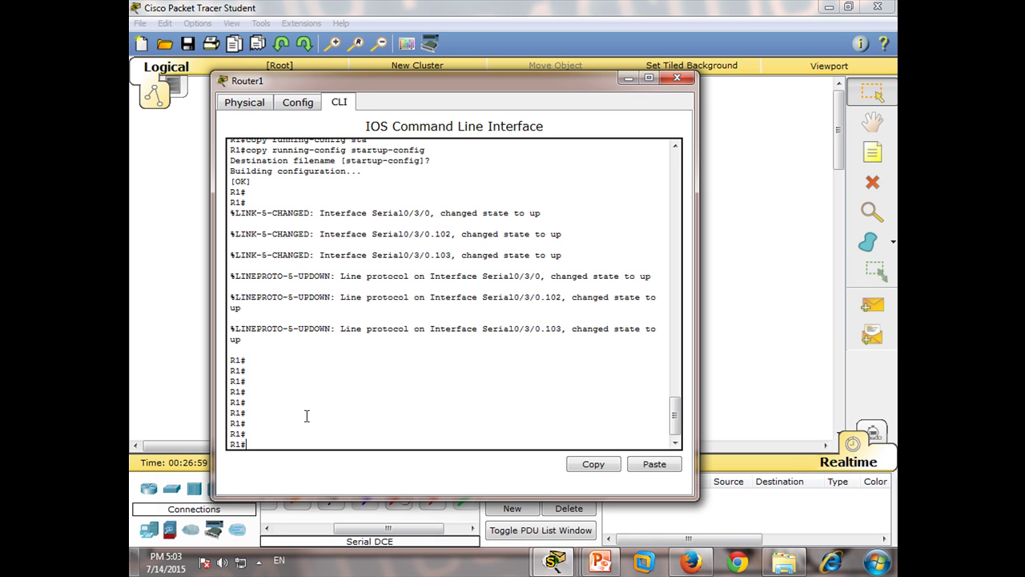
{"action": "type", "text": "ping 192.168.2.2"}
{"action": "key", "text": "Return"}
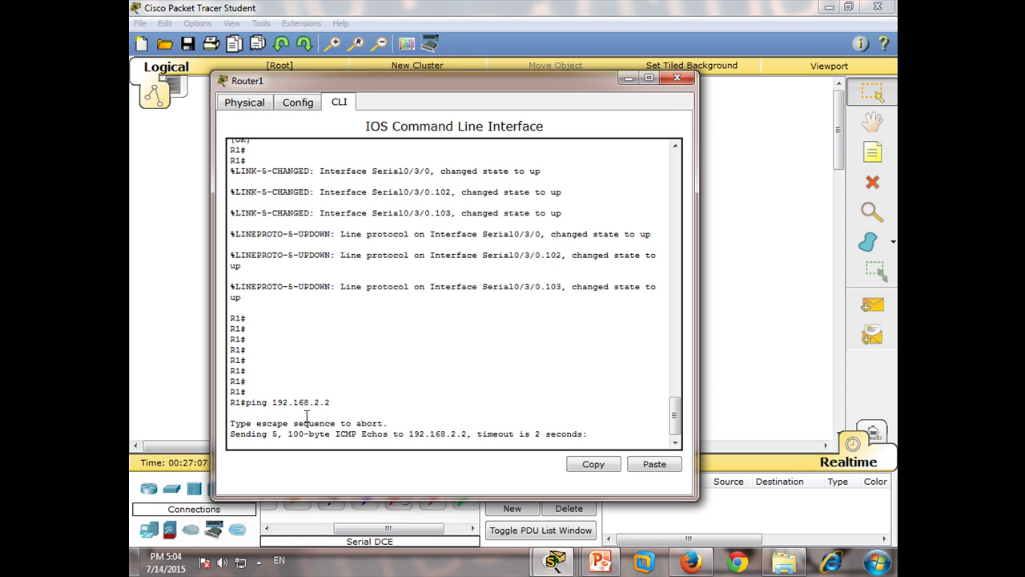
{"action": "left_click_drag", "start_coordinate": [533, 93], "coordinate": [746, 214]}
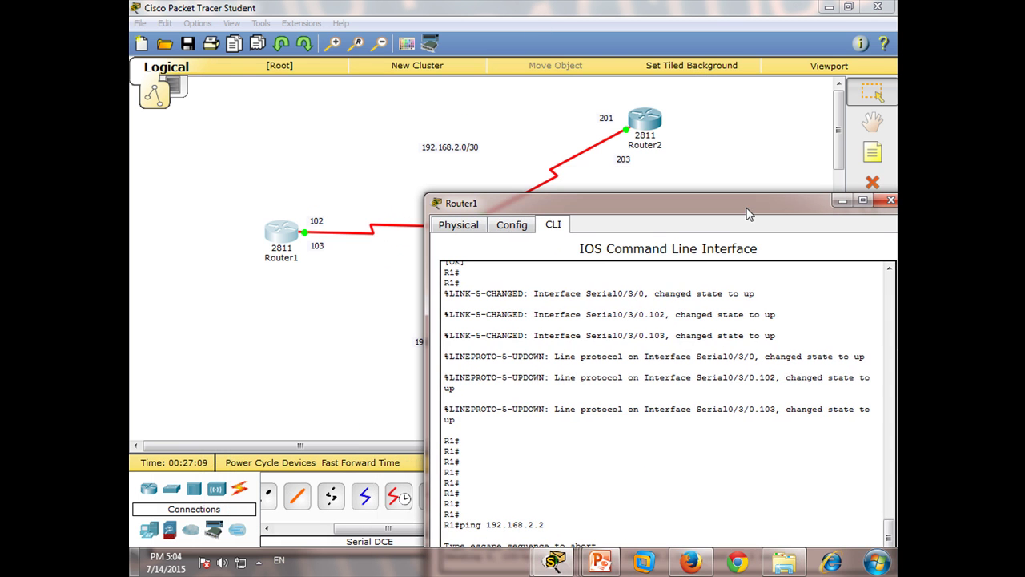
{"action": "left_click_drag", "start_coordinate": [655, 204], "coordinate": [559, 89]}
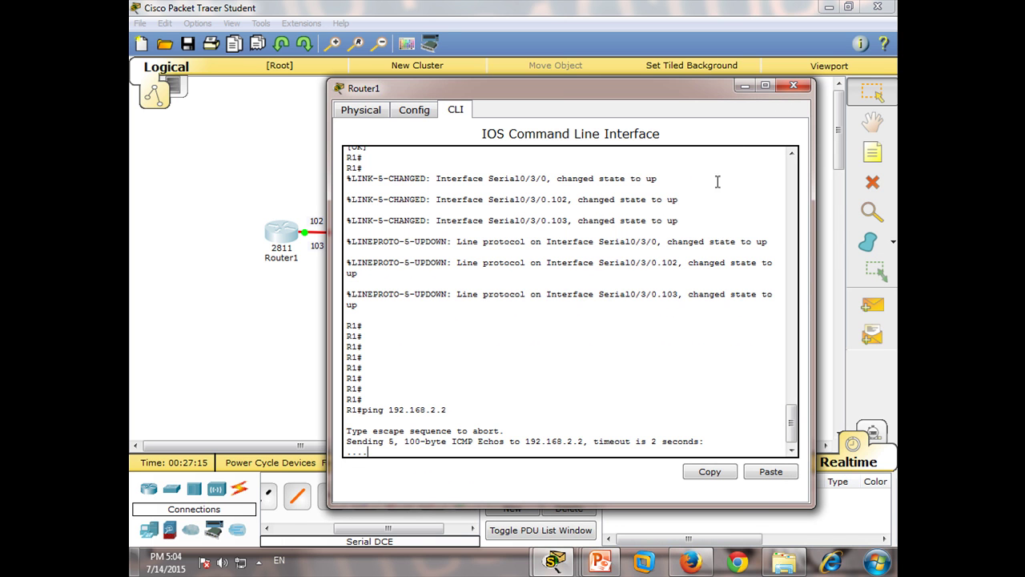
{"action": "left_click", "coordinate": [794, 86]}
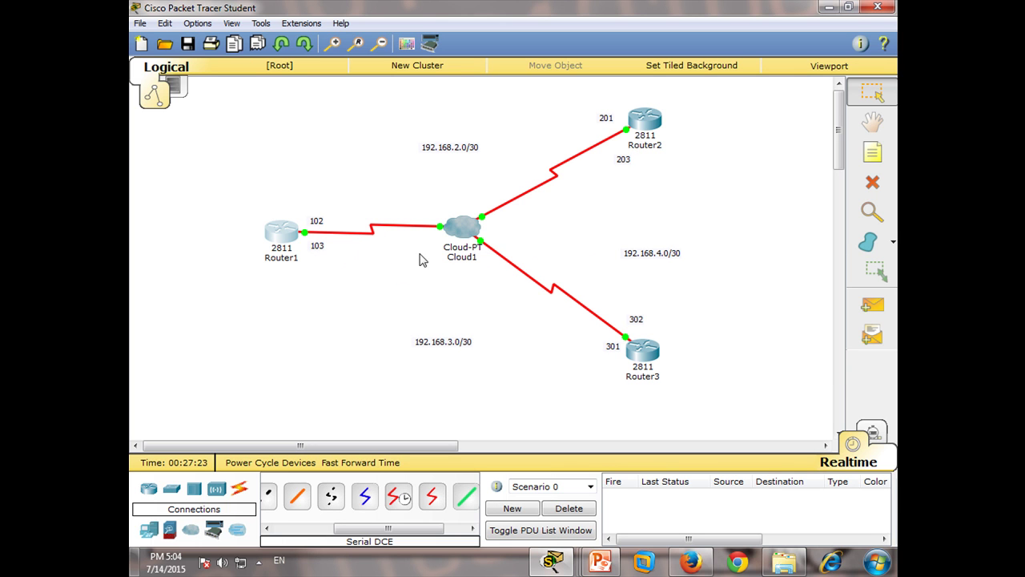
- Rename the cloud device as Frame-Relay
{"action": "left_click", "coordinate": [470, 257]}
{"action": "left_click_drag", "start_coordinate": [471, 259], "coordinate": [370, 257]}
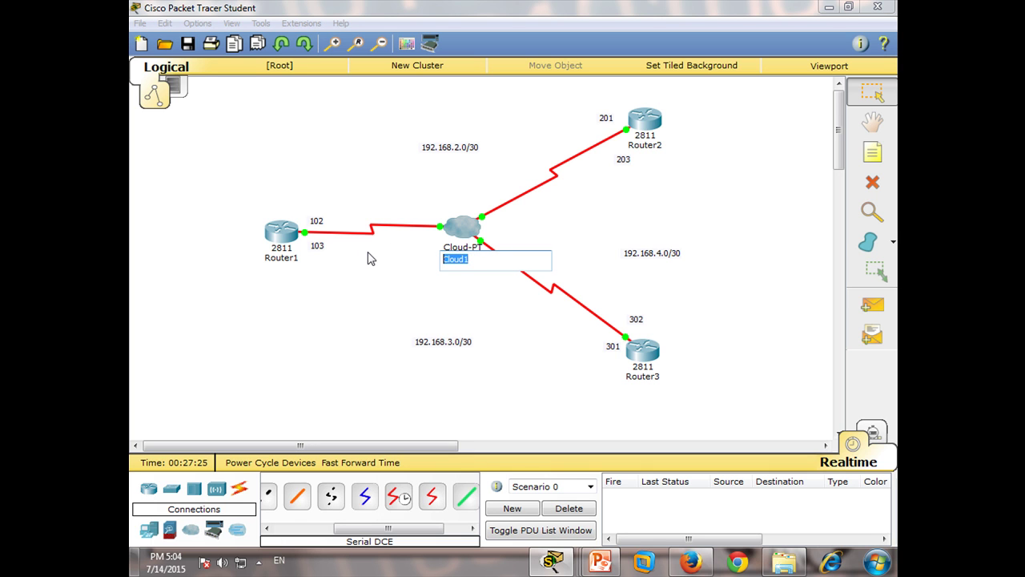
{"action": "type", "text": "Frame-Relay"}
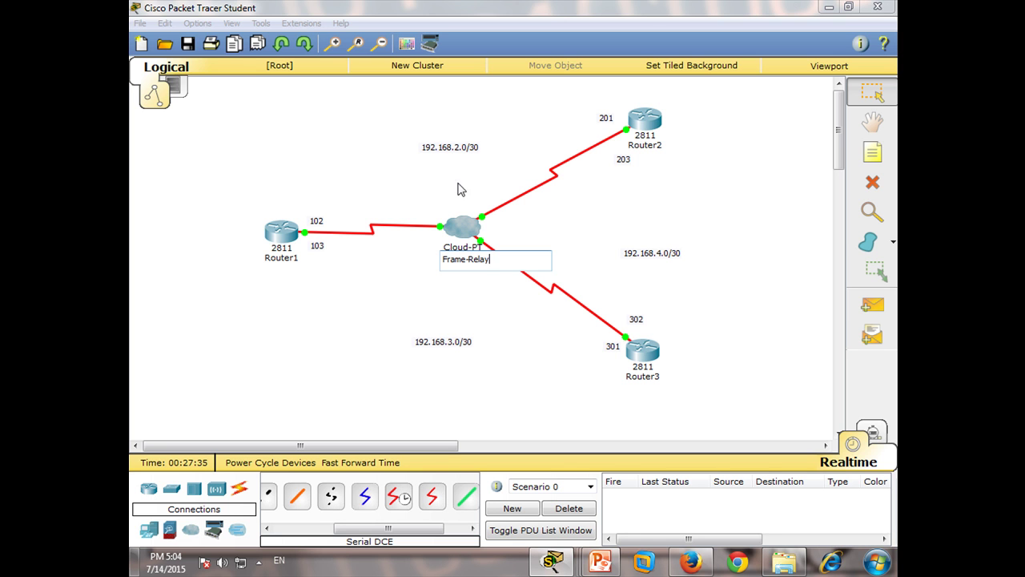
{"action": "left_click", "coordinate": [745, 173]}
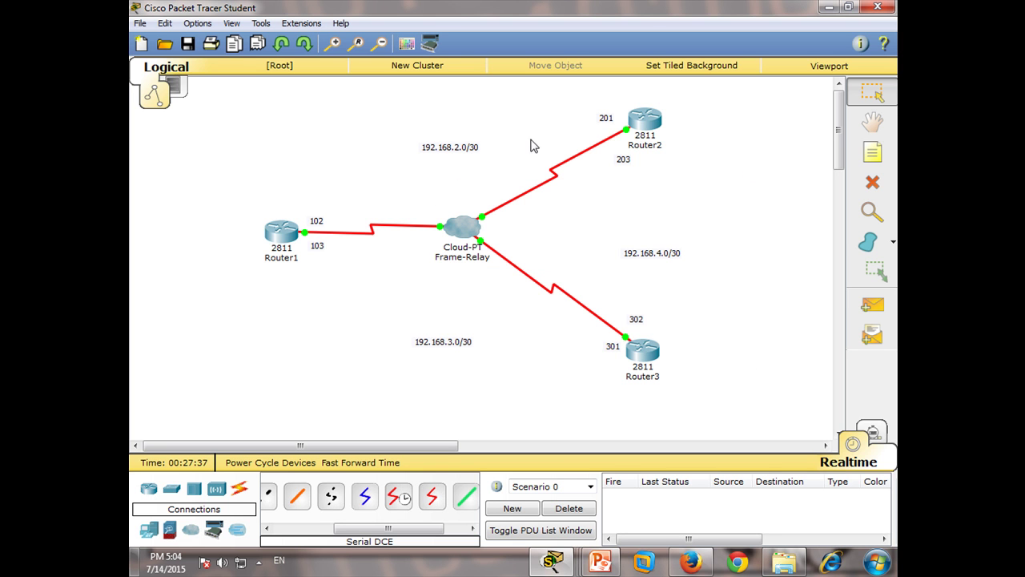
- Open the Frame-Relay cloud's configuration and add DLCI 102 named R1-R2 to its Serial1 interface
{"action": "left_click", "coordinate": [461, 232]}
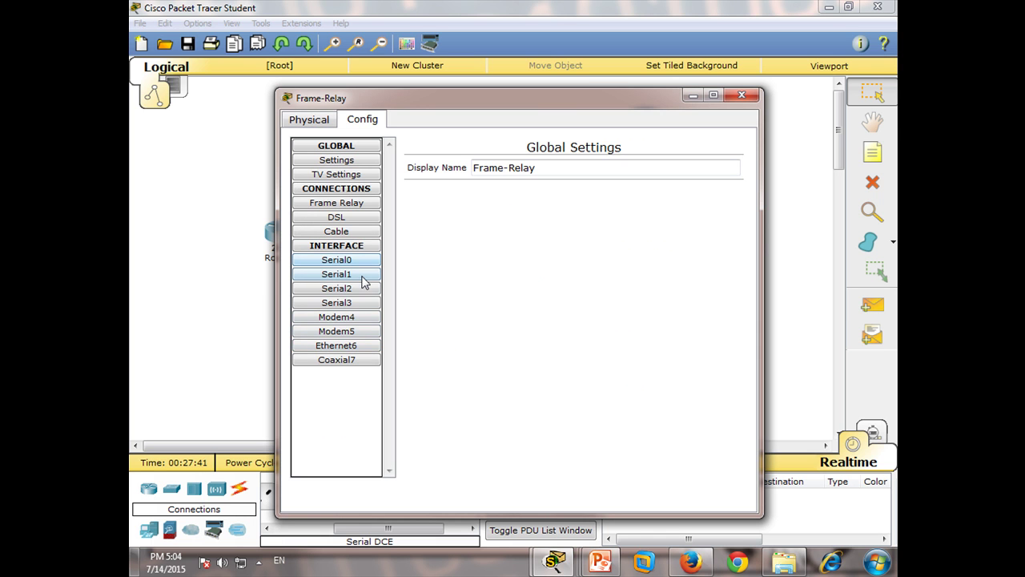
{"action": "left_click_drag", "start_coordinate": [425, 104], "coordinate": [502, 90]}
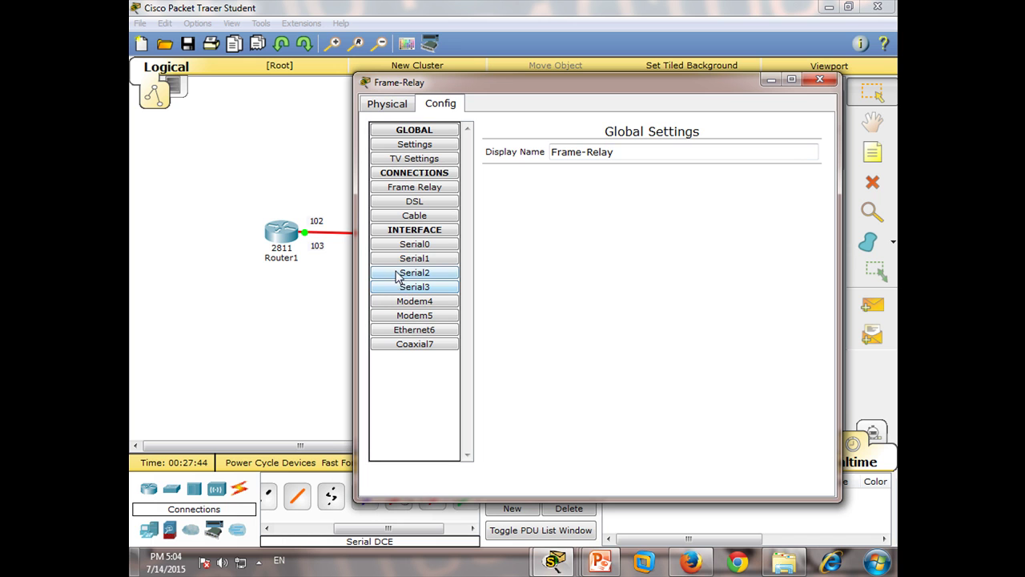
{"action": "left_click", "coordinate": [420, 261]}
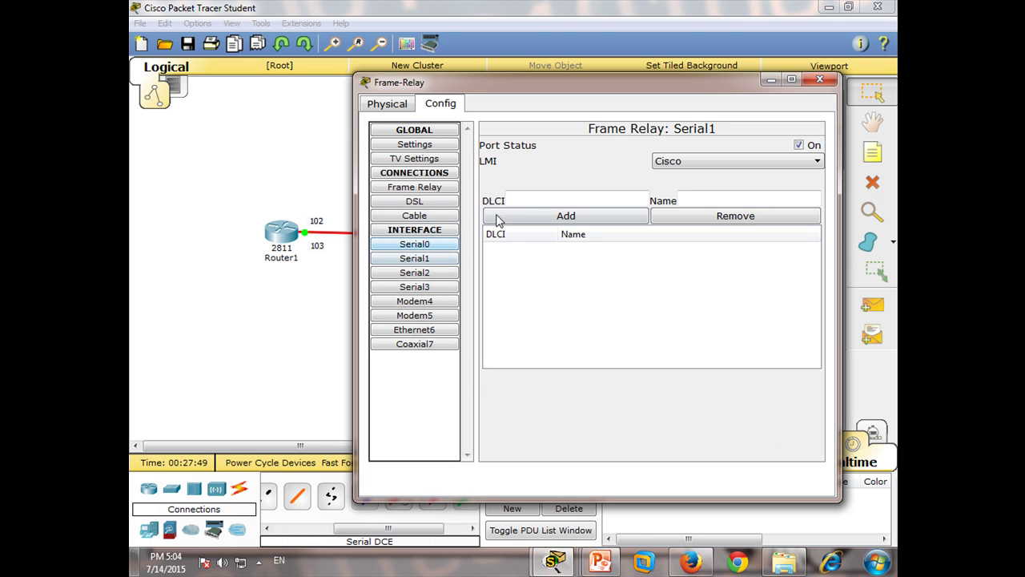
{"action": "left_click", "coordinate": [541, 199]}
{"action": "type", "text": "102"}
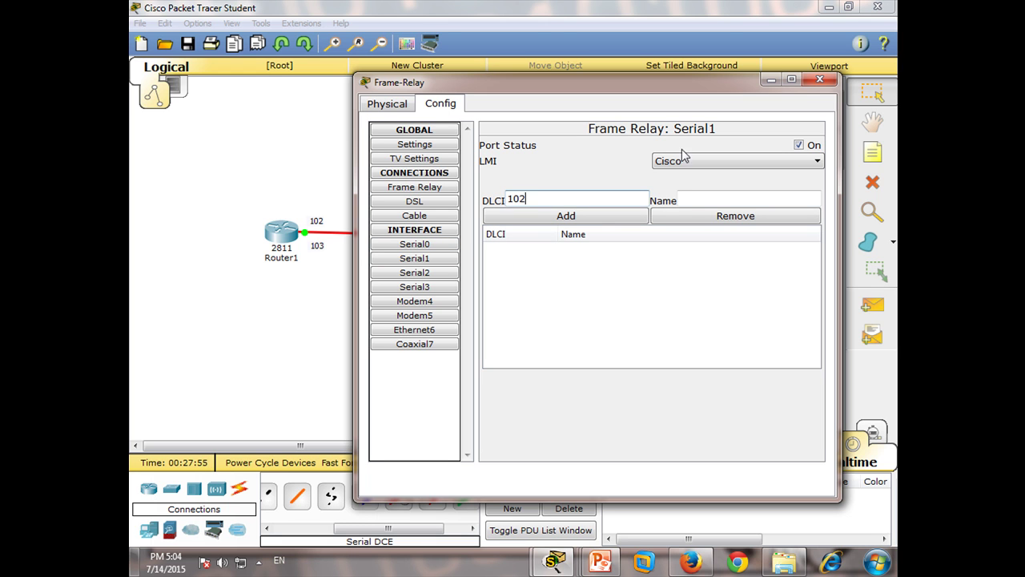
{"action": "left_click", "coordinate": [698, 194]}
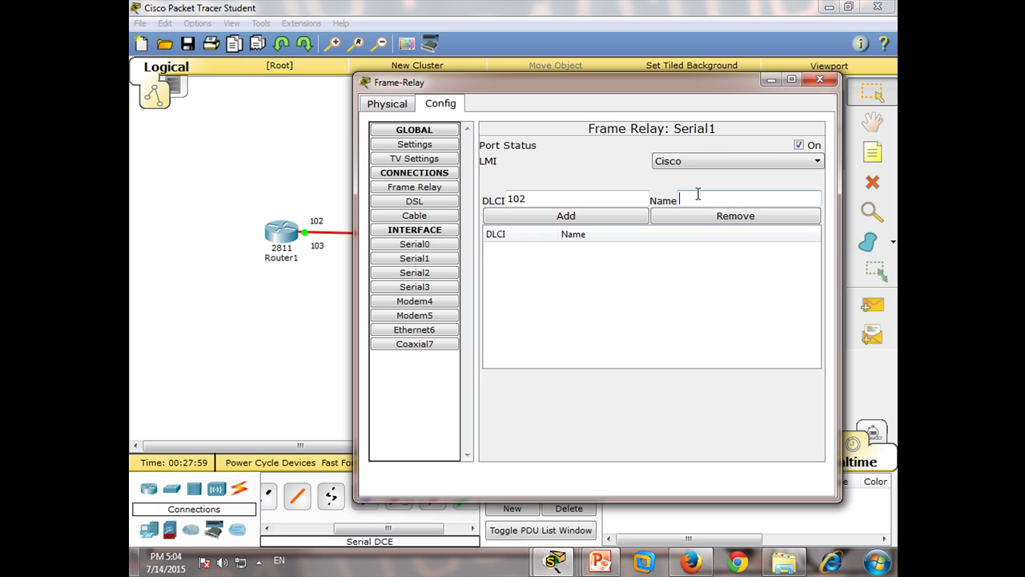
{"action": "type", "text": "R1-"}
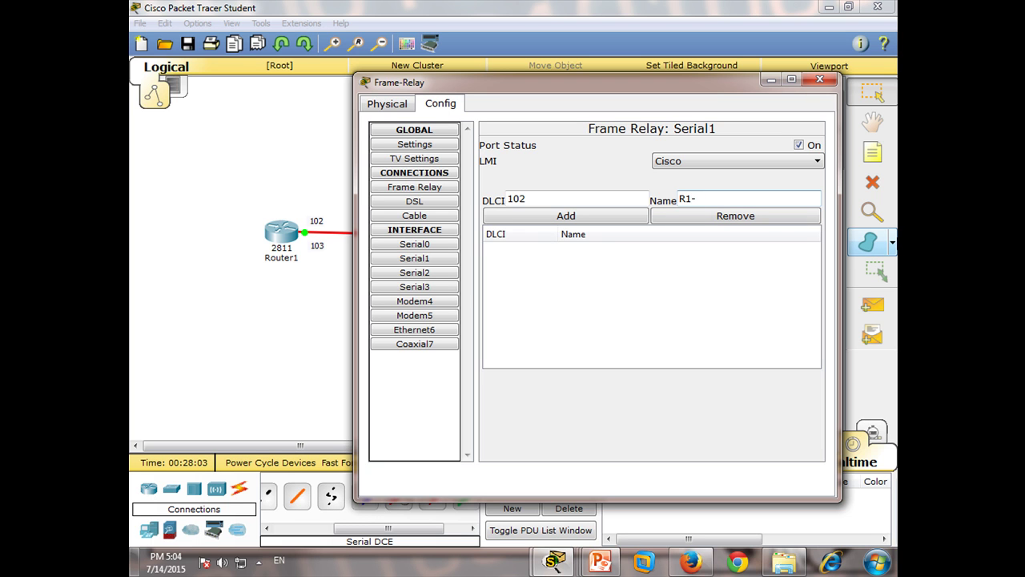
{"action": "type", "text": "R2"}
{"action": "left_click", "coordinate": [541, 216]}
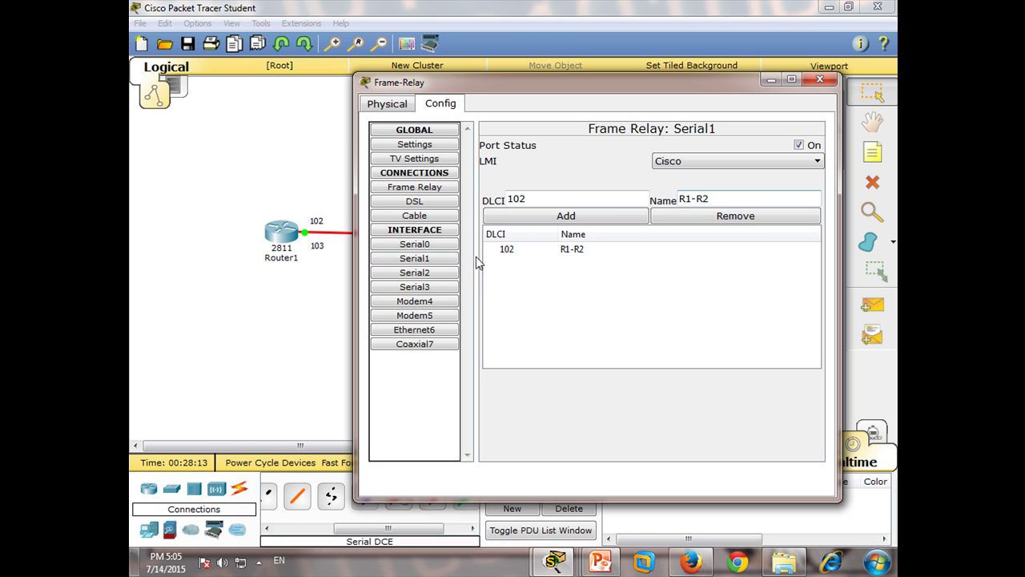
- Add DLCI 103 named R1-R3 to the cloud's Serial1 interface
{"action": "left_click", "coordinate": [558, 203]}
{"action": "left_click_drag", "start_coordinate": [526, 199], "coordinate": [520, 200]}
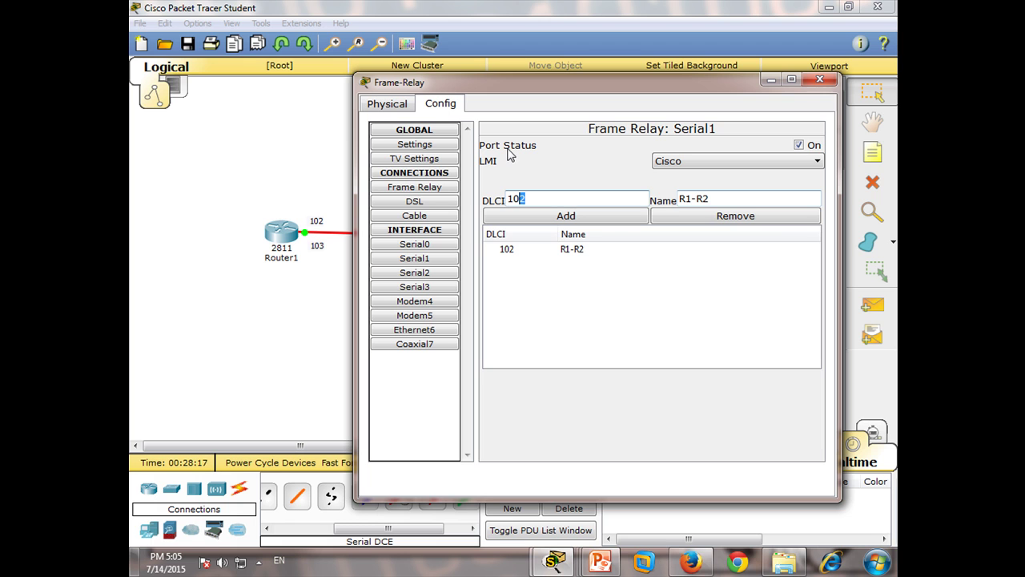
{"action": "type", "text": "3"}
{"action": "left_click", "coordinate": [725, 199]}
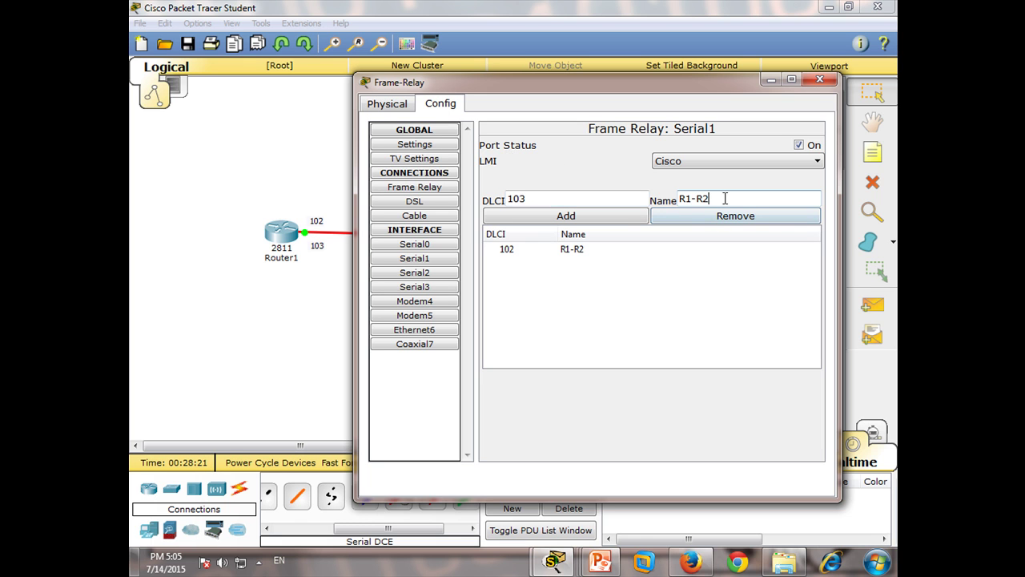
{"action": "key", "text": "BackSpace"}
{"action": "type", "text": "3"}
{"action": "left_click", "coordinate": [561, 221]}
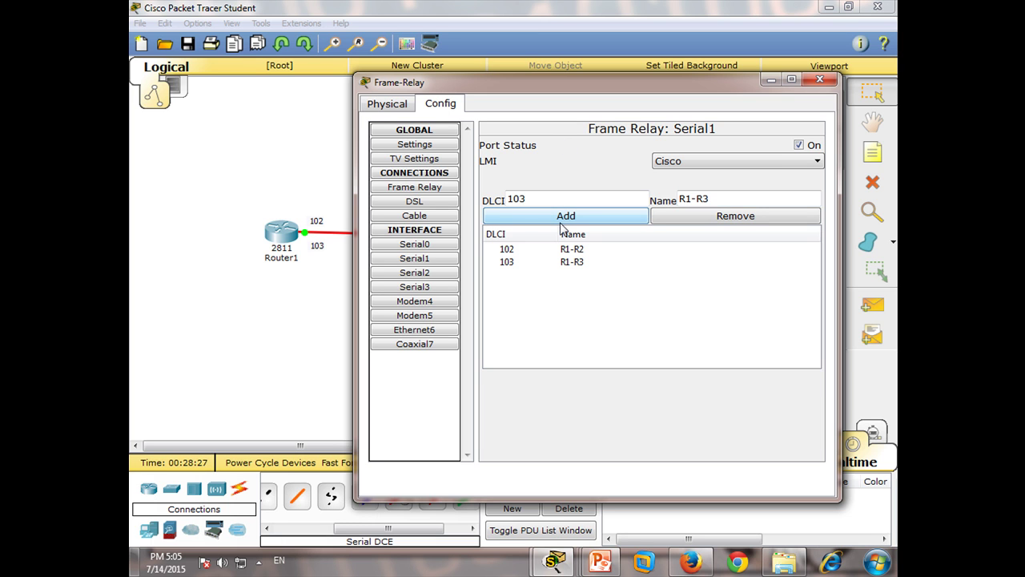
- Add DLCI 201 named R2-R1 to the cloud's Serial2 interface
{"action": "left_click", "coordinate": [440, 273]}
{"action": "left_click", "coordinate": [540, 205]}
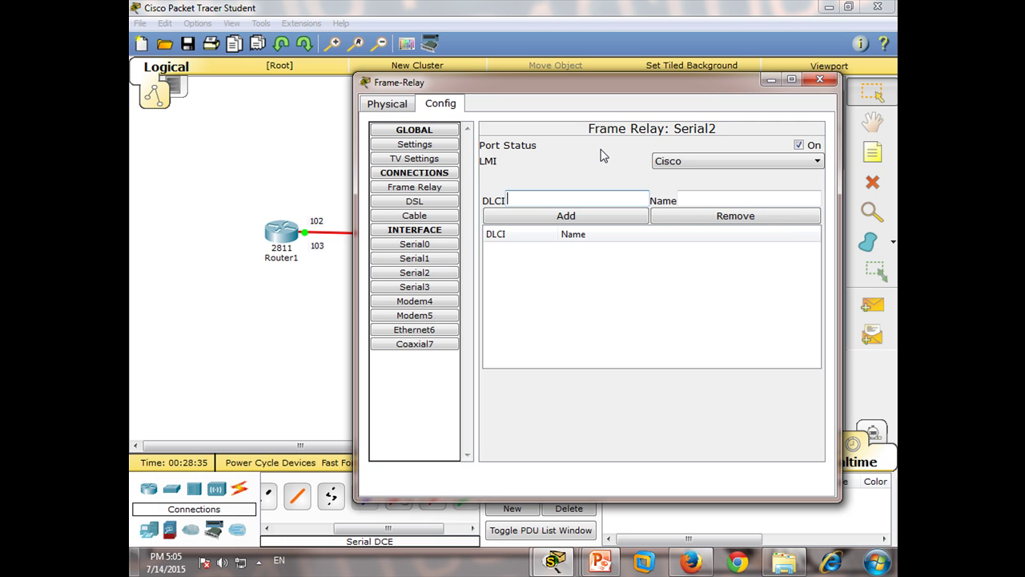
{"action": "type", "text": "201"}
{"action": "left_click", "coordinate": [729, 200]}
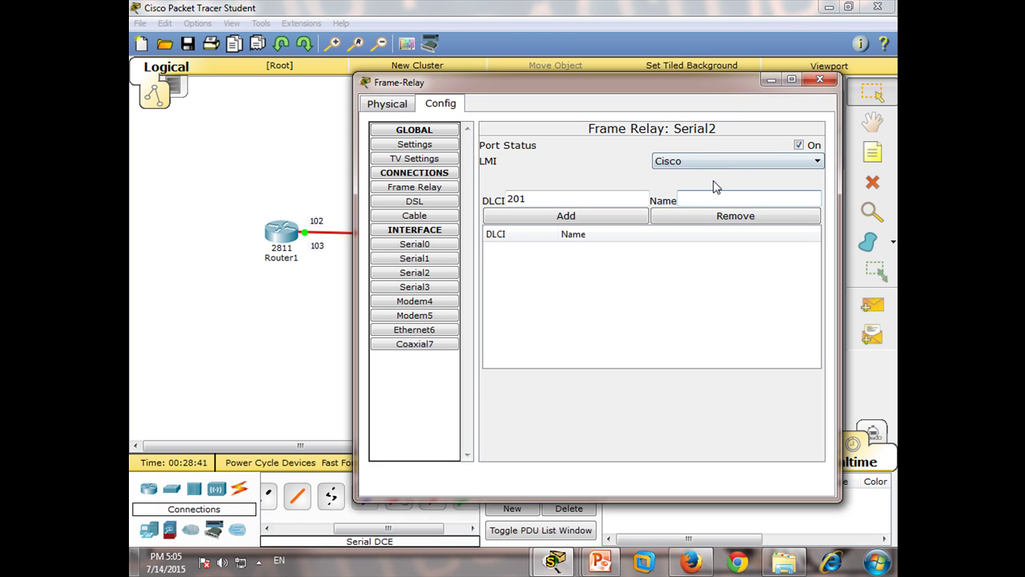
{"action": "type", "text": "R2-R1"}
{"action": "left_click", "coordinate": [551, 221]}
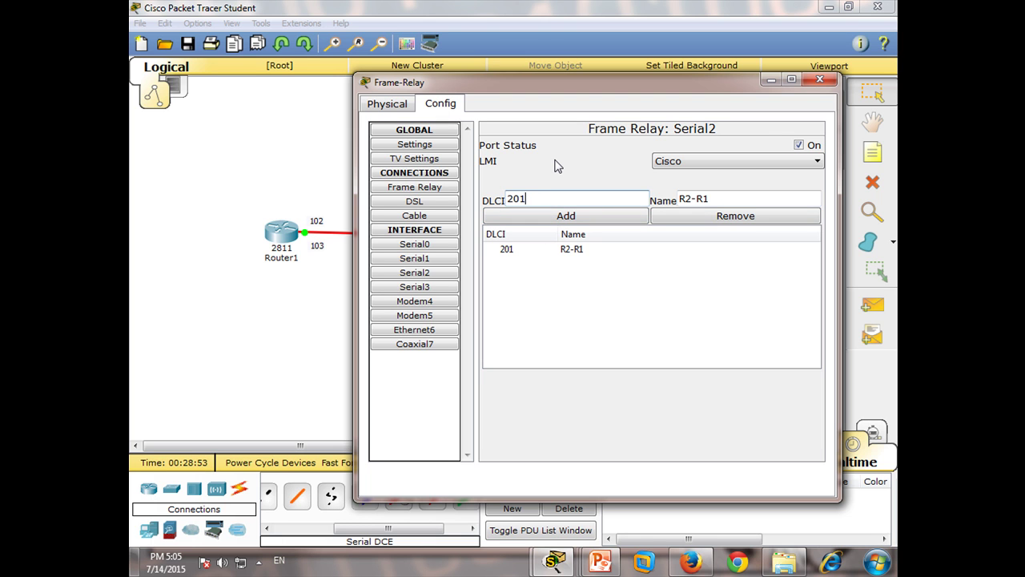
- Add DLCI 203 named R2-R3 to the cloud's Serial2 interface
{"action": "key", "text": "BackSpace"}
{"action": "type", "text": "3"}
{"action": "left_click_drag", "start_coordinate": [614, 88], "coordinate": [584, 120]}
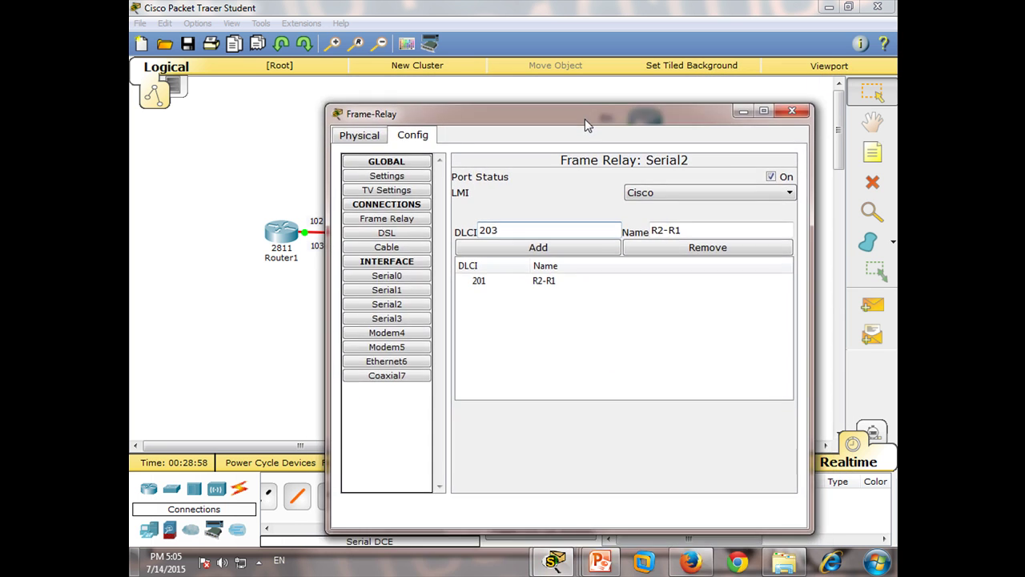
{"action": "left_click", "coordinate": [682, 231]}
{"action": "key", "text": "BackSpace"}
{"action": "type", "text": "3"}
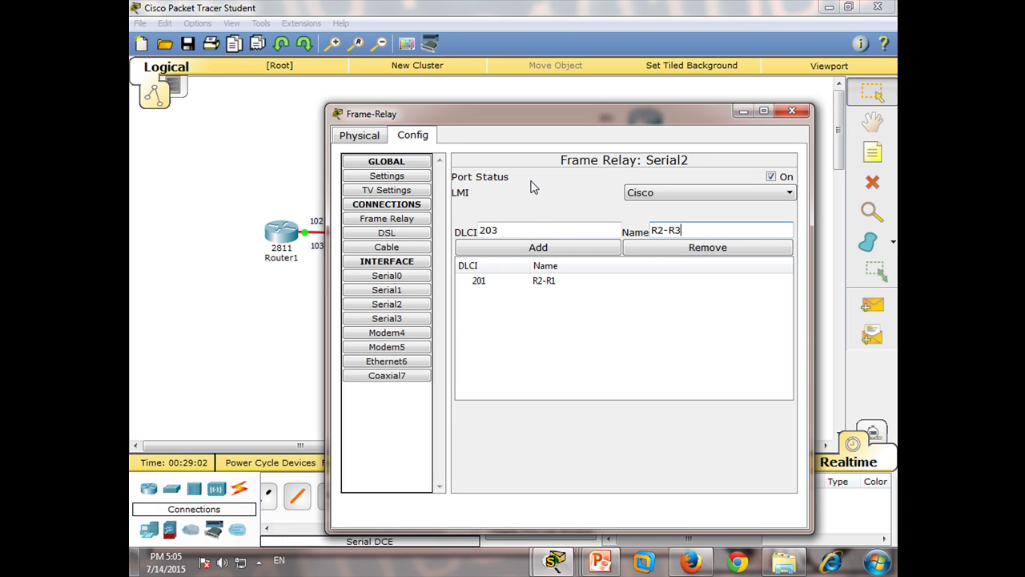
{"action": "left_click", "coordinate": [533, 250]}
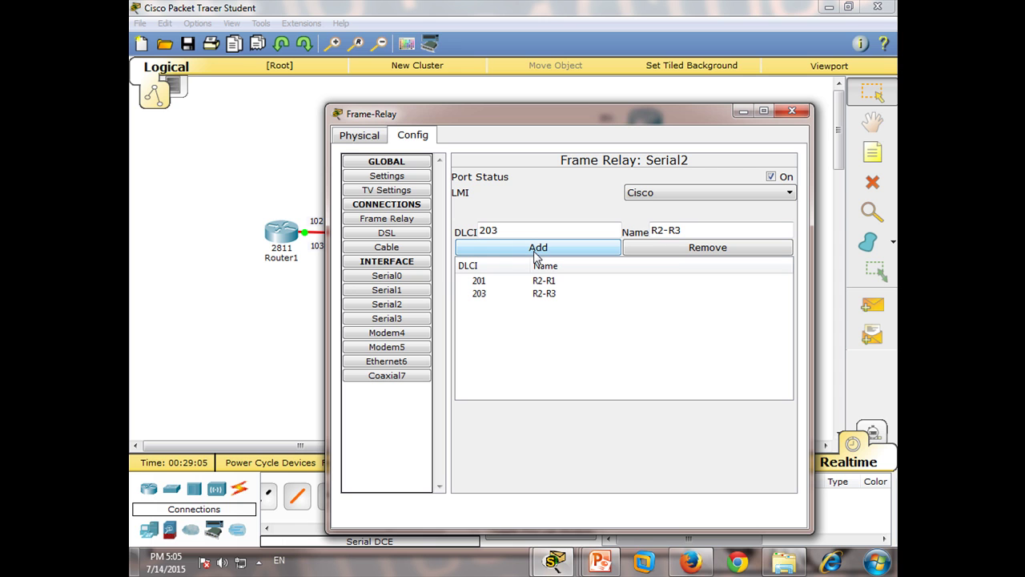
- Add DLCI 301 named R3-R1 to the cloud's Serial3 interface
{"action": "left_click", "coordinate": [399, 320]}
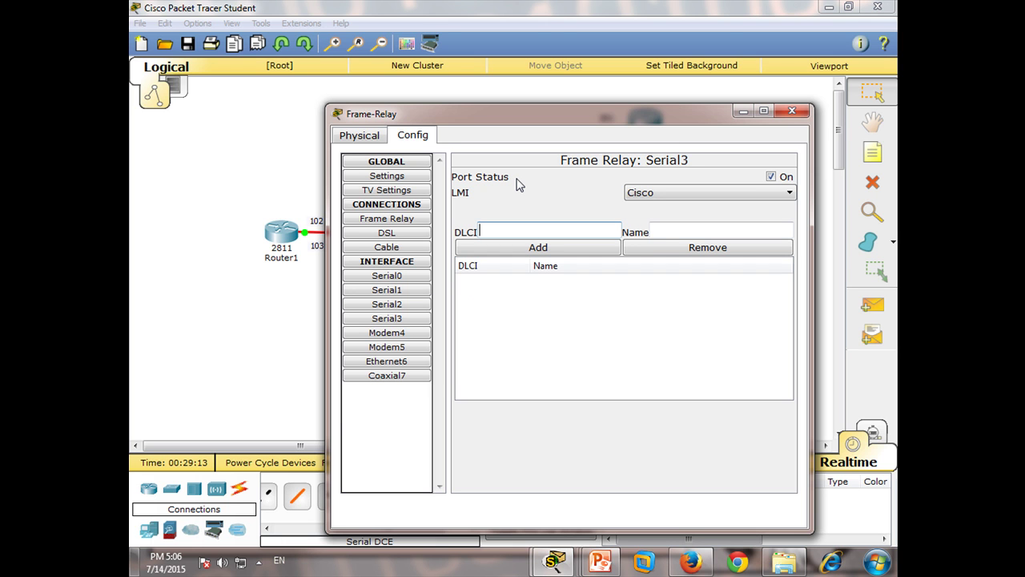
{"action": "type", "text": "301"}
{"action": "left_click", "coordinate": [720, 225]}
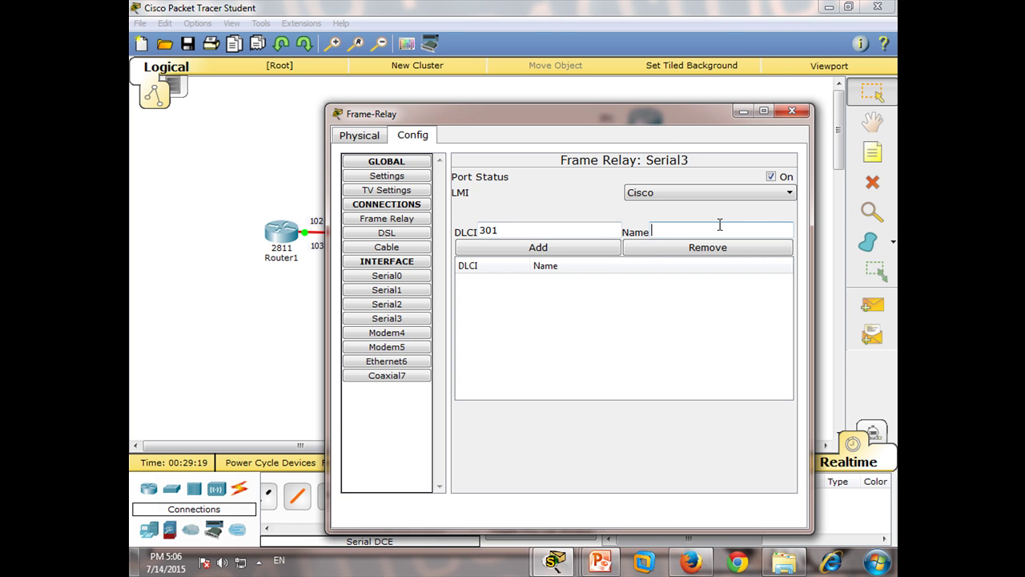
{"action": "type", "text": "3-R1"}
{"action": "left_click", "coordinate": [577, 253]}
- Add DLCI 302 named R3-R2 to the cloud's Serial3 interface
{"action": "left_click", "coordinate": [552, 232]}
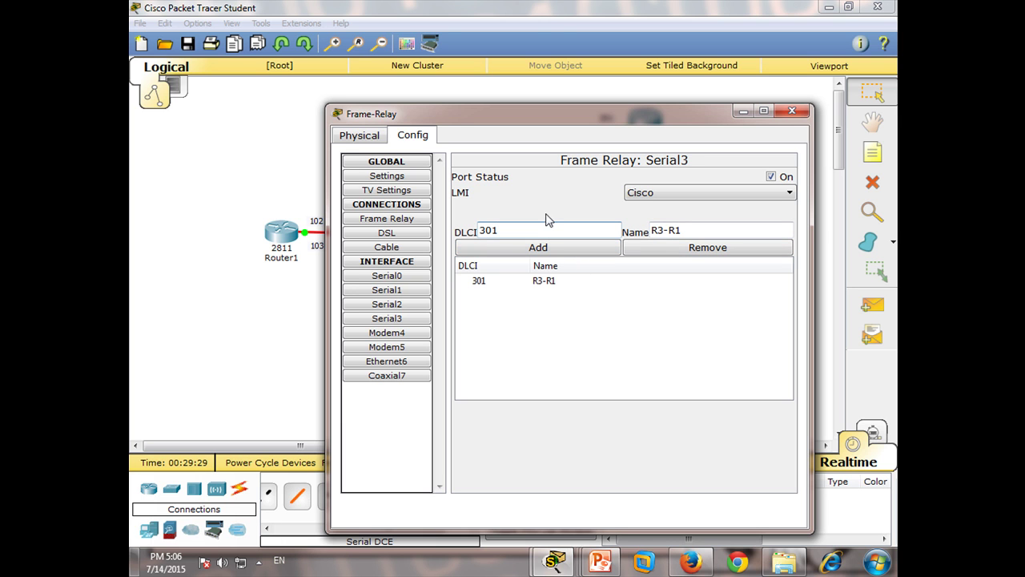
{"action": "key", "text": "BackSpace"}
{"action": "type", "text": "2"}
{"action": "left_click", "coordinate": [730, 233]}
{"action": "key", "text": "BackSpace"}
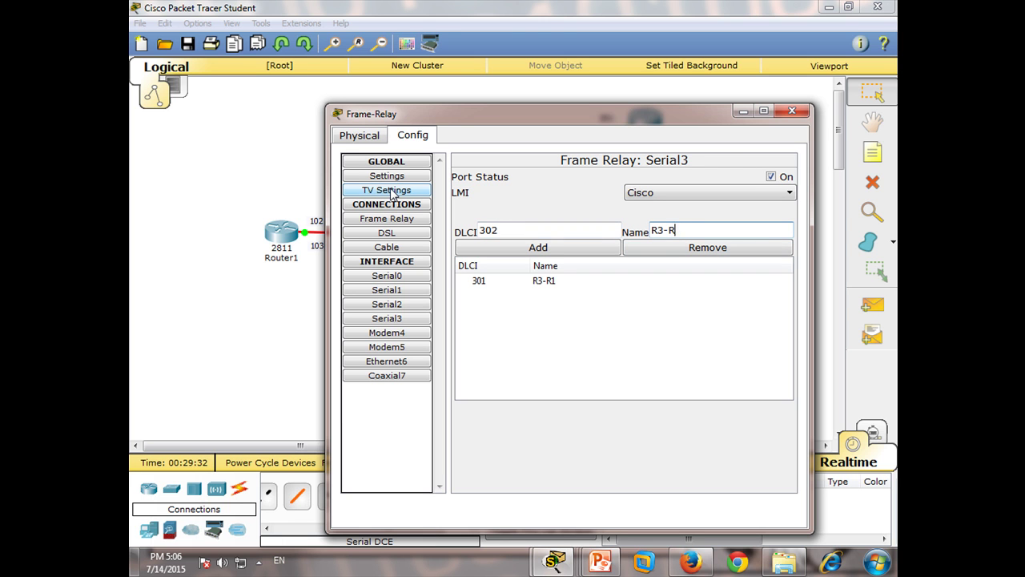
{"action": "type", "text": "2"}
{"action": "left_click", "coordinate": [560, 252]}
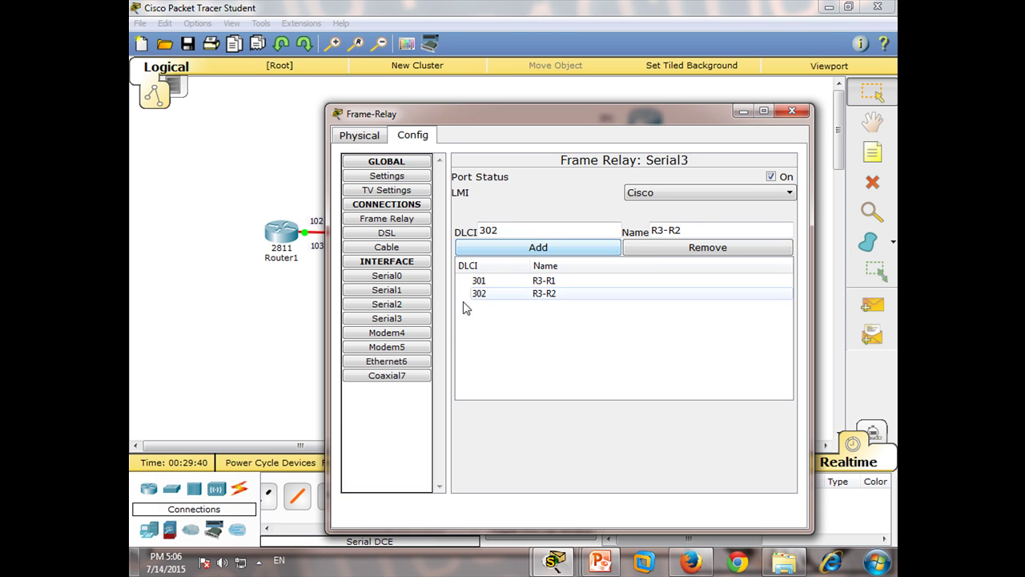
- Check the serial interfaces' DLCI lists and add a Frame Relay connection from Serial1 sublink R1-R2 to Serial2 sublink R2-R1
{"action": "left_click", "coordinate": [403, 321]}
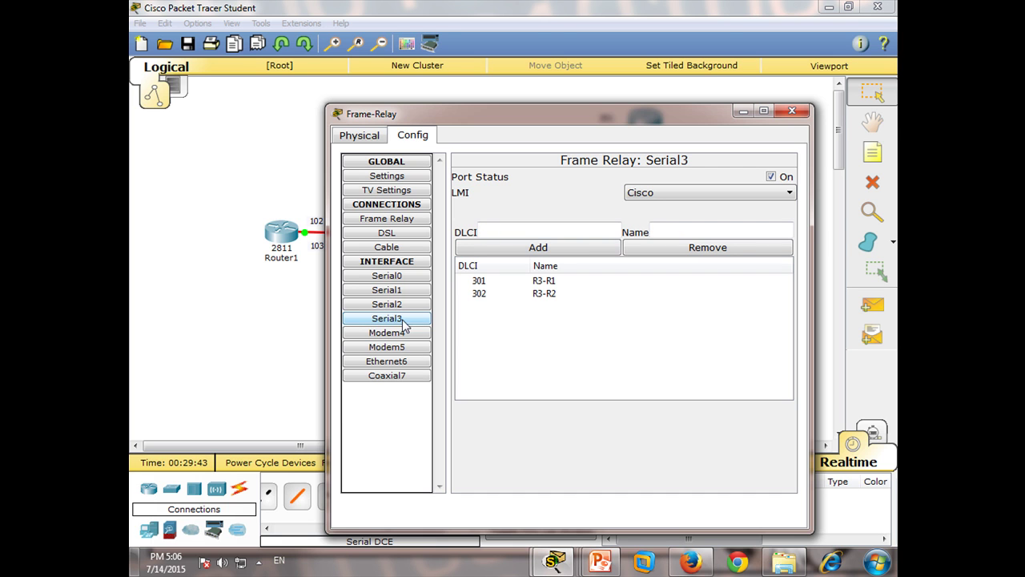
{"action": "left_click", "coordinate": [402, 309]}
{"action": "left_click", "coordinate": [406, 293]}
{"action": "left_click", "coordinate": [405, 224]}
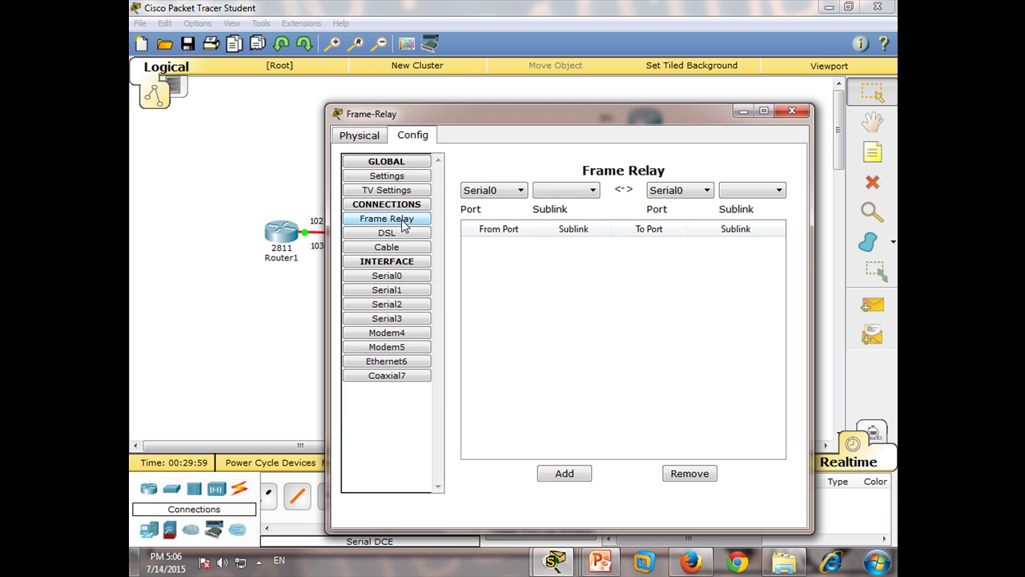
{"action": "left_click", "coordinate": [513, 188]}
{"action": "left_click", "coordinate": [509, 216]}
{"action": "left_click", "coordinate": [694, 192]}
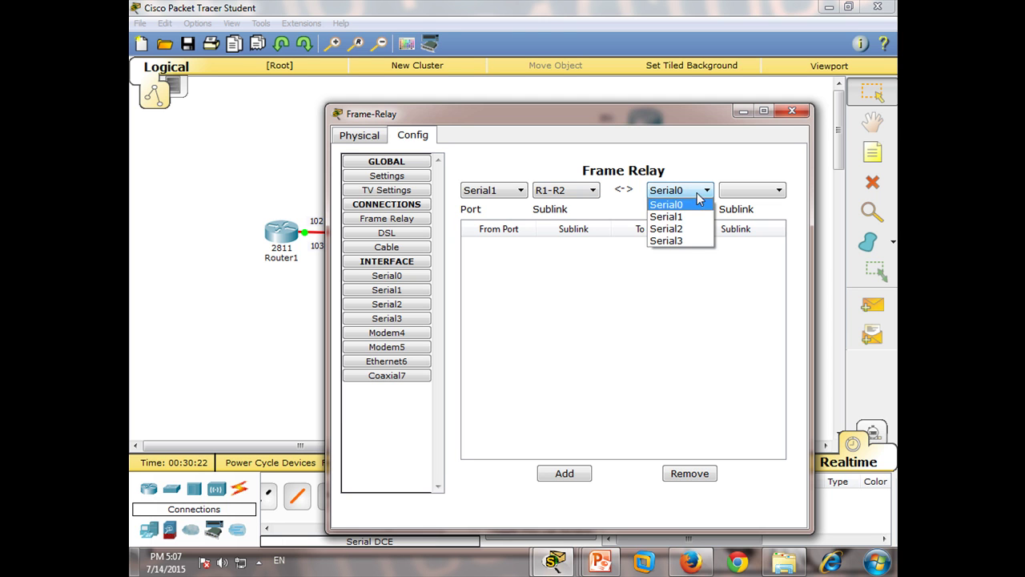
{"action": "left_click", "coordinate": [696, 216]}
{"action": "left_click", "coordinate": [688, 192]}
{"action": "left_click", "coordinate": [694, 229]}
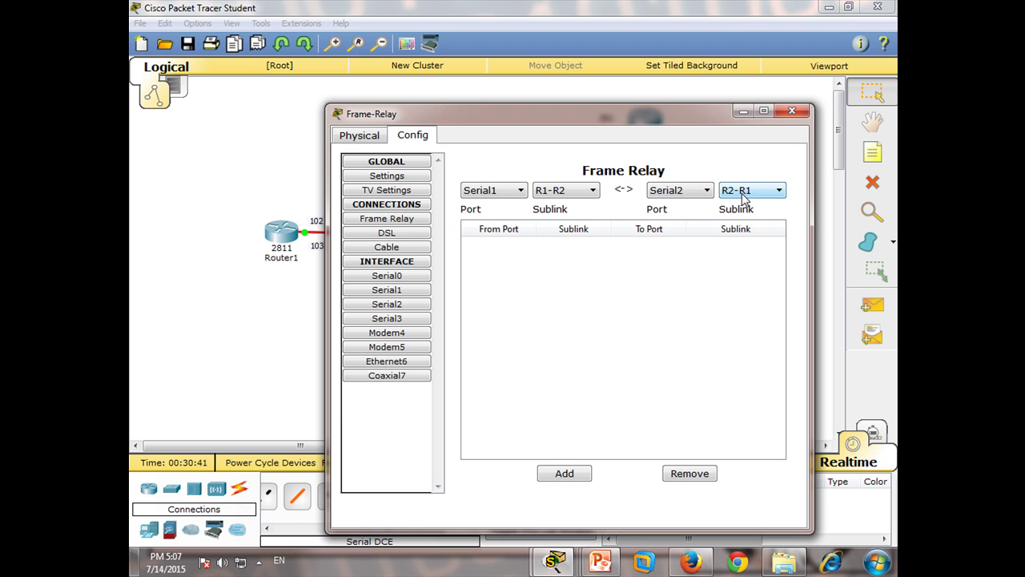
{"action": "left_click", "coordinate": [564, 473]}
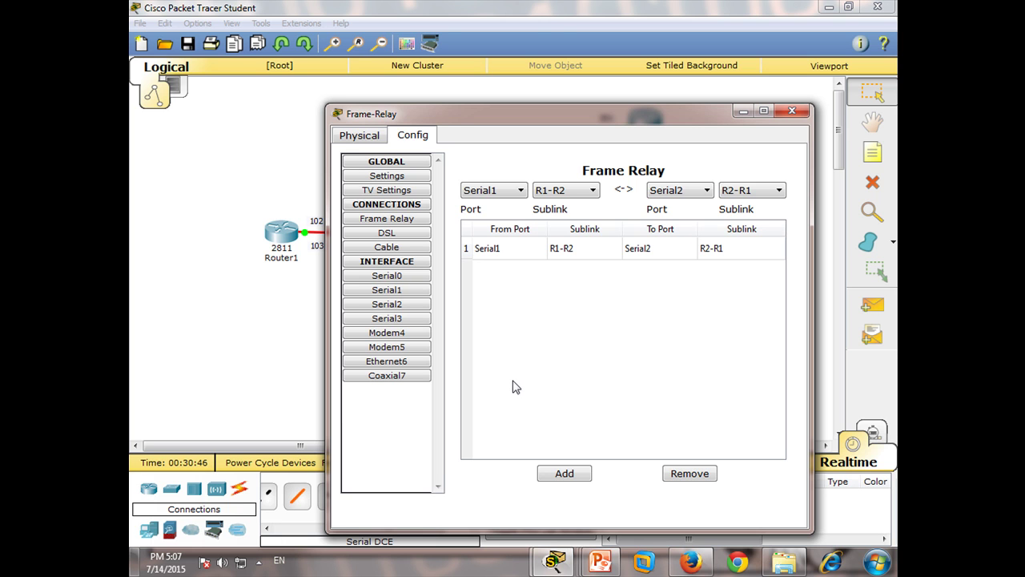
- Add a Frame Relay connection from Serial1 sublink R1-R3 to Serial3 sublink R3-R1
{"action": "left_click", "coordinate": [513, 191]}
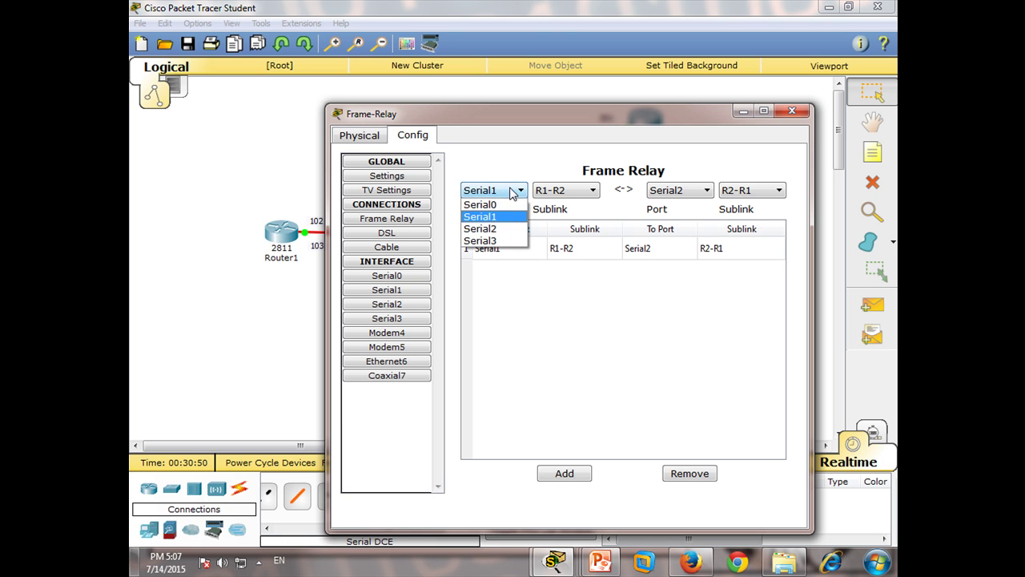
{"action": "left_click", "coordinate": [510, 229]}
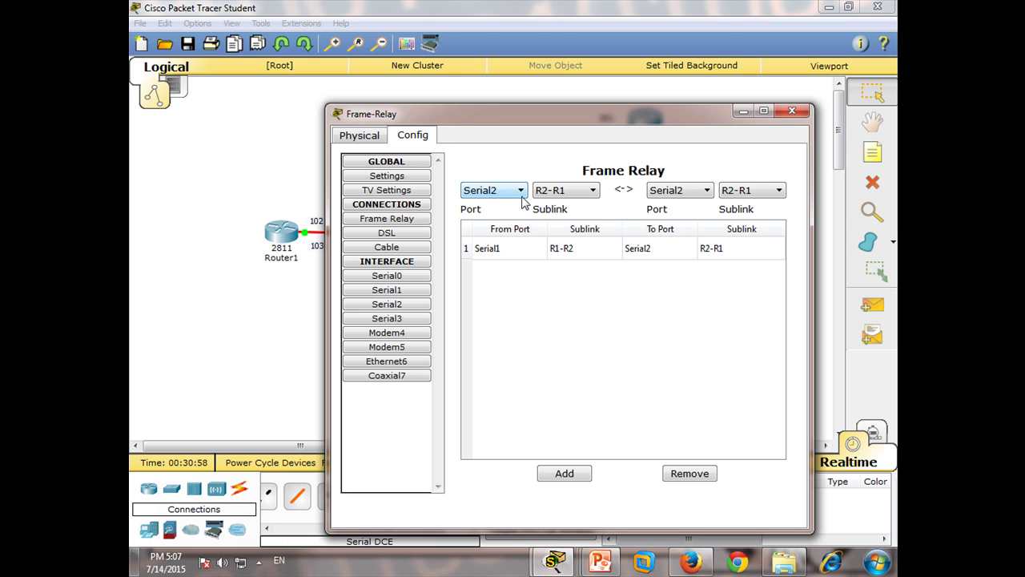
{"action": "left_click", "coordinate": [522, 201]}
{"action": "left_click", "coordinate": [515, 215]}
{"action": "left_click", "coordinate": [569, 194]}
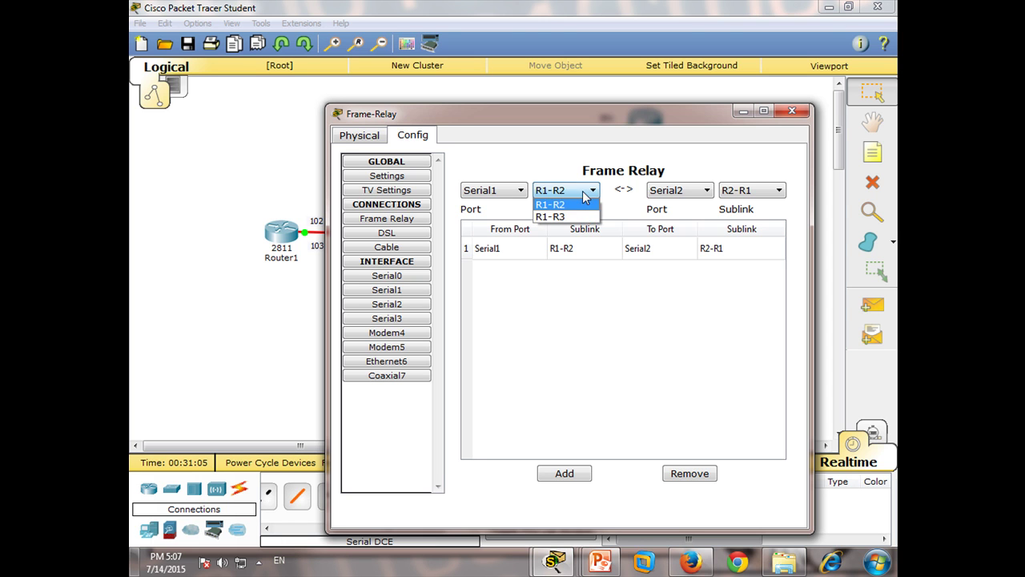
{"action": "left_click", "coordinate": [577, 214]}
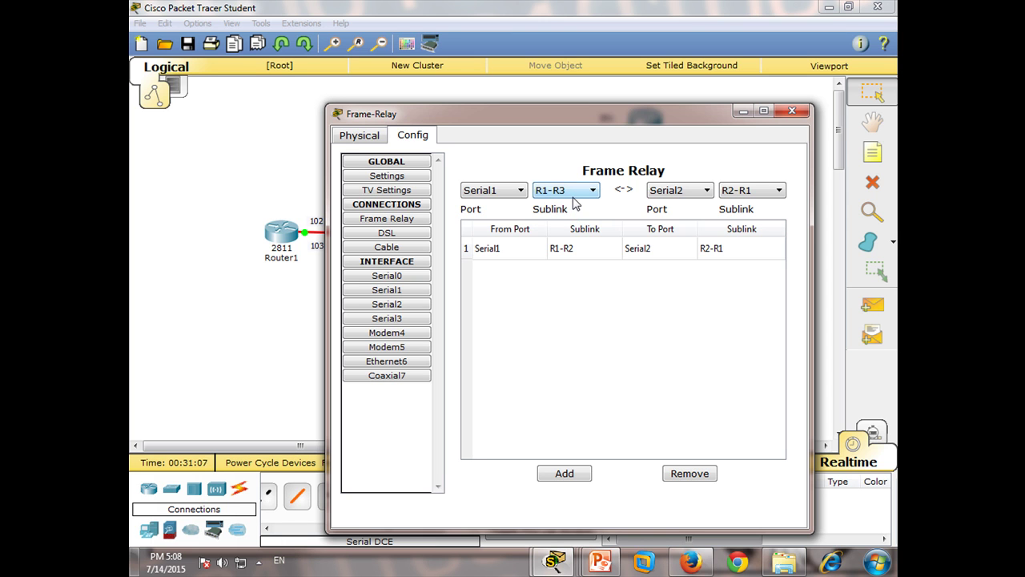
{"action": "left_click", "coordinate": [708, 192]}
{"action": "left_click", "coordinate": [666, 240]}
{"action": "left_click", "coordinate": [570, 480]}
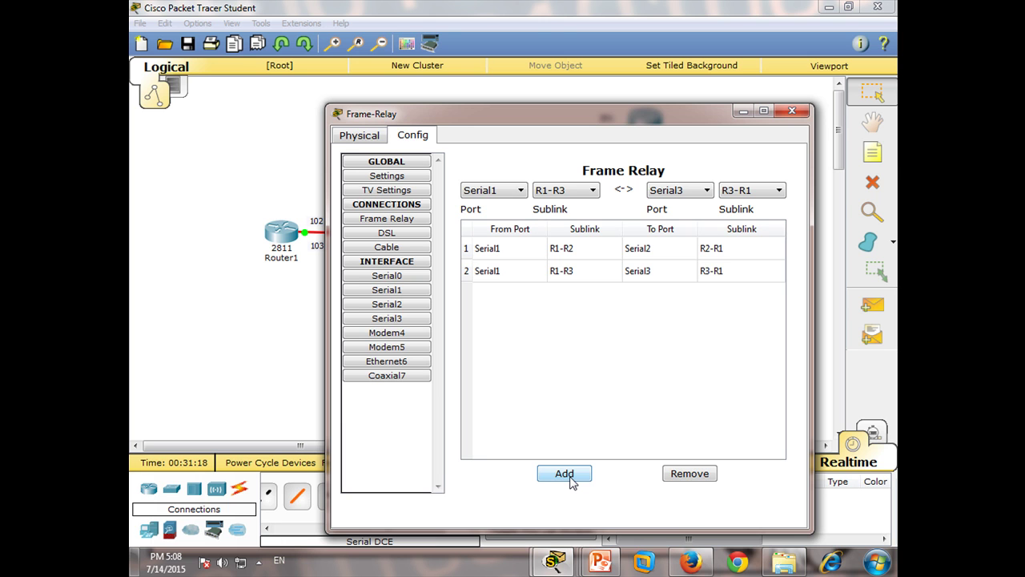
- Add a Frame Relay connection from Serial2 sublink R2-R3 to Serial3 sublink R3-R2 and close the cloud's configuration
{"action": "left_click", "coordinate": [514, 199]}
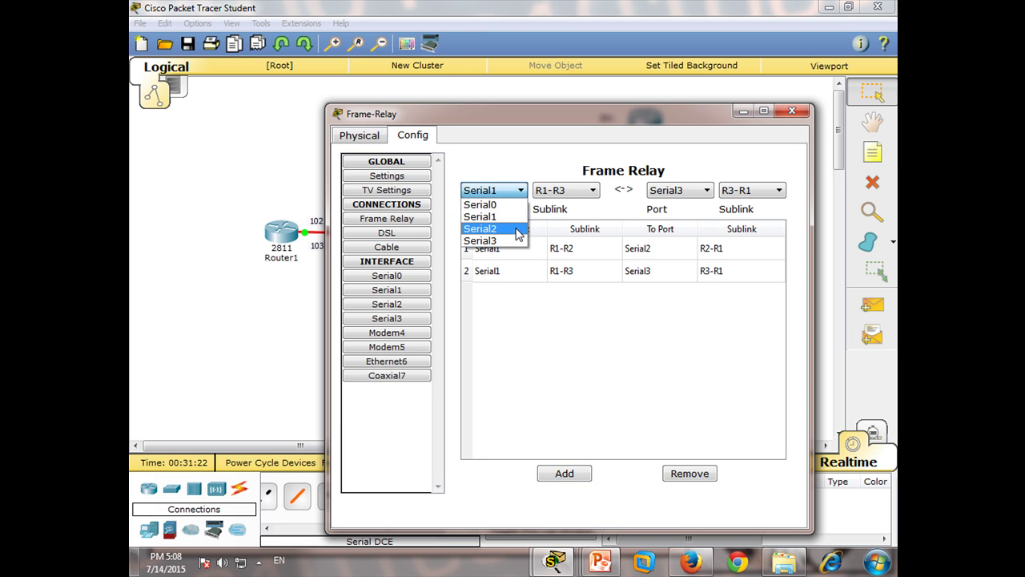
{"action": "left_click", "coordinate": [516, 228]}
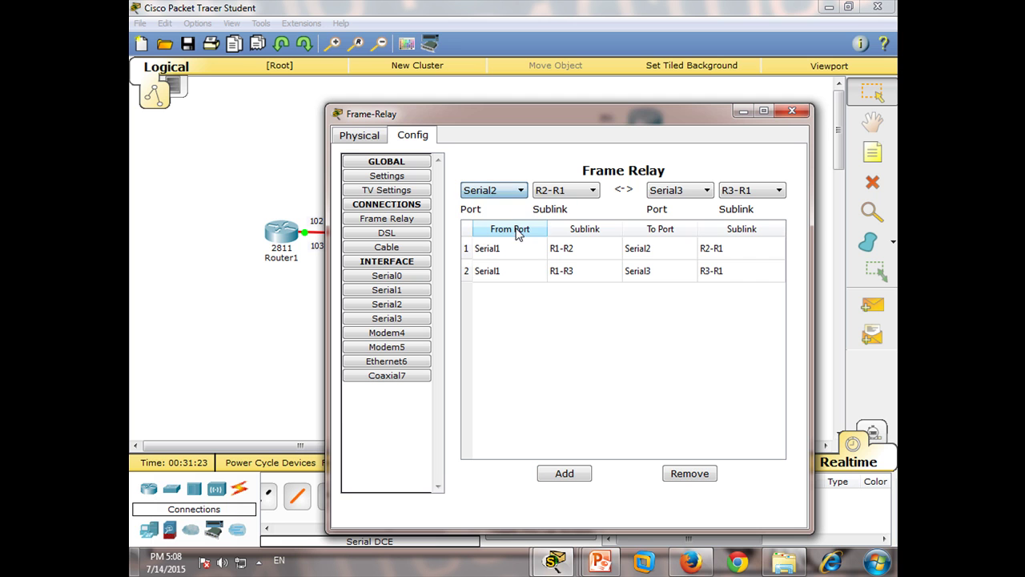
{"action": "left_click", "coordinate": [576, 195]}
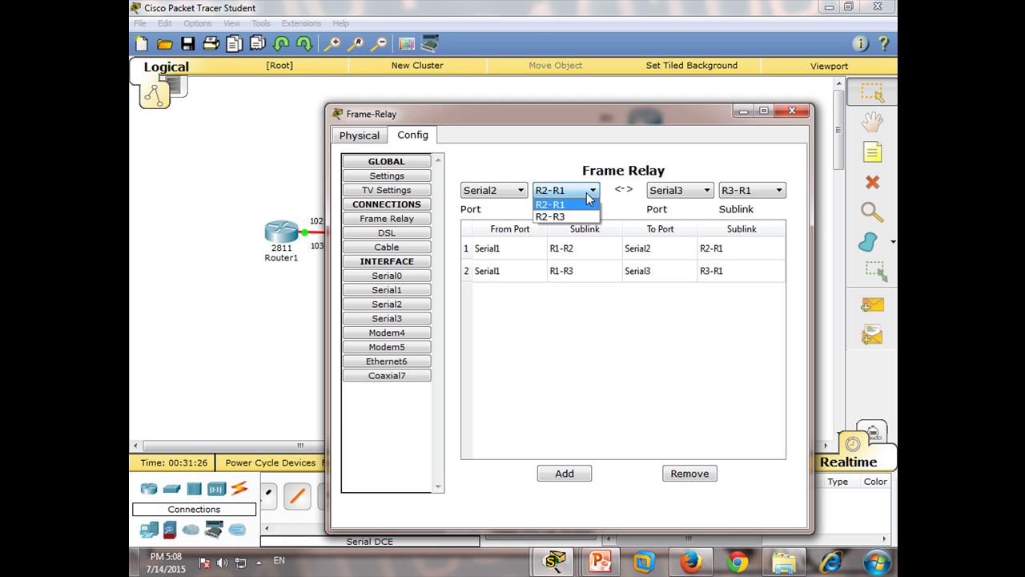
{"action": "left_click", "coordinate": [582, 215]}
{"action": "left_click", "coordinate": [588, 190]}
{"action": "left_click", "coordinate": [581, 217]}
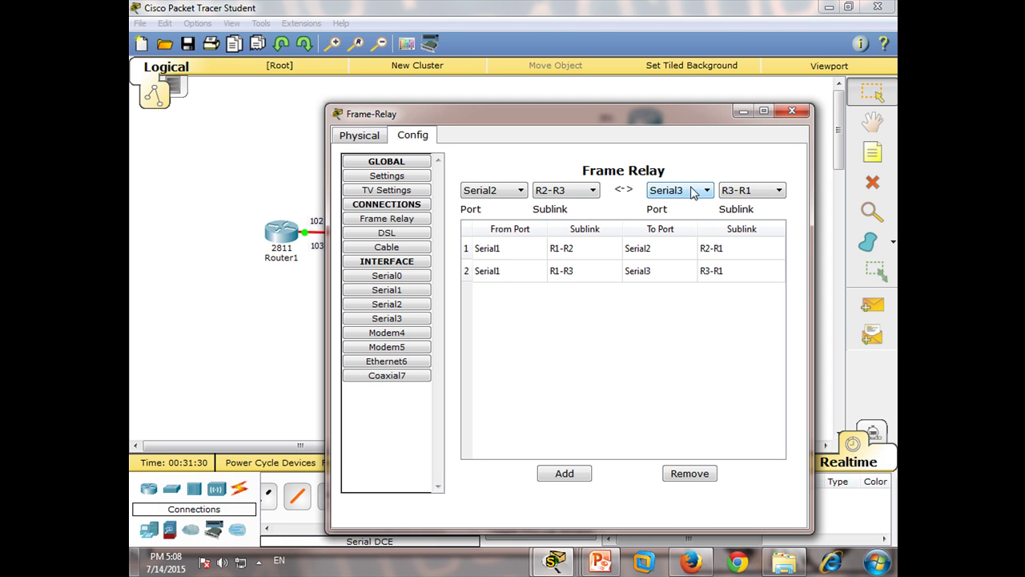
{"action": "left_click", "coordinate": [765, 195]}
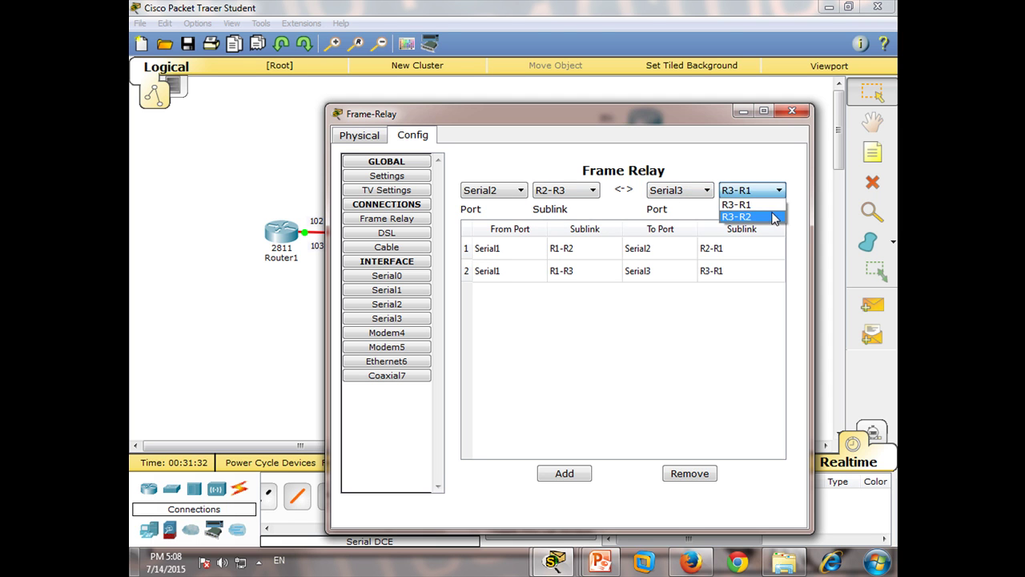
{"action": "left_click", "coordinate": [774, 214]}
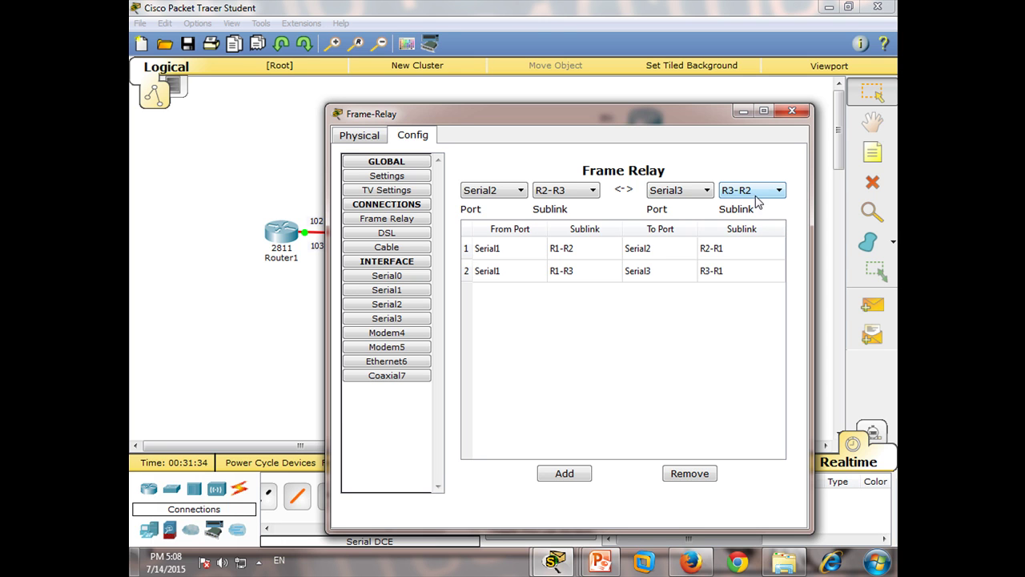
{"action": "left_click", "coordinate": [565, 474]}
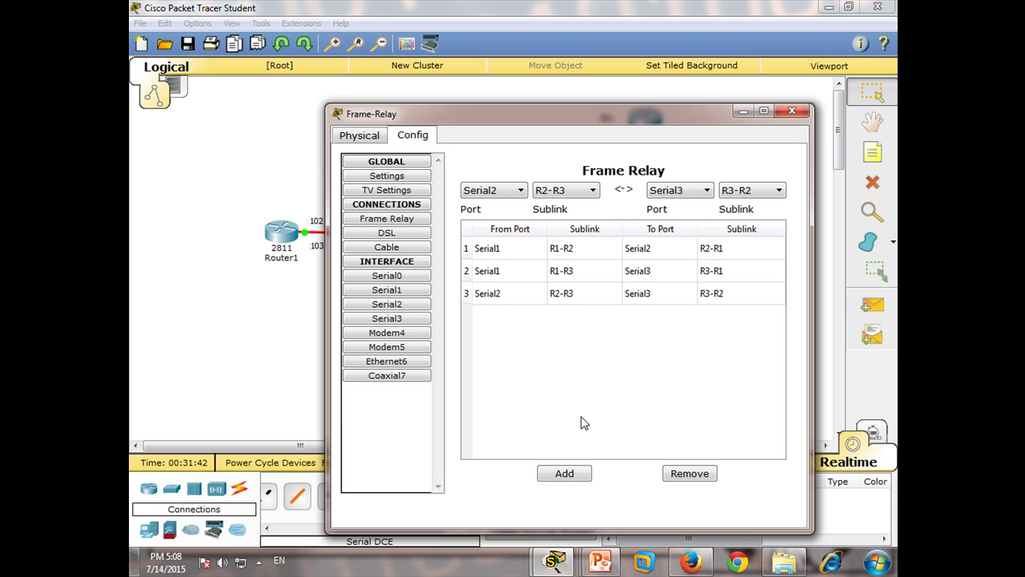
{"action": "left_click", "coordinate": [792, 112]}
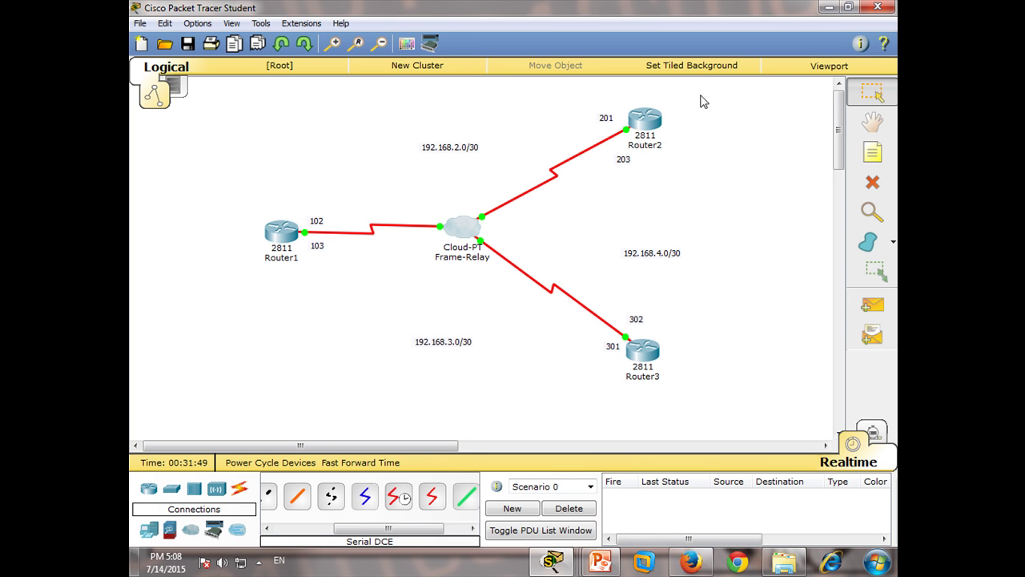
- Repeat the ping to 192.168.2.2 from Router1's command line
{"action": "left_click", "coordinate": [285, 234]}
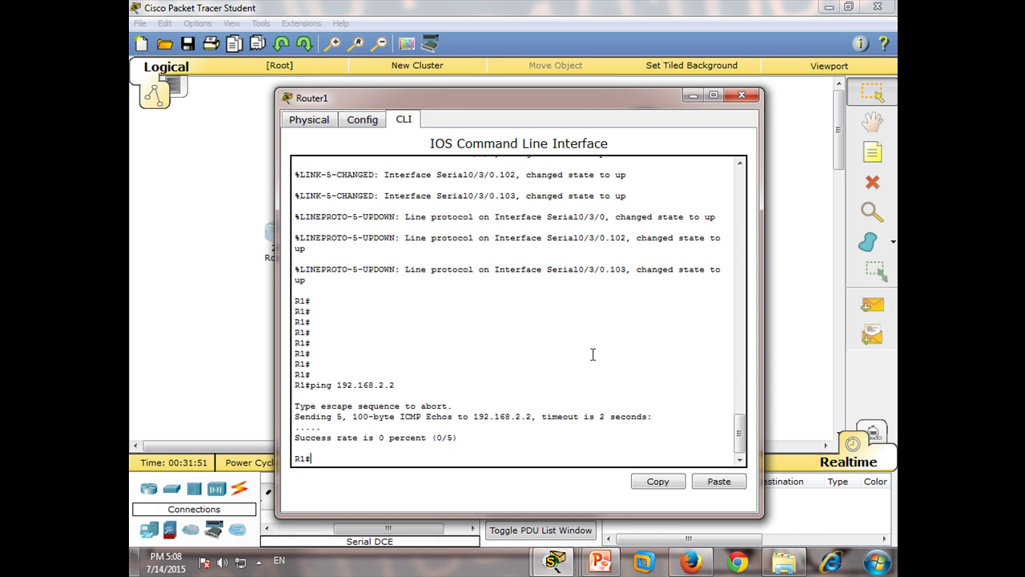
{"action": "key", "text": "Up"}
{"action": "key", "text": "Return"}
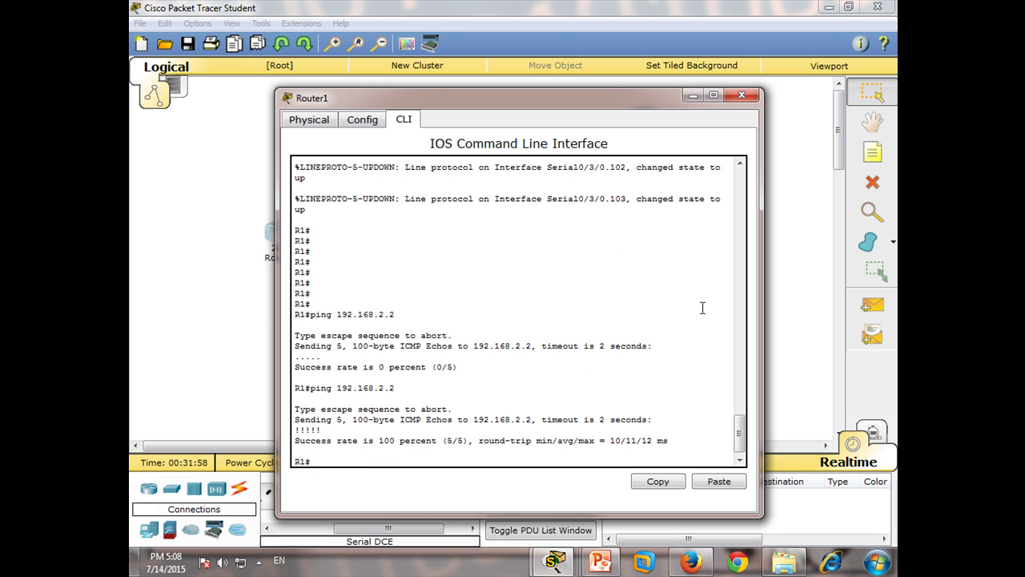
- Reposition the Router1 window and ping 192.168.3.2 from its command line
{"action": "left_click_drag", "start_coordinate": [633, 102], "coordinate": [809, 163]}
{"action": "left_click_drag", "start_coordinate": [678, 152], "coordinate": [563, 54]}
{"action": "type", "text": "PI"}
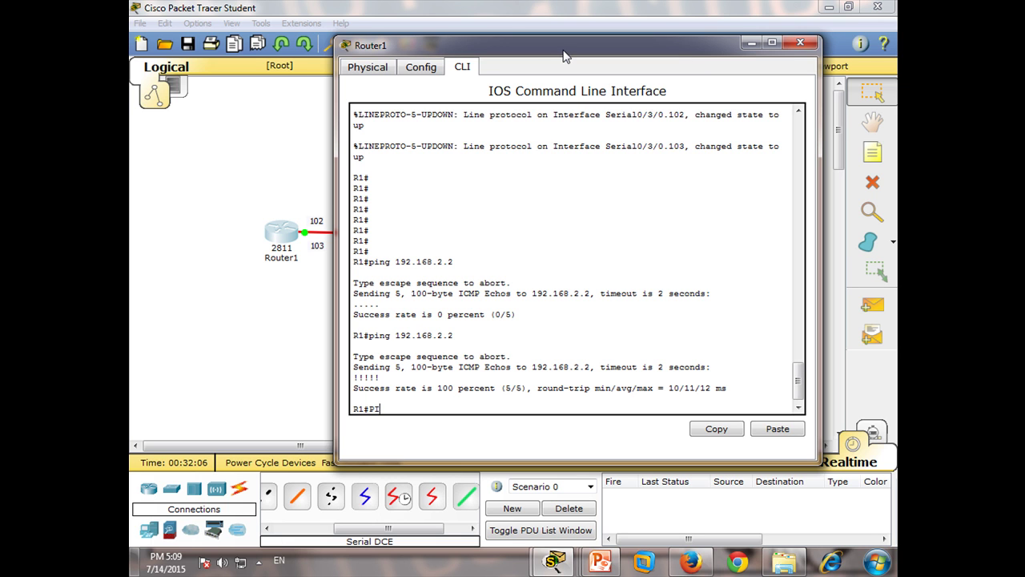
{"action": "type", "text": "NG"}
{"action": "key", "text": "BackSpace"}
{"action": "key", "text": "BackSpace"}
{"action": "key", "text": "BackSpace"}
{"action": "type", "text": "ping 192.168.3.2"}
{"action": "key", "text": "Return"}
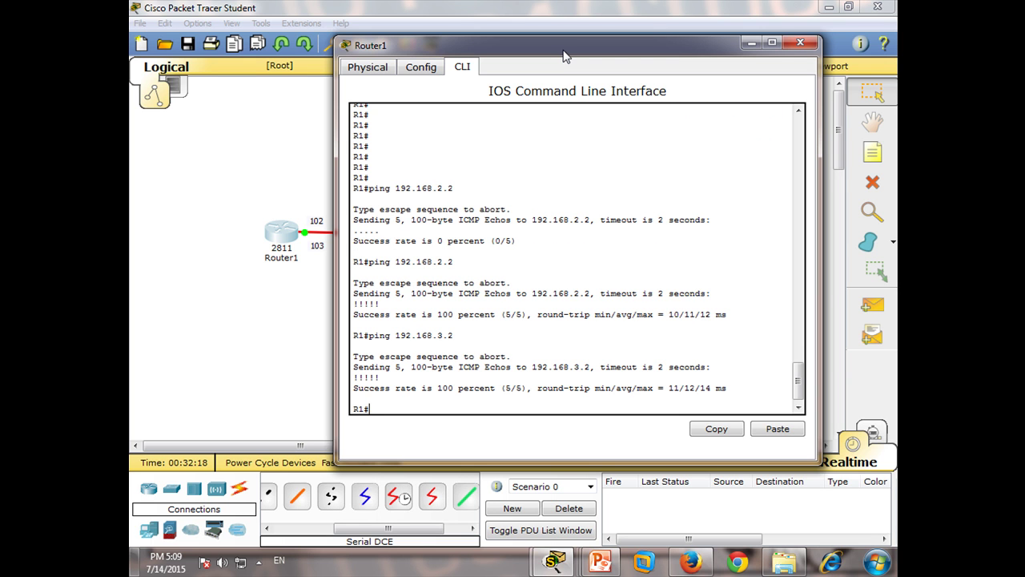
- Display Router1's routing table with show ip route, examine the connected networks, and close the router window
{"action": "type", "text": "sho"}
{"action": "key", "text": "Tab"}
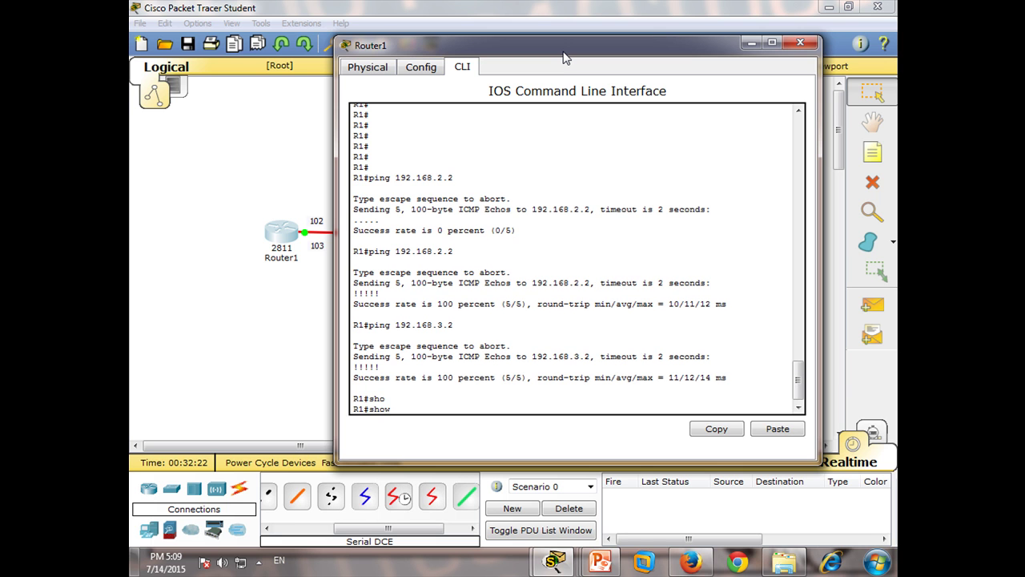
{"action": "type", "text": "ip rou"}
{"action": "key", "text": "Tab"}
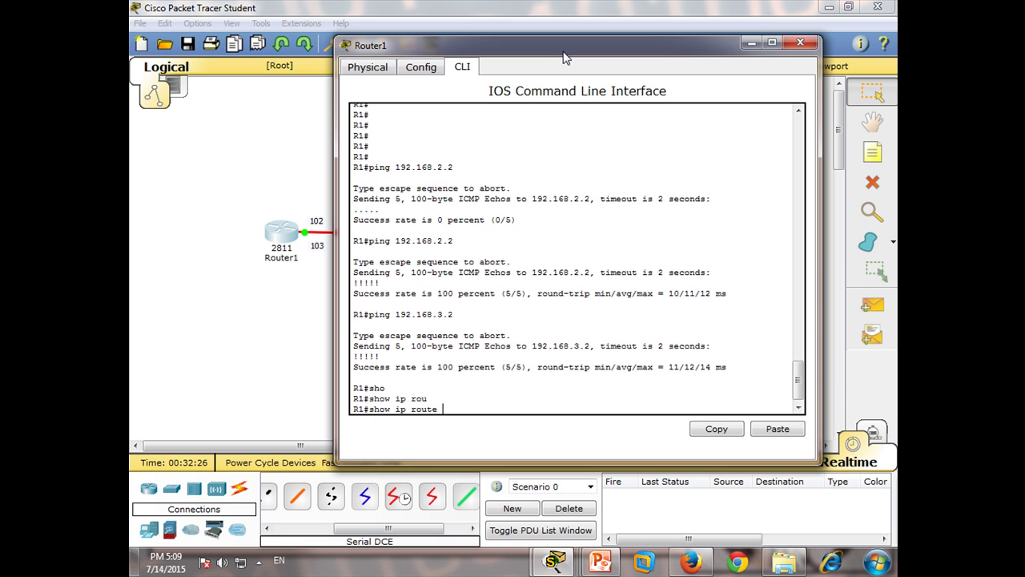
{"action": "key", "text": "Return"}
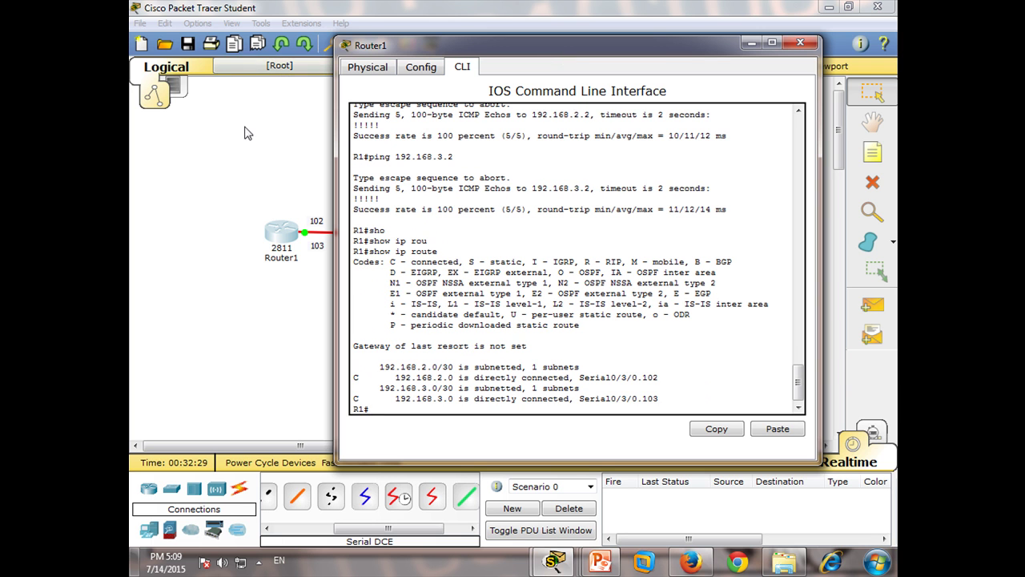
{"action": "left_click_drag", "start_coordinate": [351, 375], "coordinate": [370, 378]}
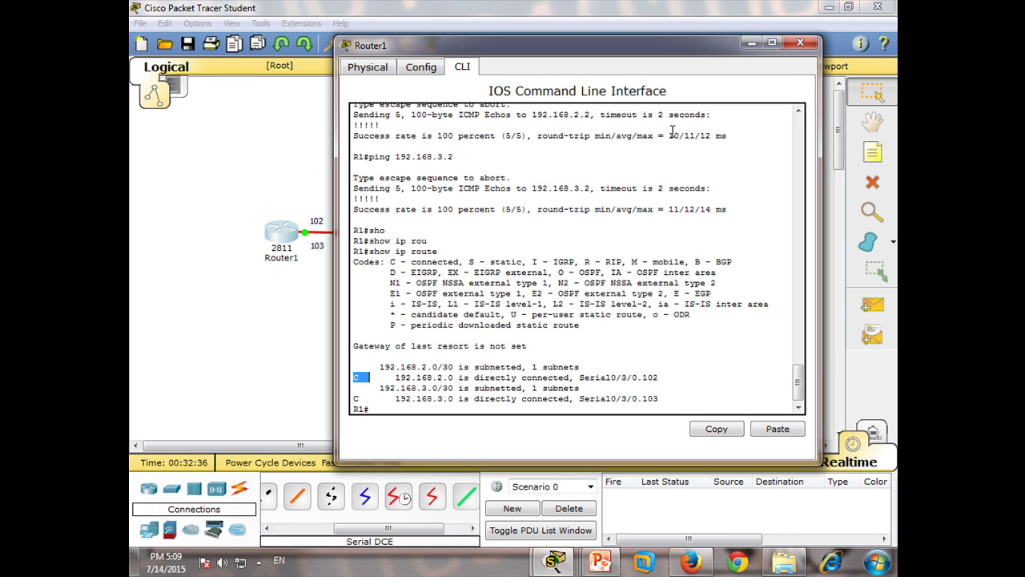
{"action": "left_click", "coordinate": [800, 43]}
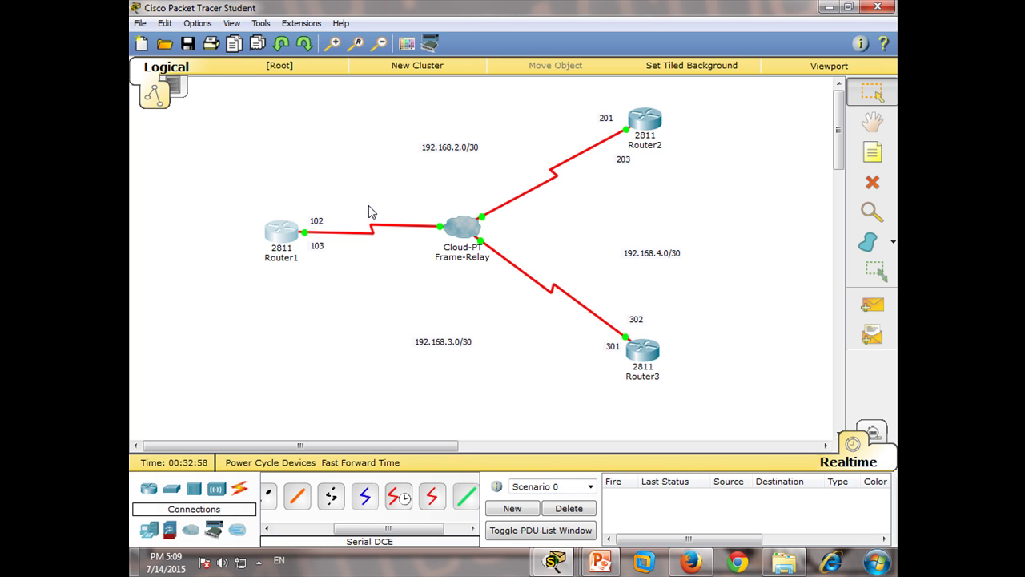
{"action": "left_click", "coordinate": [285, 241]}
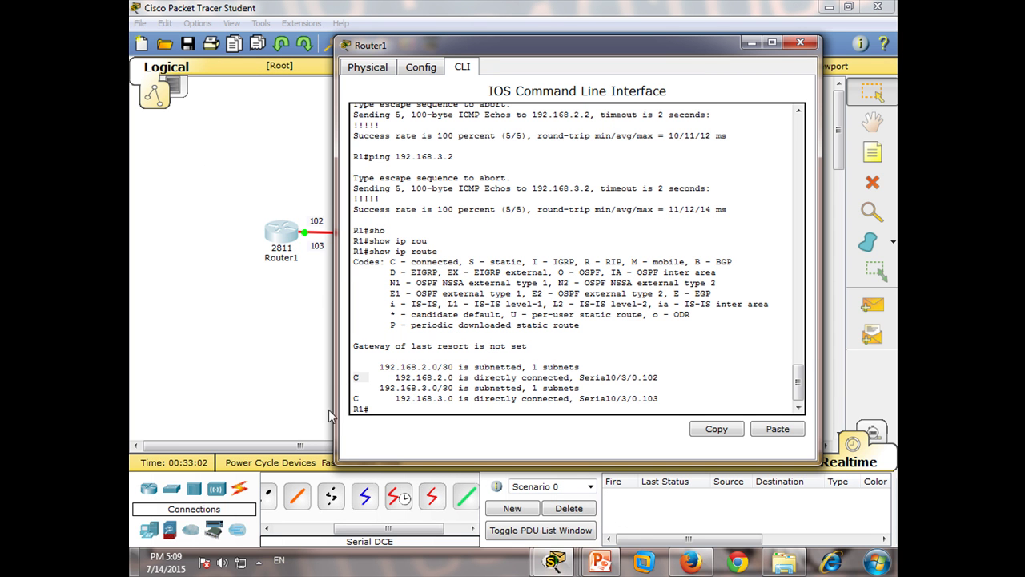
{"action": "left_click", "coordinate": [387, 406]}
{"action": "left_click", "coordinate": [799, 42]}
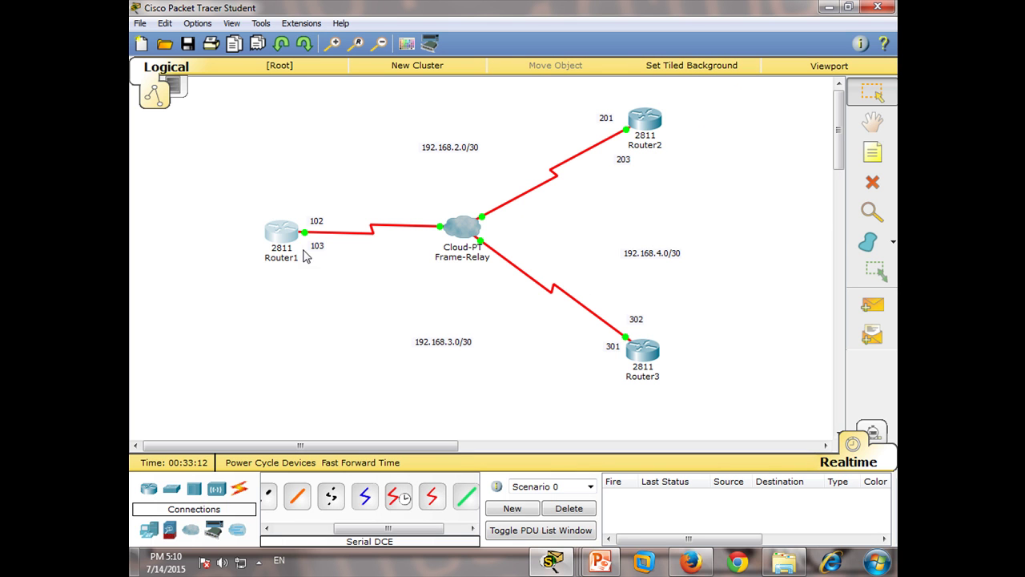
- Shift Router1 slightly toward the cloud and place one generic PC on the outer side of each of the three routers
{"action": "left_click_drag", "start_coordinate": [280, 239], "coordinate": [288, 243]}
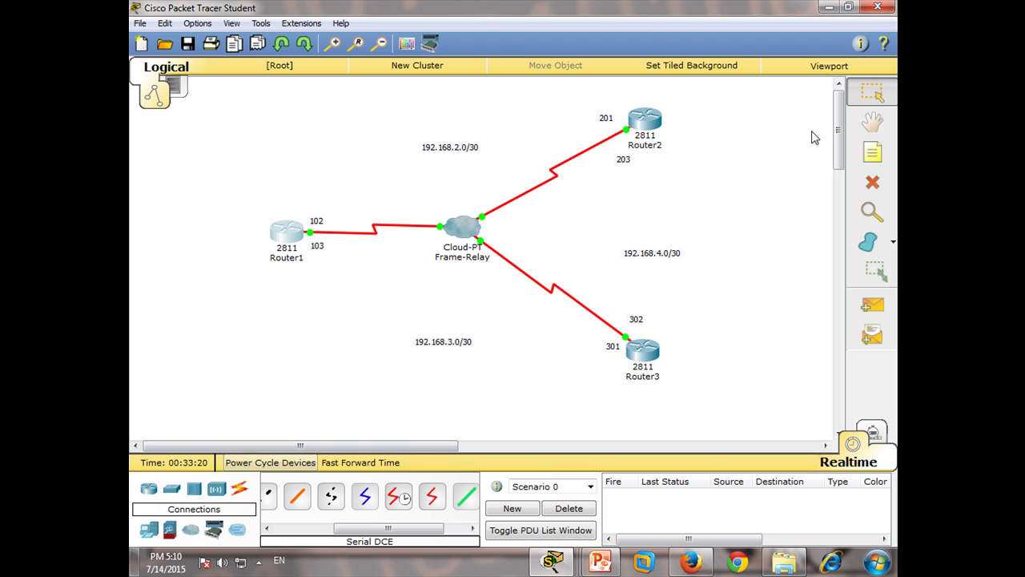
{"action": "left_click", "coordinate": [149, 529]}
{"action": "left_click", "coordinate": [275, 496]}
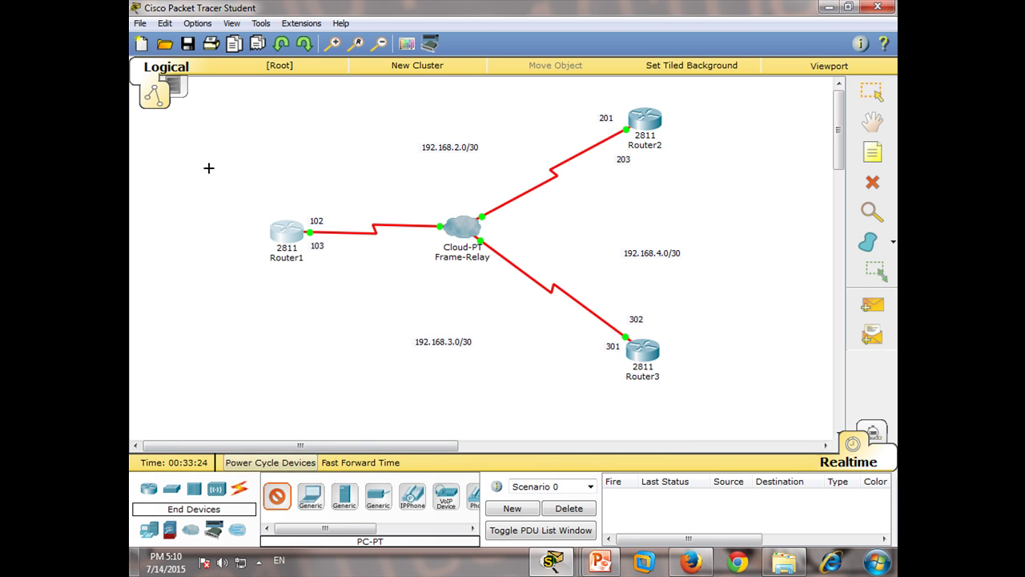
{"action": "left_click", "coordinate": [150, 242]}
{"action": "left_click_drag", "start_coordinate": [152, 249], "coordinate": [155, 243]}
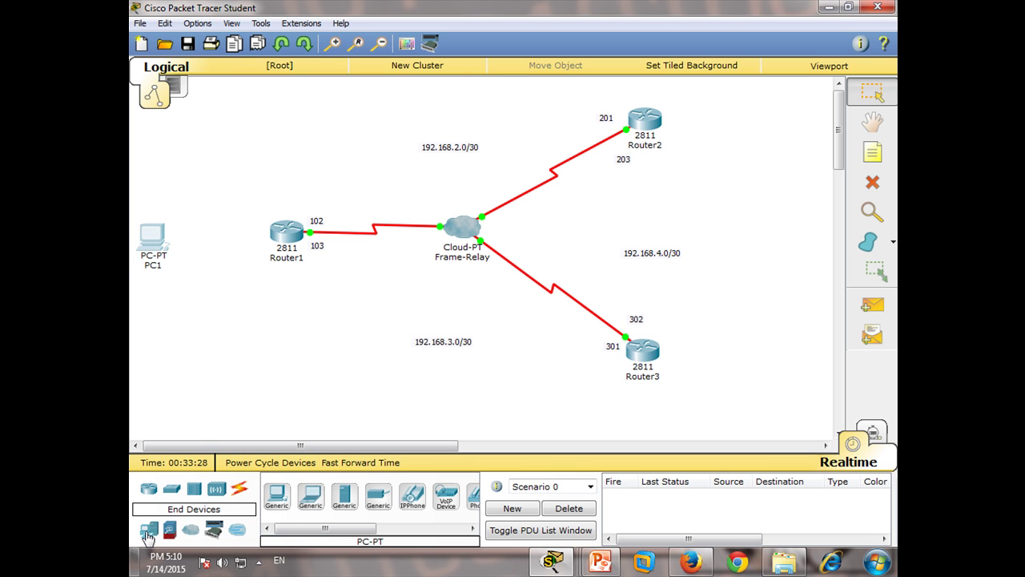
{"action": "left_click", "coordinate": [277, 497]}
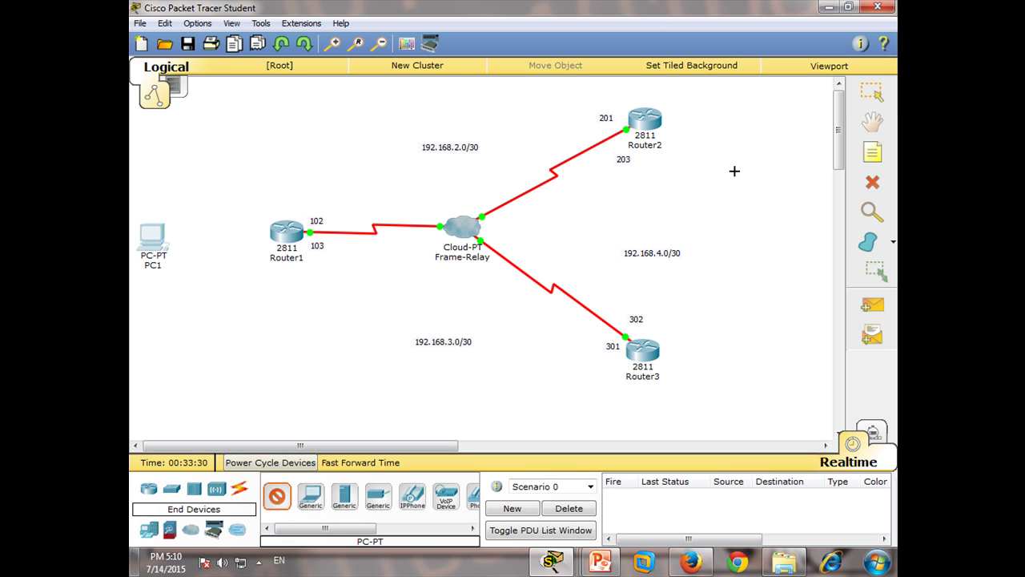
{"action": "left_click", "coordinate": [807, 112]}
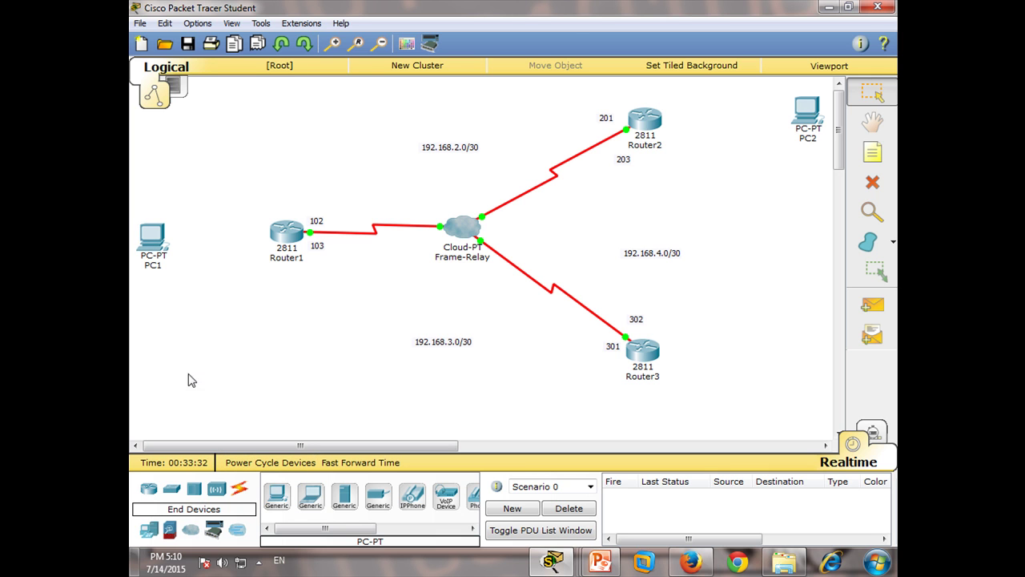
{"action": "left_click", "coordinate": [277, 497]}
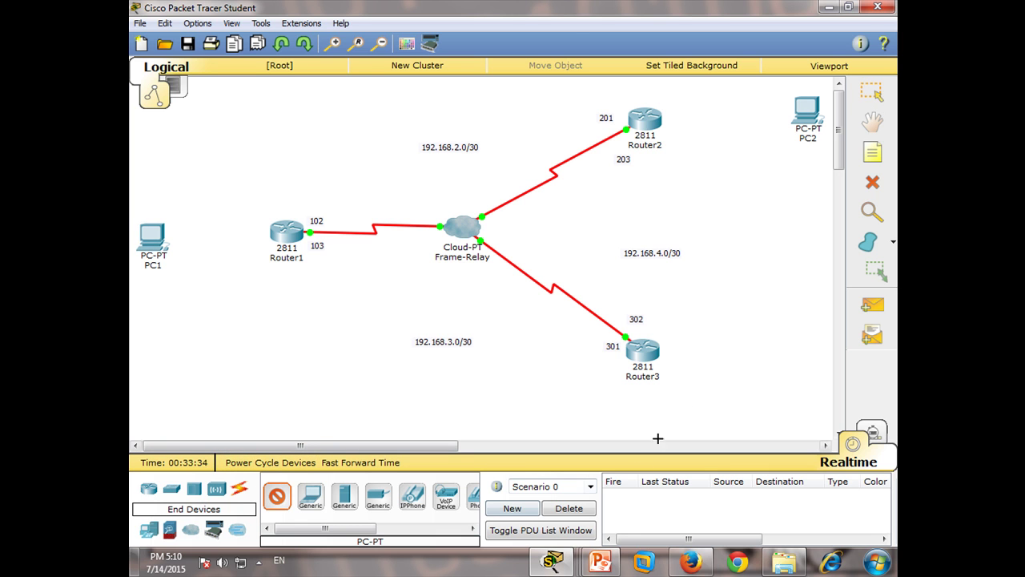
{"action": "left_click", "coordinate": [810, 348]}
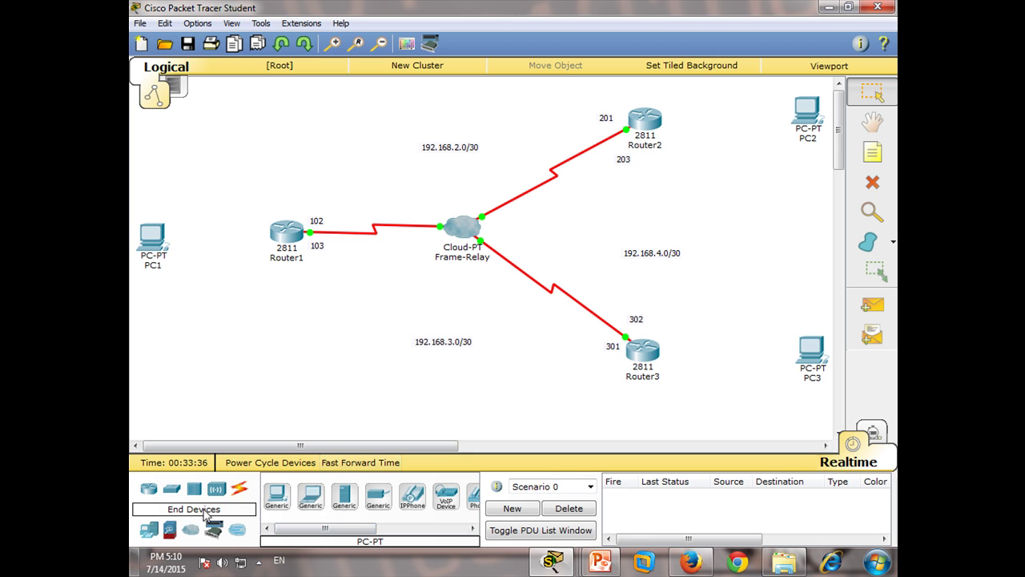
- Place three 2960 switches, one between each router and its PC
{"action": "left_click", "coordinate": [171, 489]}
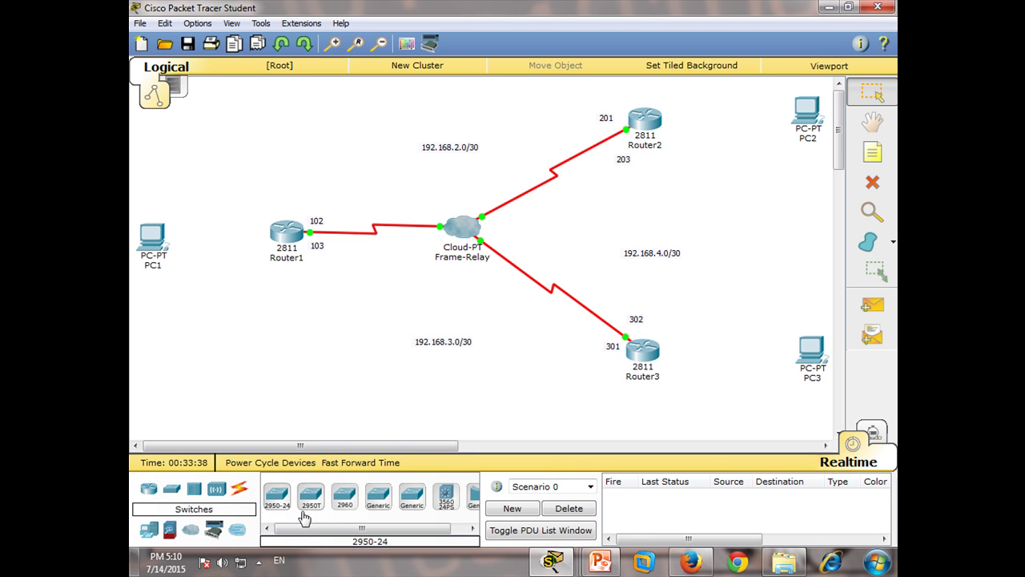
{"action": "left_click", "coordinate": [345, 497]}
{"action": "left_click", "coordinate": [214, 248]}
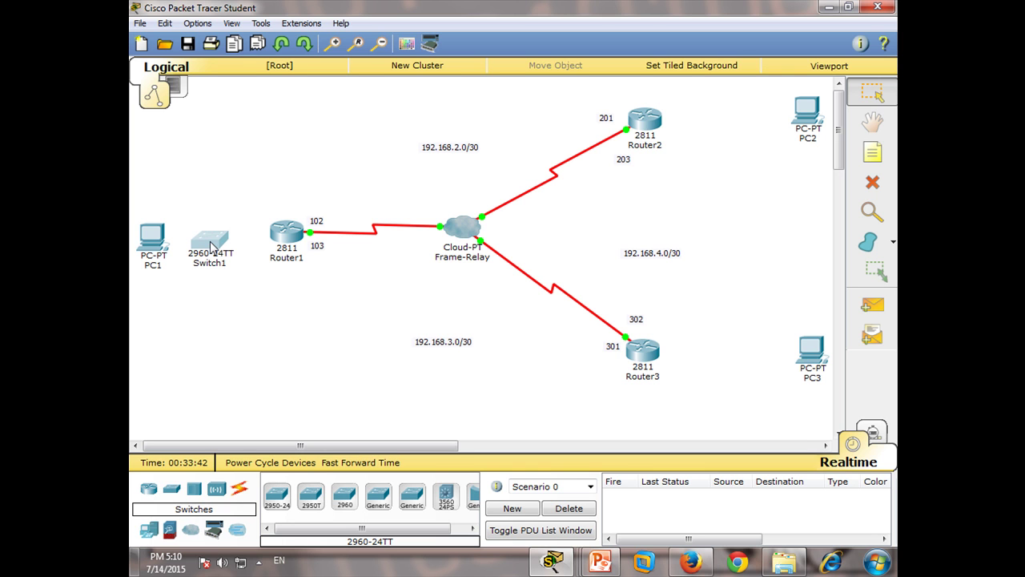
{"action": "left_click", "coordinate": [355, 499]}
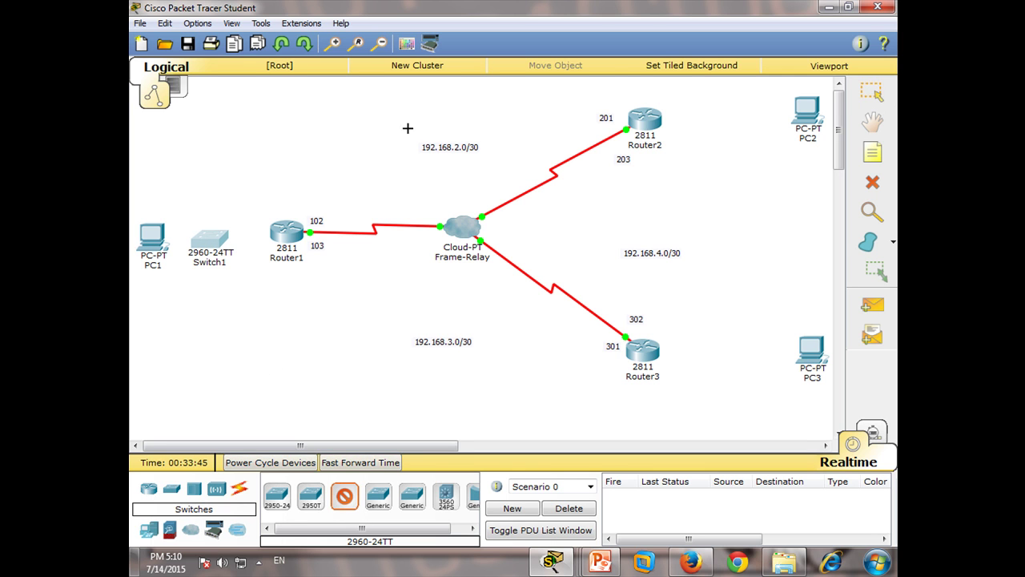
{"action": "left_click", "coordinate": [729, 132]}
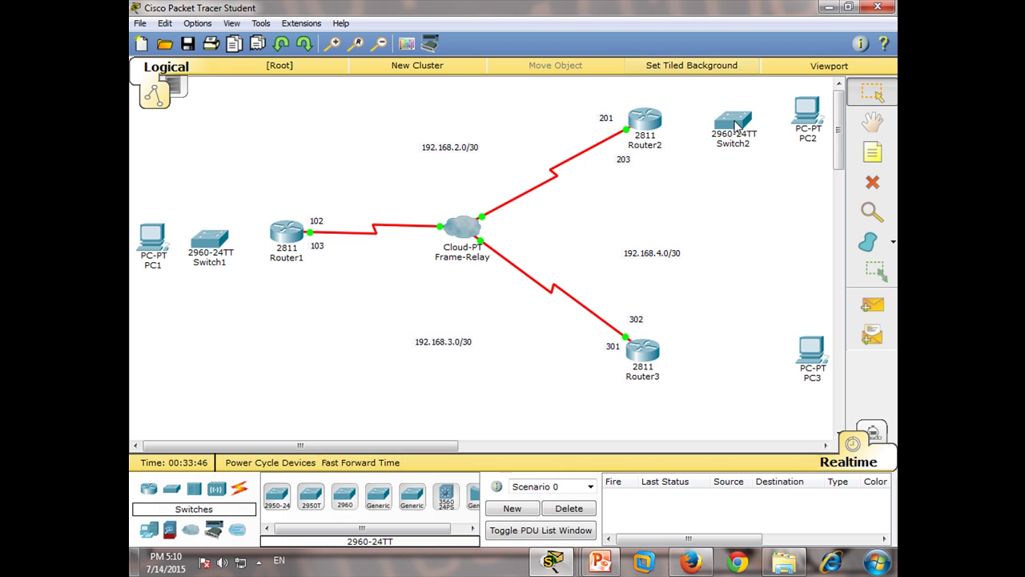
{"action": "left_click", "coordinate": [344, 498]}
{"action": "left_click", "coordinate": [737, 366]}
{"action": "left_click_drag", "start_coordinate": [741, 368], "coordinate": [738, 358]}
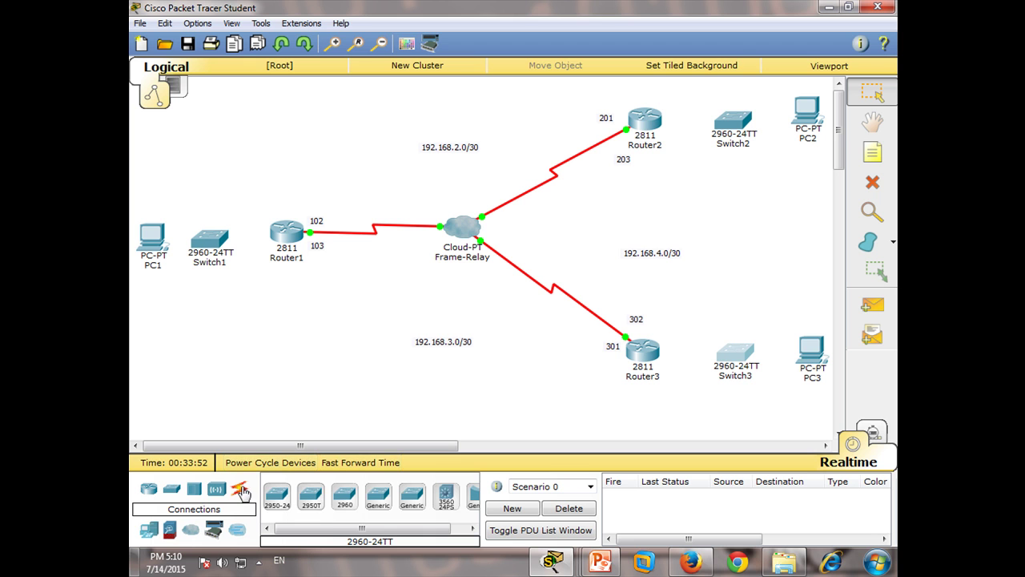
- Connect PC1's FastEthernet0 to Switch1's FastEthernet0/2 with a copper straight-through cable and nudge Switch1 toward Router1
{"action": "left_click", "coordinate": [242, 490]}
{"action": "left_click_drag", "start_coordinate": [380, 531], "coordinate": [329, 530]}
{"action": "left_click", "coordinate": [337, 499]}
{"action": "left_click", "coordinate": [170, 248]}
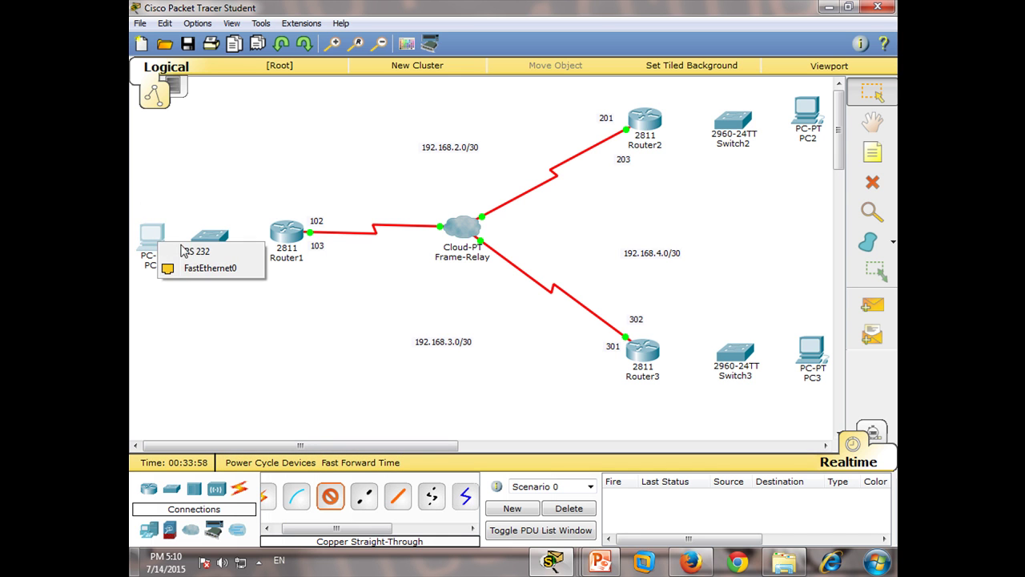
{"action": "left_click", "coordinate": [188, 267]}
{"action": "left_click", "coordinate": [213, 238]}
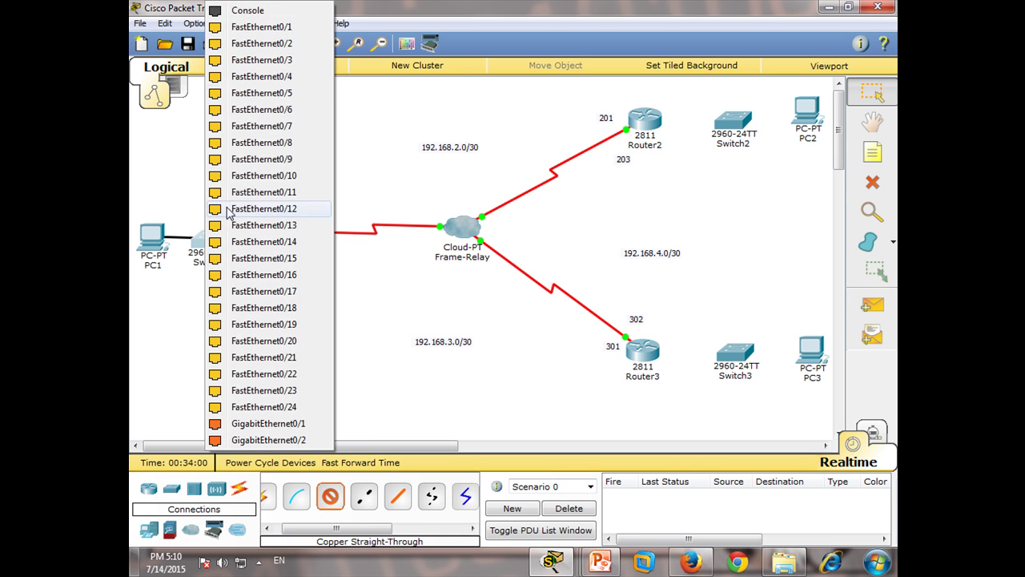
{"action": "left_click", "coordinate": [273, 46]}
{"action": "left_click_drag", "start_coordinate": [213, 240], "coordinate": [227, 238]}
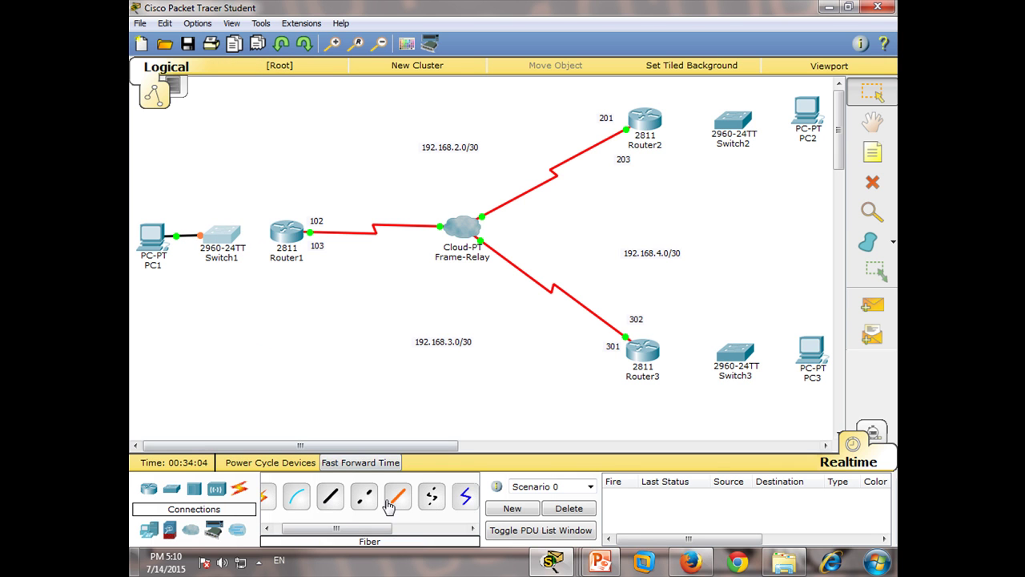
- Connect Switch1 to Router1's FastEthernet0/0 with a copper straight-through cable
{"action": "left_click", "coordinate": [330, 497]}
{"action": "left_click", "coordinate": [227, 238]}
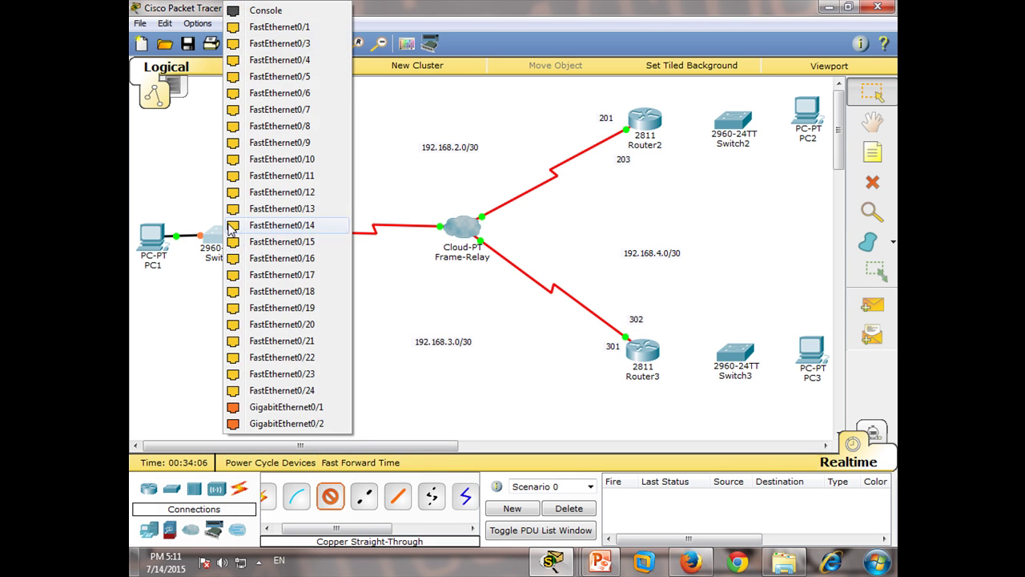
{"action": "left_click", "coordinate": [275, 40]}
{"action": "left_click", "coordinate": [287, 234]}
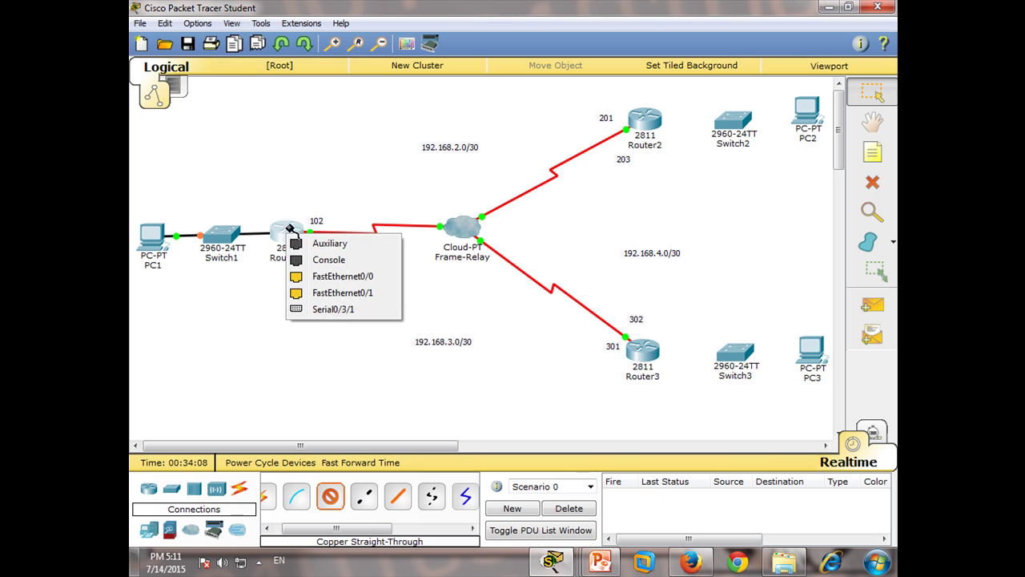
{"action": "left_click", "coordinate": [334, 280]}
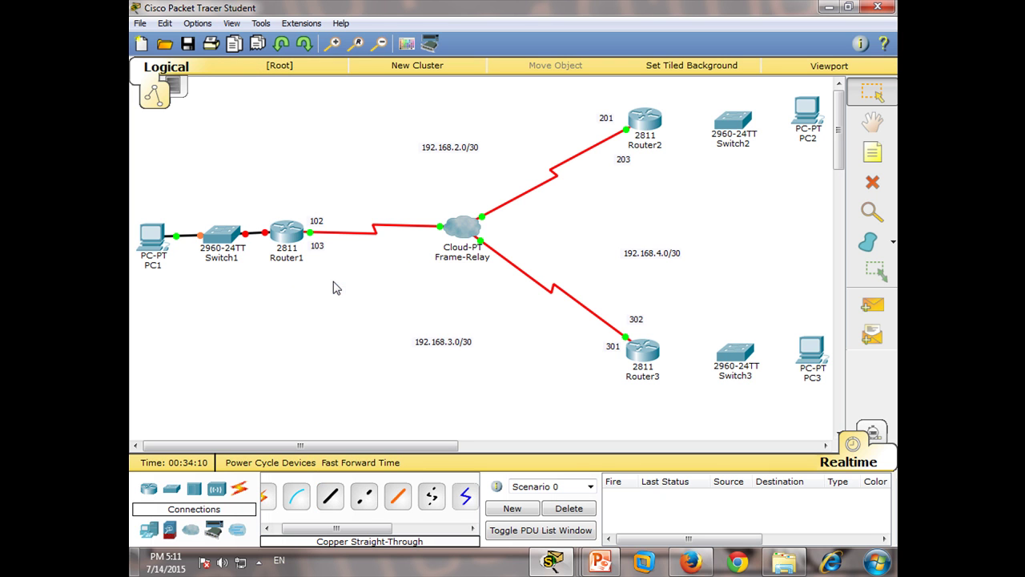
- Connect Router3's FastEthernet0/0 to Switch3's FastEthernet0/1 with a copper straight-through cable
{"action": "left_click", "coordinate": [330, 497]}
{"action": "left_click", "coordinate": [657, 358]}
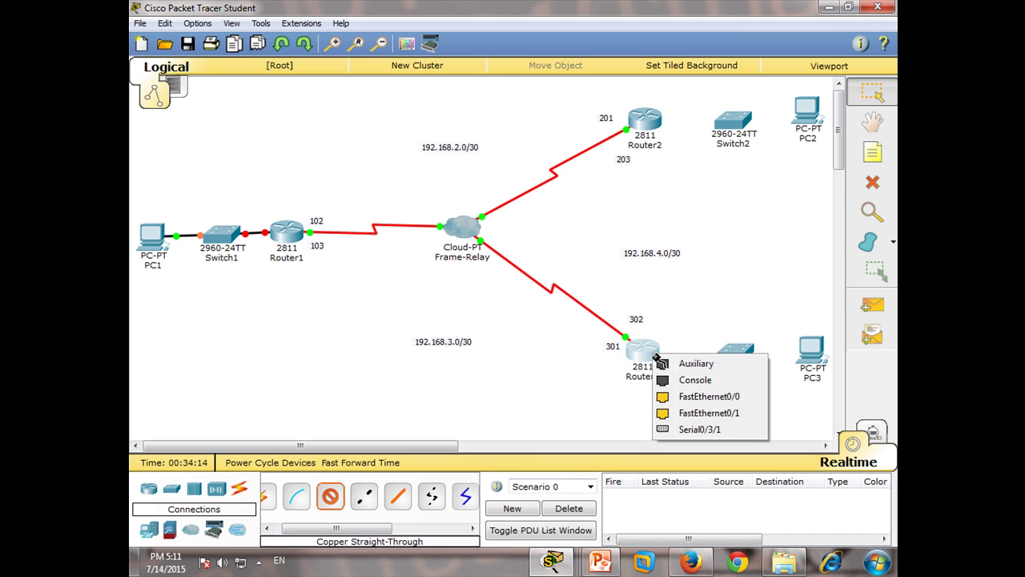
{"action": "left_click", "coordinate": [694, 404]}
{"action": "left_click", "coordinate": [734, 353]}
{"action": "left_click", "coordinate": [824, 32]}
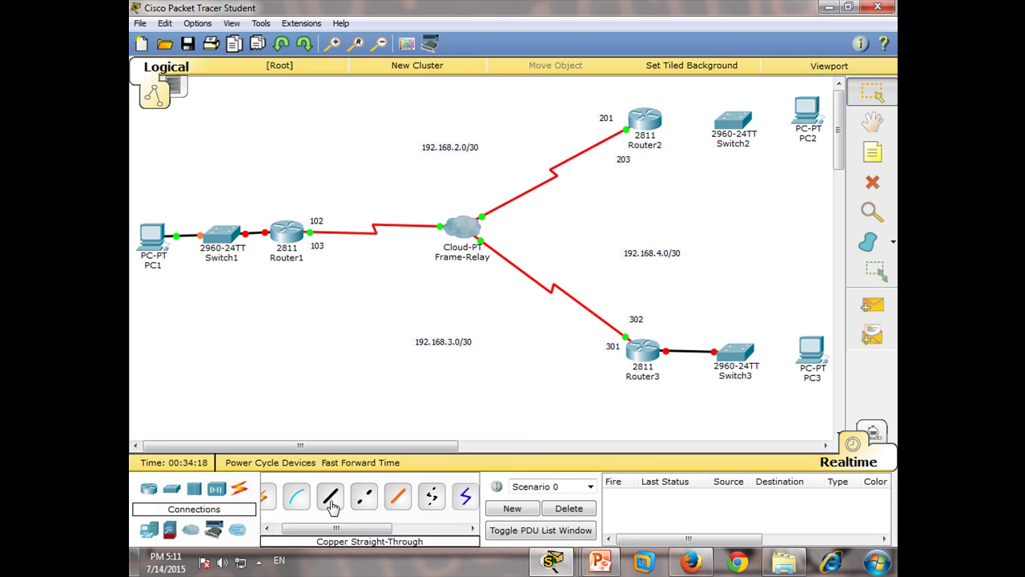
- Connect Switch3 to PC3's FastEthernet0 with a copper straight-through cable
{"action": "left_click", "coordinate": [734, 351]}
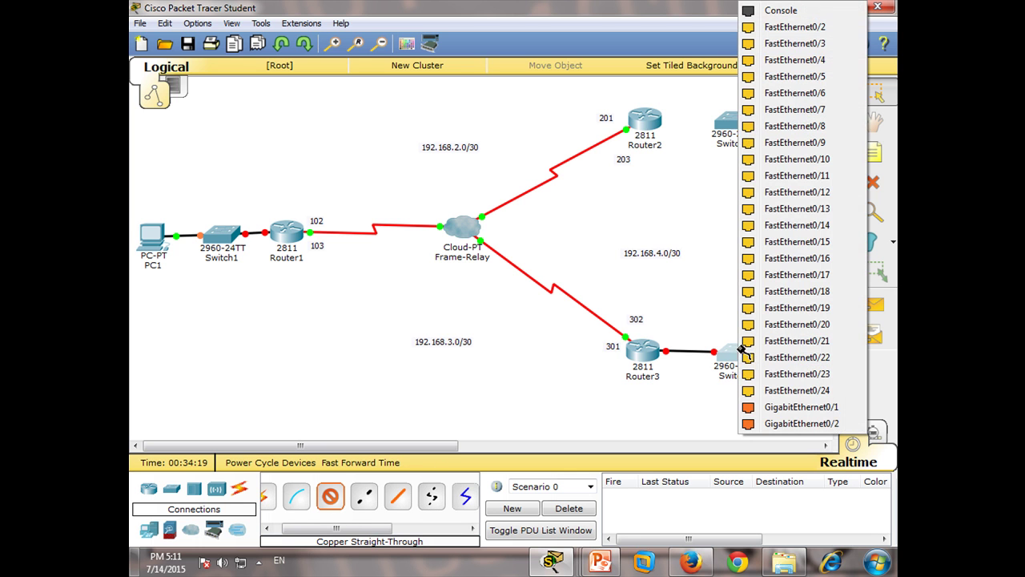
{"action": "left_click", "coordinate": [812, 39]}
{"action": "left_click", "coordinate": [811, 354]}
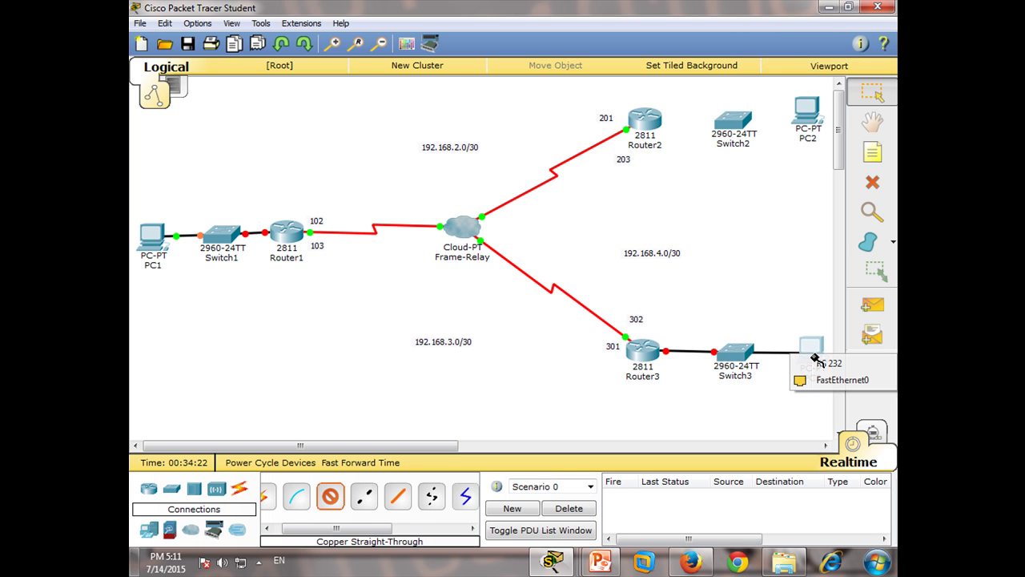
{"action": "left_click", "coordinate": [826, 389]}
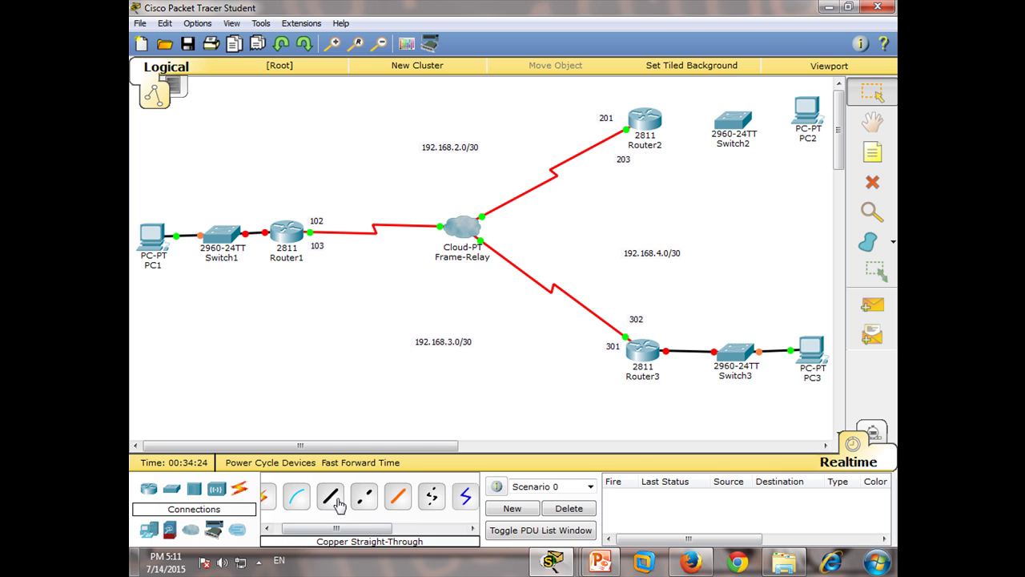
- Connect Router2's FastEthernet0/0 to Switch2's FastEthernet0/1 with a copper straight-through cable
{"action": "left_click", "coordinate": [655, 127]}
{"action": "left_click", "coordinate": [706, 166]}
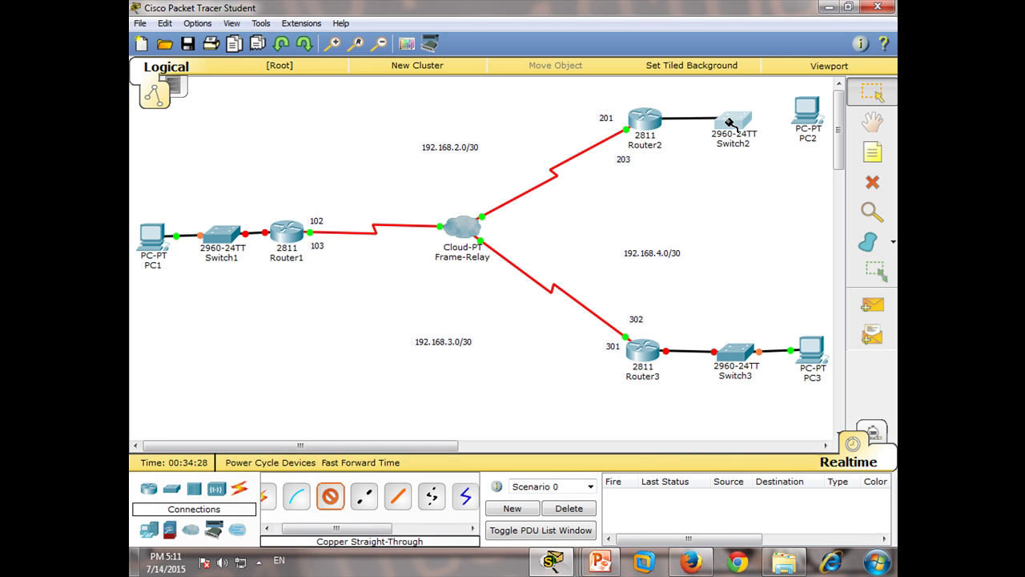
{"action": "left_click", "coordinate": [730, 122]}
{"action": "left_click", "coordinate": [765, 147]}
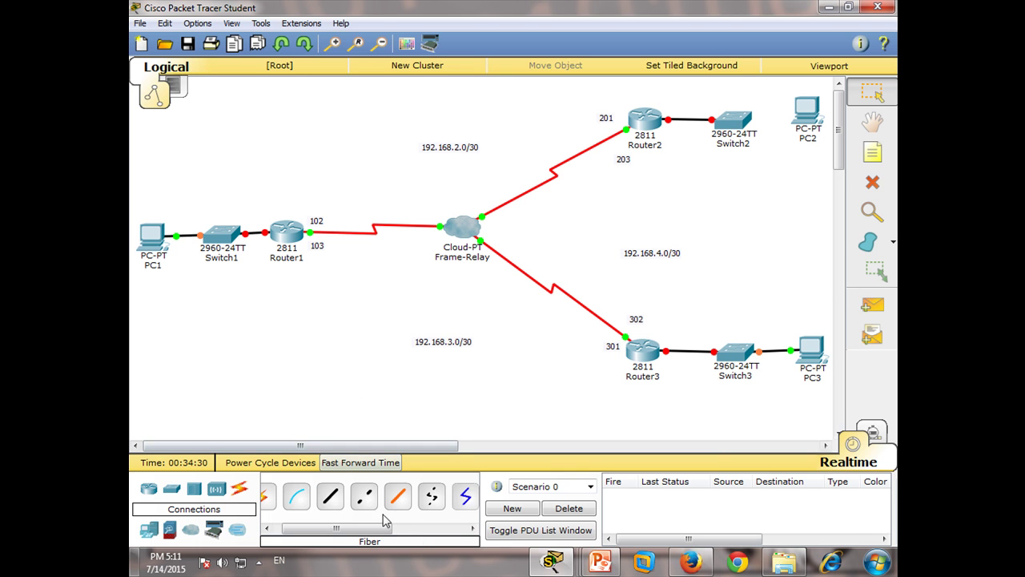
- Connect Switch2's FastEthernet0/2 to PC2's FastEthernet0 with a copper straight-through cable
{"action": "left_click", "coordinate": [735, 119]}
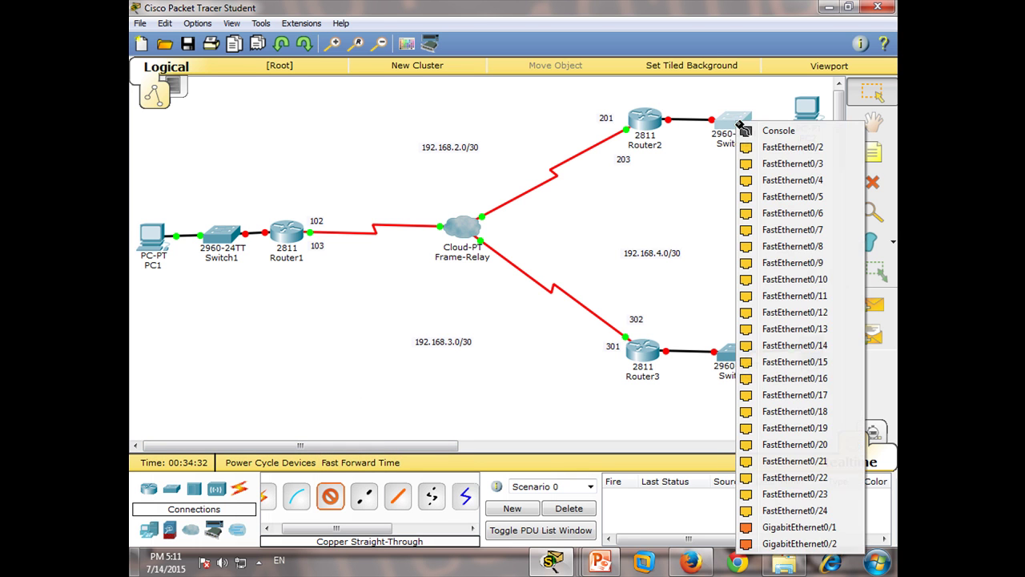
{"action": "left_click", "coordinate": [772, 153]}
{"action": "left_click", "coordinate": [795, 128]}
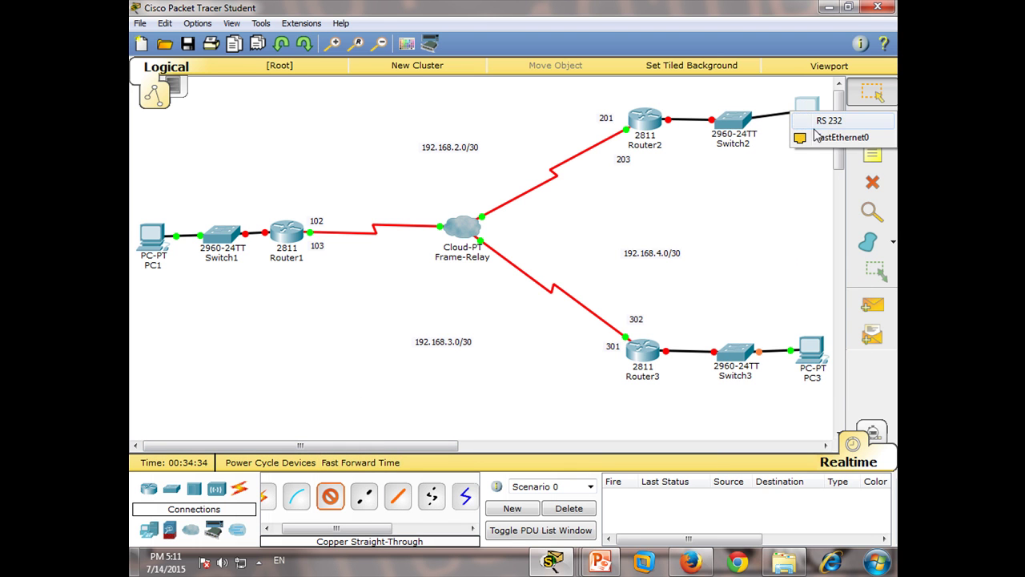
{"action": "left_click", "coordinate": [817, 140]}
- Add network notes reading 10.0.0.0/8 above Switch1 and 100.0.0.0 /24 above Switch2
{"action": "left_click", "coordinate": [873, 152]}
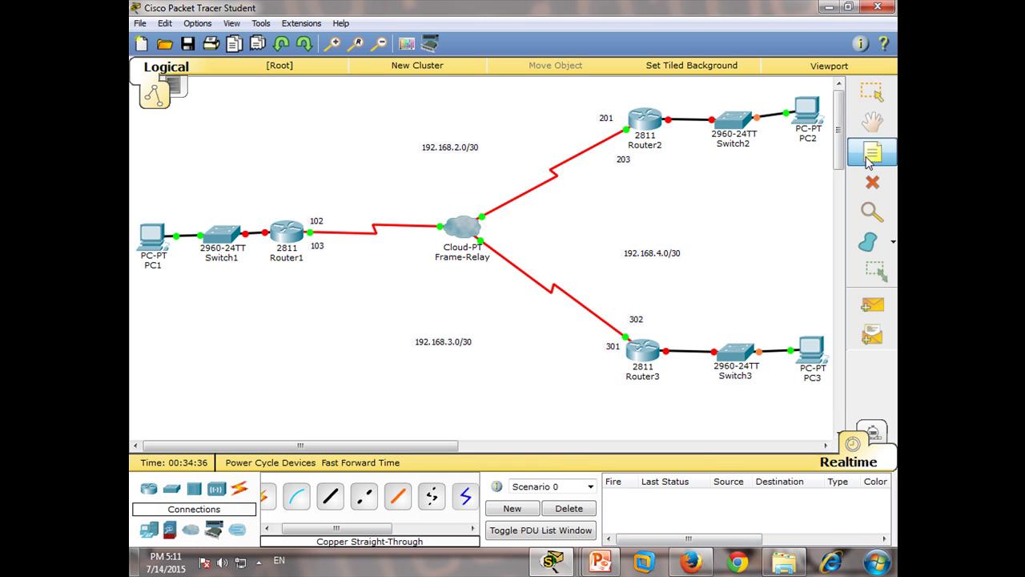
{"action": "left_click", "coordinate": [192, 193]}
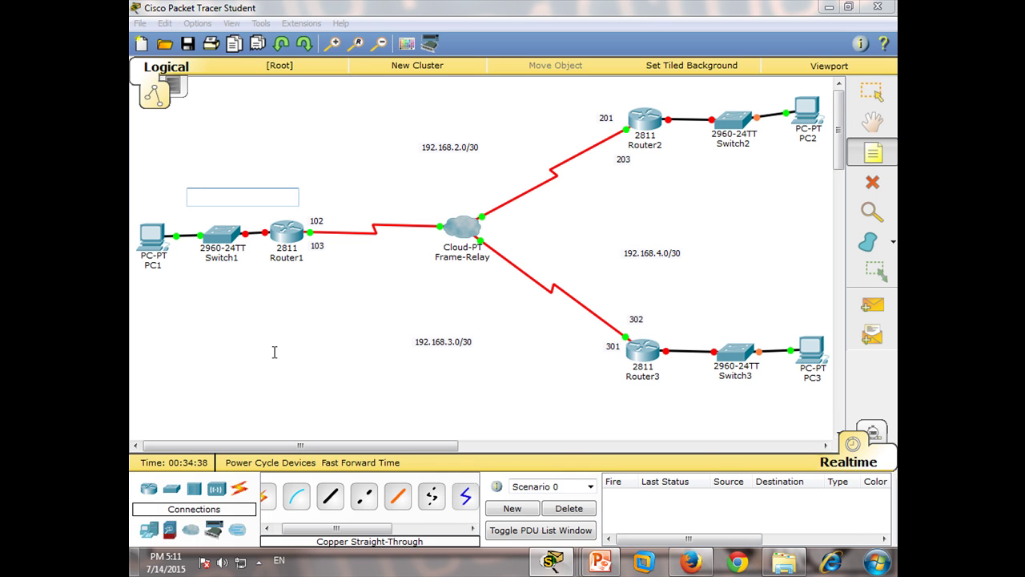
{"action": "type", "text": "10.0.0.0/8"}
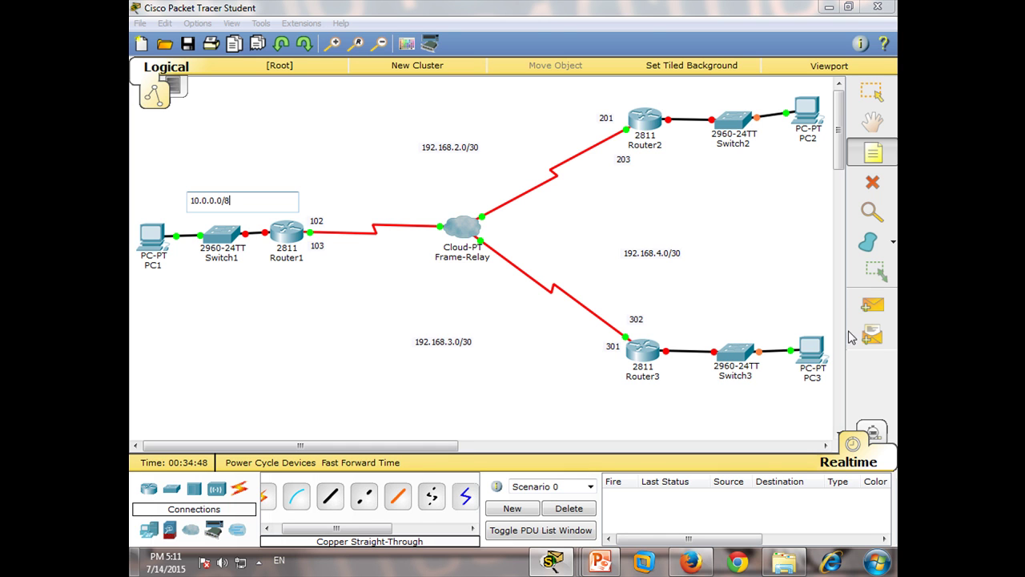
{"action": "left_click", "coordinate": [694, 93]}
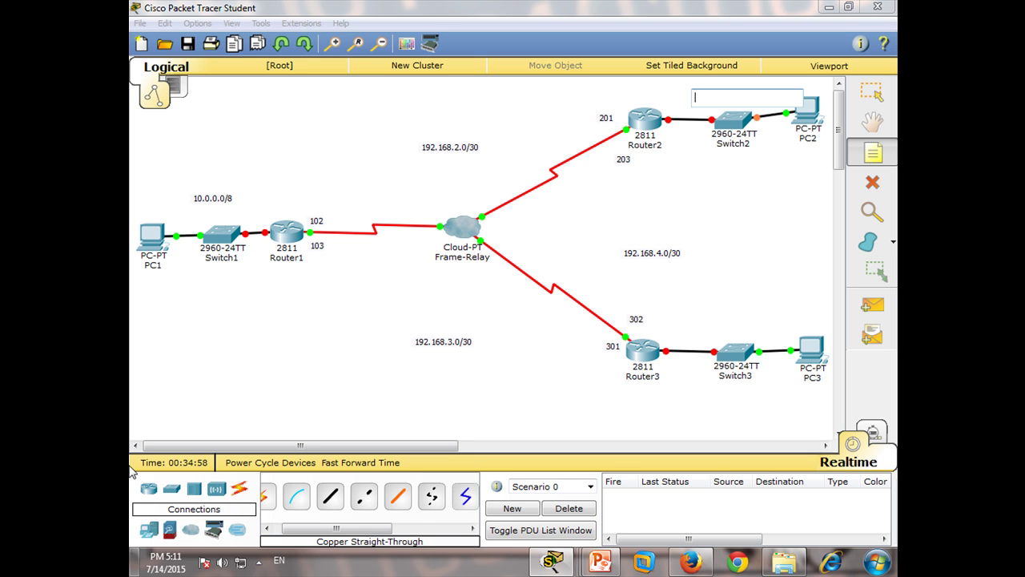
{"action": "type", "text": "100.0.0.0 /24"}
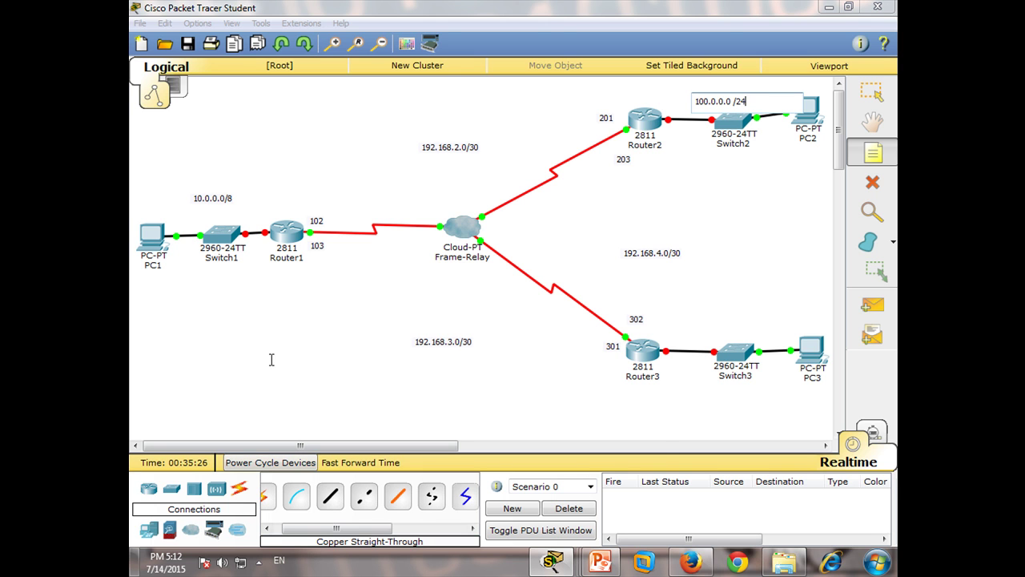
{"action": "left_click", "coordinate": [701, 308]}
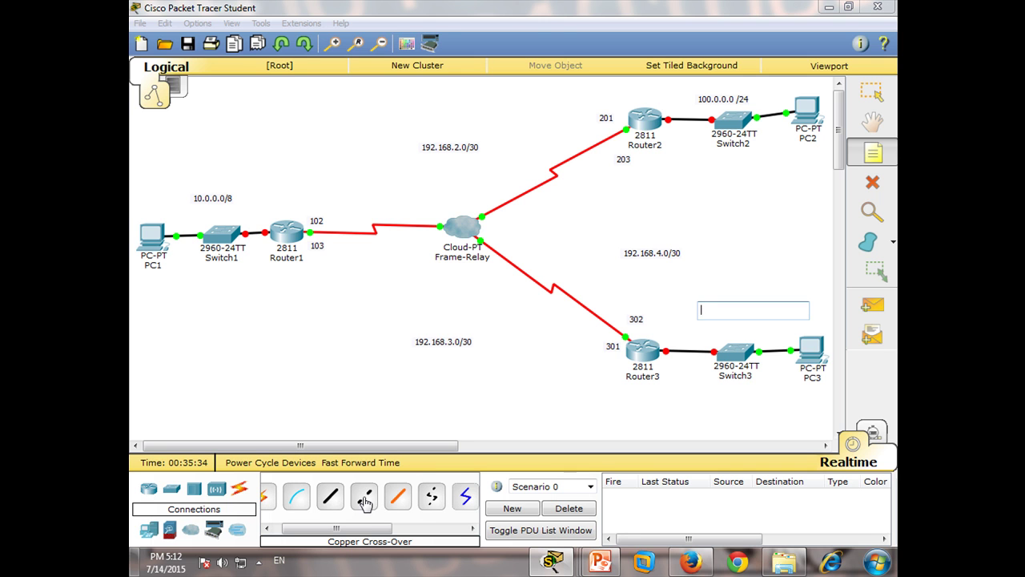
- Edit the note above Switch2 to read 100.0.0.0 /16
{"action": "left_click", "coordinate": [740, 96]}
{"action": "key", "text": "Escape"}
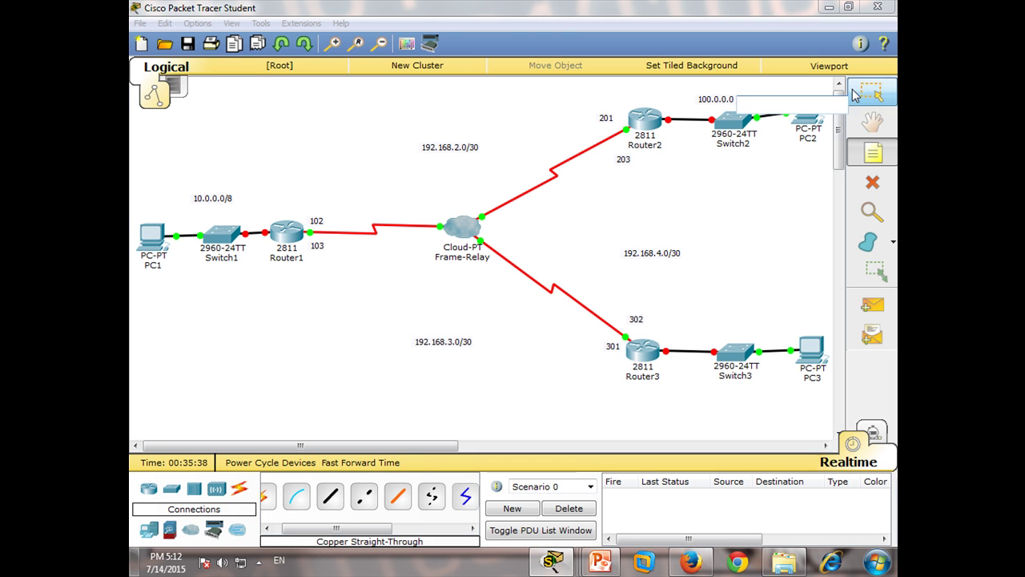
{"action": "double_click", "coordinate": [731, 101]}
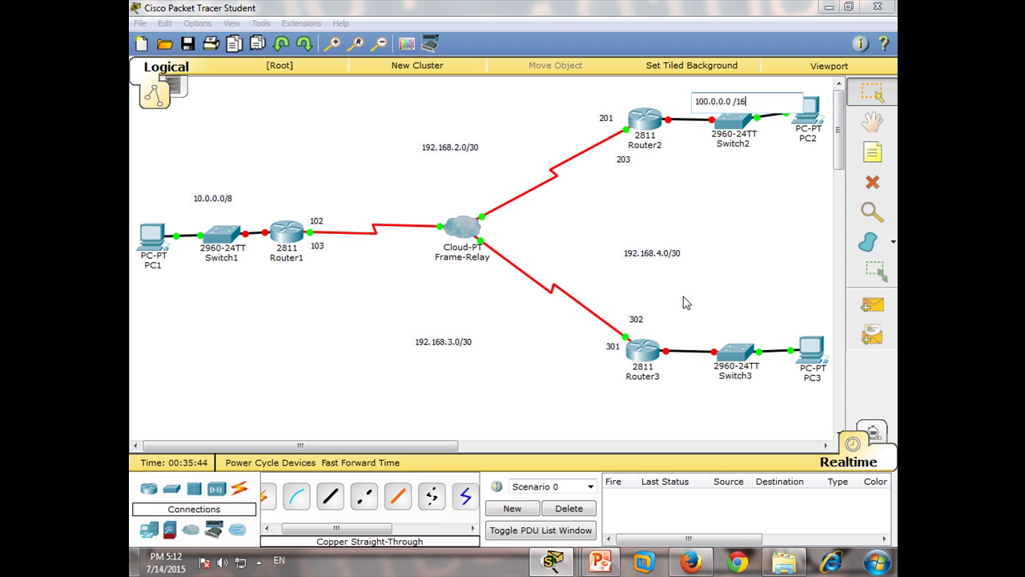
{"action": "left_click", "coordinate": [710, 313]}
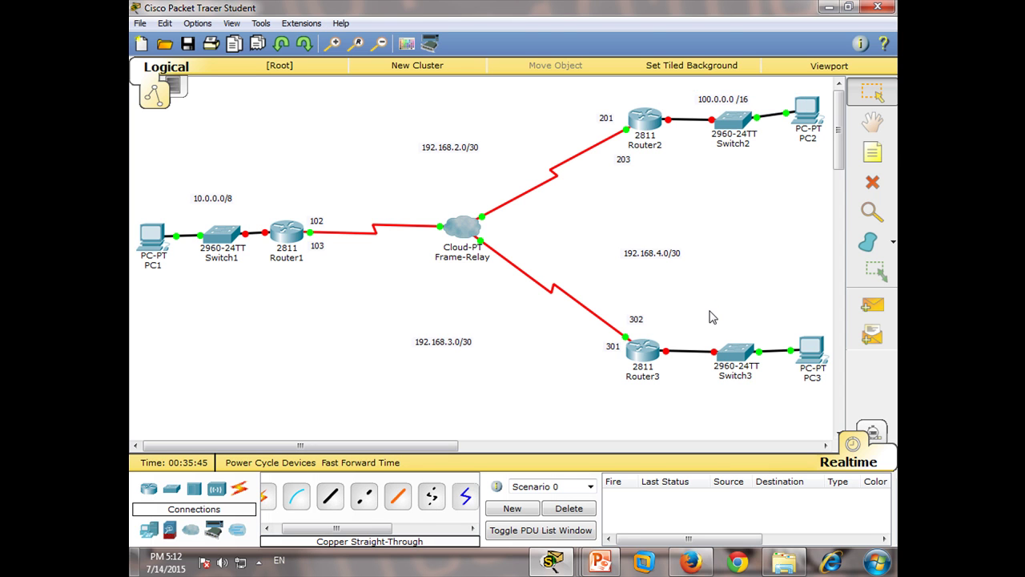
- Add a note reading 200.0.0.0 /24 above Switch3 and move it closer to the switch
{"action": "left_click", "coordinate": [867, 164]}
{"action": "left_click", "coordinate": [693, 313]}
{"action": "type", "text": "200.0.0.0 /24"}
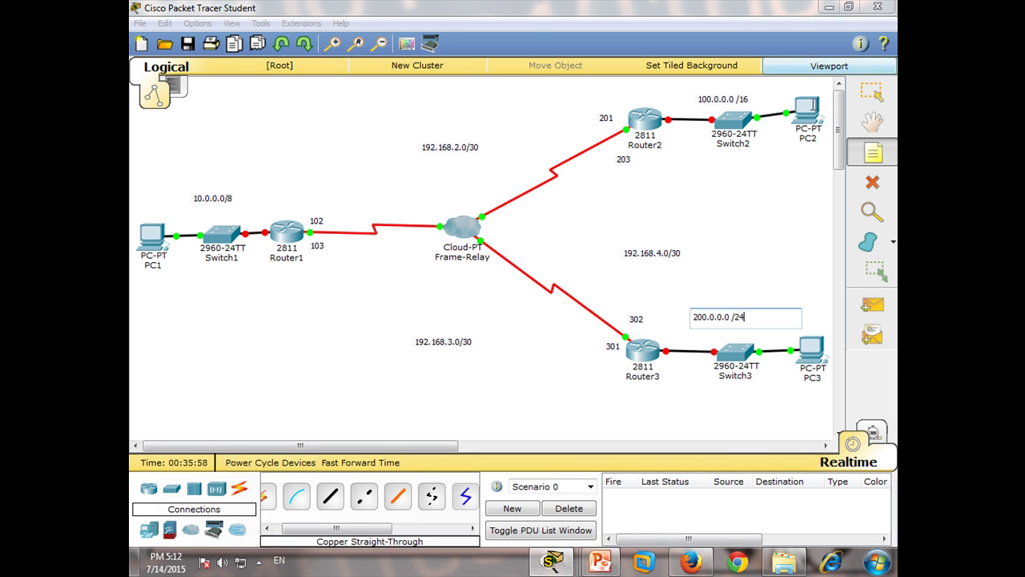
{"action": "left_click", "coordinate": [889, 107]}
{"action": "left_click_drag", "start_coordinate": [717, 319], "coordinate": [723, 336]}
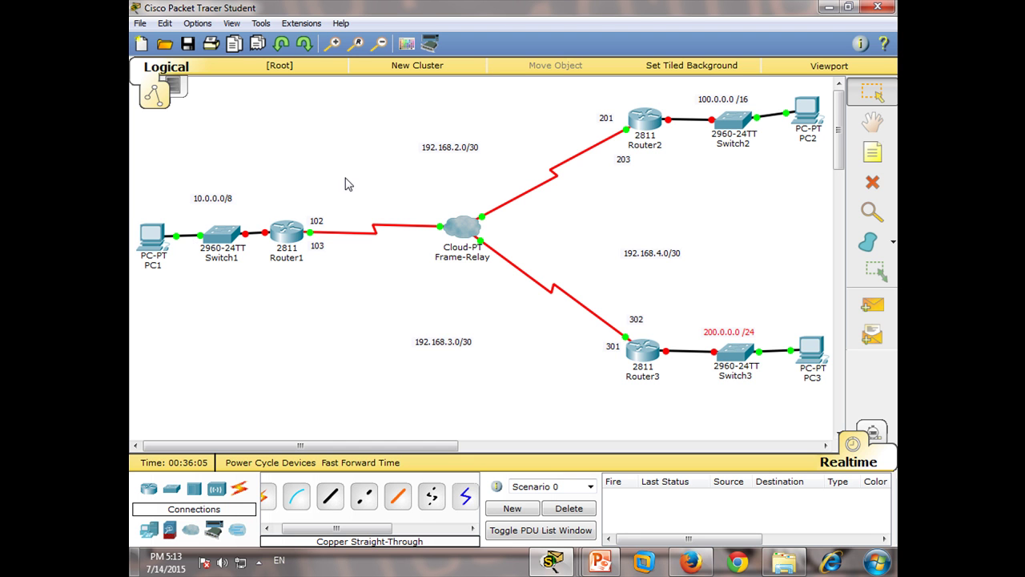
- Open Router1's command line and enter global configuration mode with configure terminal
{"action": "left_click", "coordinate": [282, 240]}
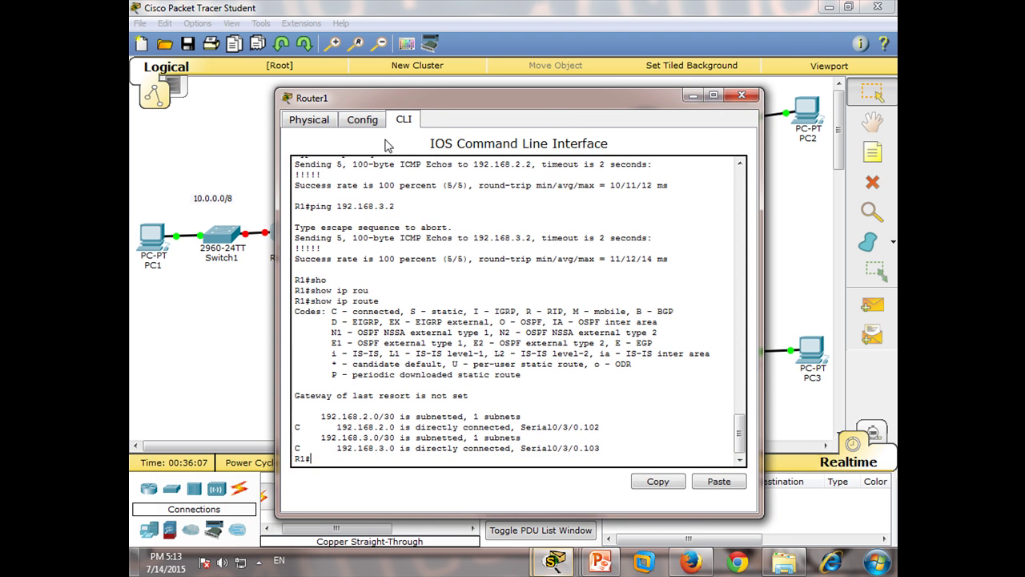
{"action": "type", "text": "conf"}
{"action": "key", "text": "Tab"}
{"action": "type", "text": "te"}
{"action": "key", "text": "Tab"}
{"action": "key", "text": "Return"}
{"action": "key", "text": "Return"}
{"action": "key", "text": "Return"}
- Assign IP address 10.0.0.1 with mask 255.0.0.0 to Router1's interface fastEthernet 0/0
{"action": "type", "text": "inter"}
{"action": "key", "text": "Tab"}
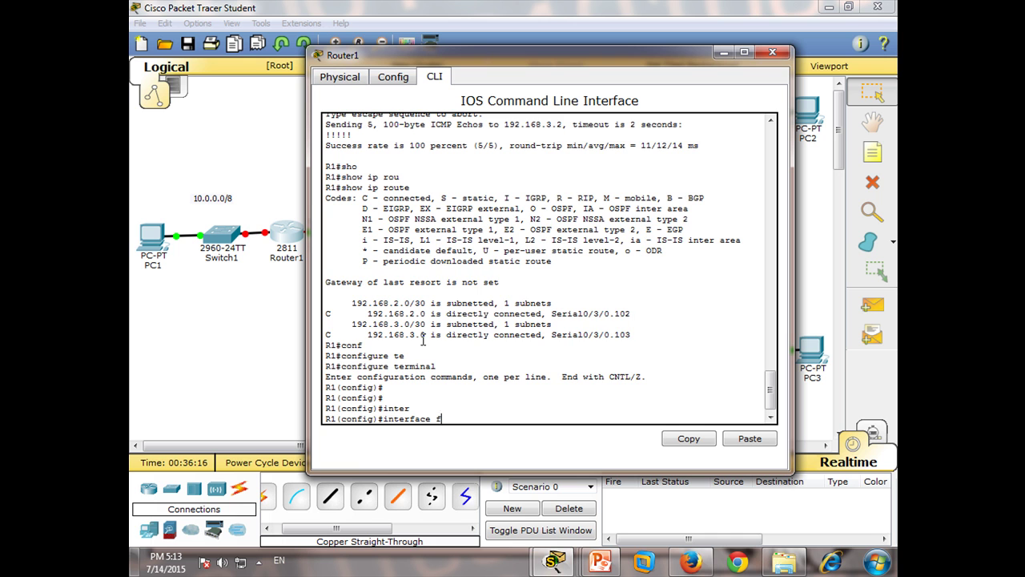
{"action": "type", "text": "fastEthernet 0/"}
{"action": "key", "text": "Tab"}
{"action": "type", "text": "0/0"}
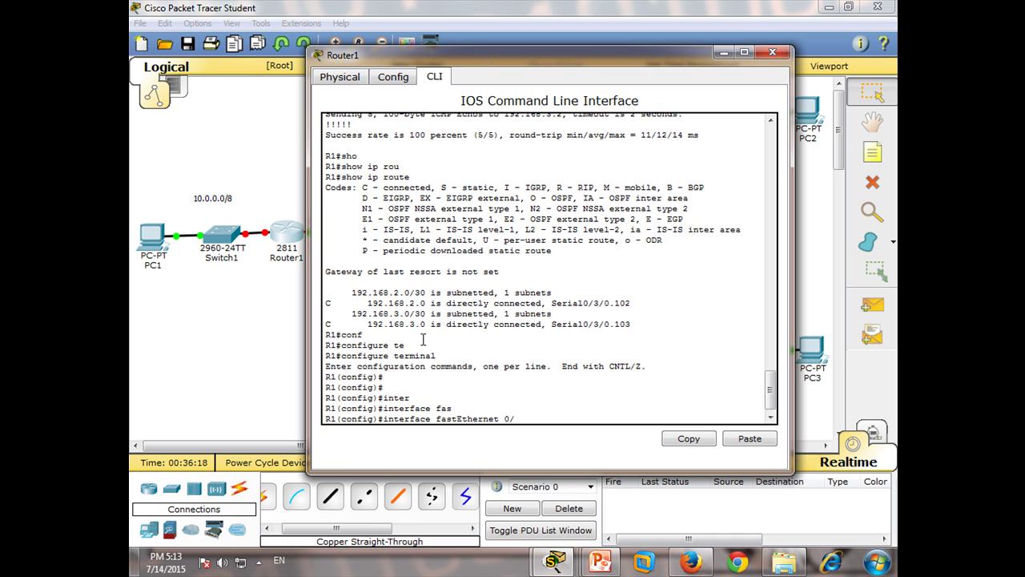
{"action": "key", "text": "Return"}
{"action": "type", "text": "ip addre"}
{"action": "key", "text": "Tab"}
{"action": "type", "text": "10.0.0."}
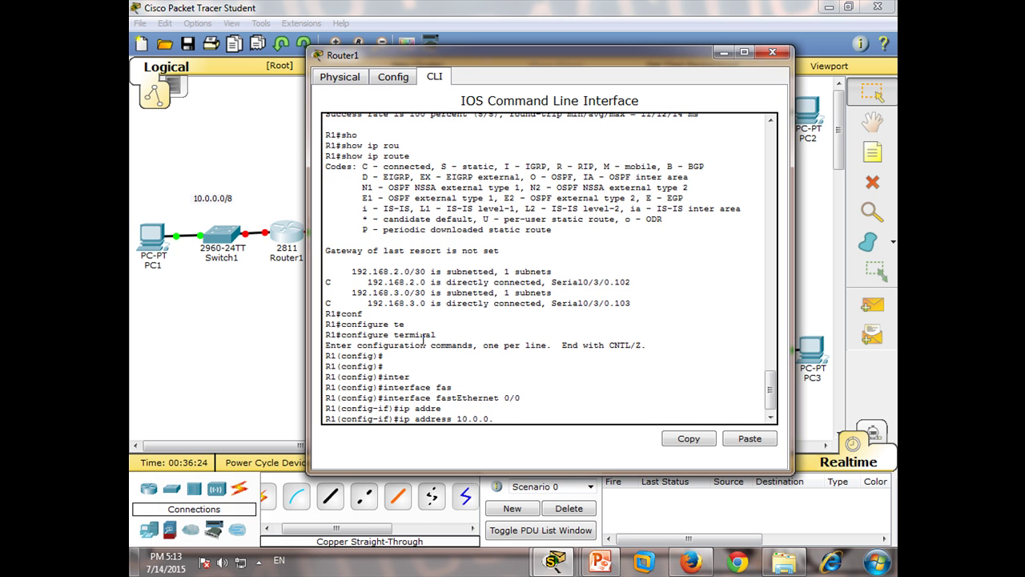
{"action": "type", "text": "1 255.0.0.0"}
{"action": "key", "text": "Return"}
- Enable the fastEthernet 0/0 interface with no shutdown and leave configuration mode with end
{"action": "type", "text": "no shu"}
{"action": "key", "text": "Tab"}
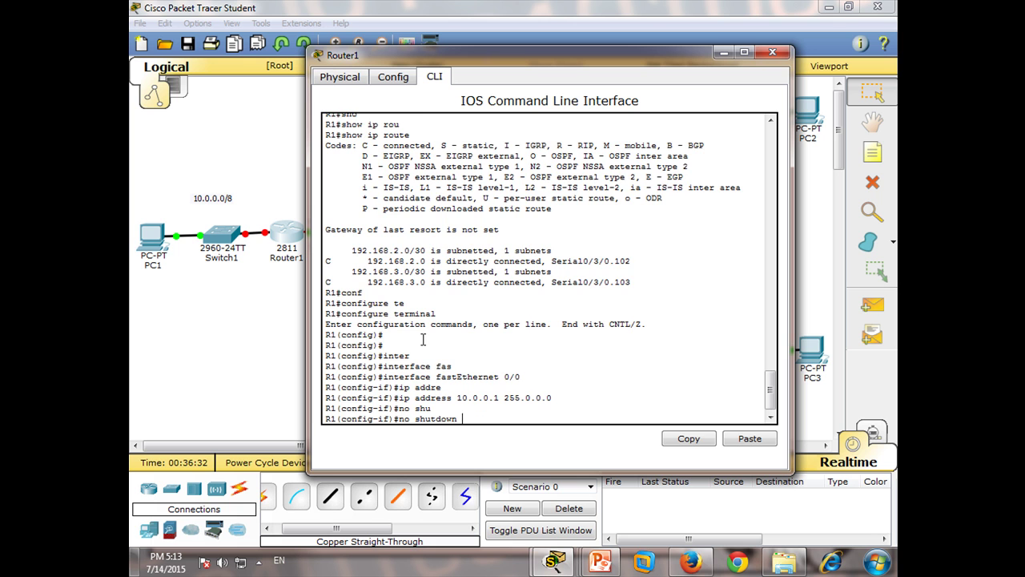
{"action": "key", "text": "Return"}
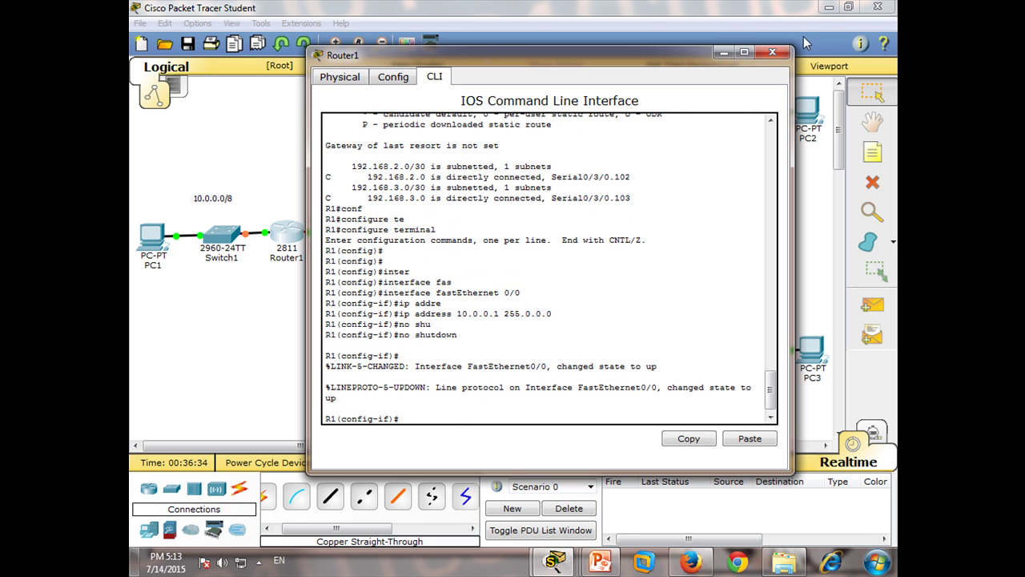
{"action": "type", "text": "ena"}
{"action": "key", "text": "BackSpace"}
{"action": "type", "text": "d"}
{"action": "key", "text": "Return"}
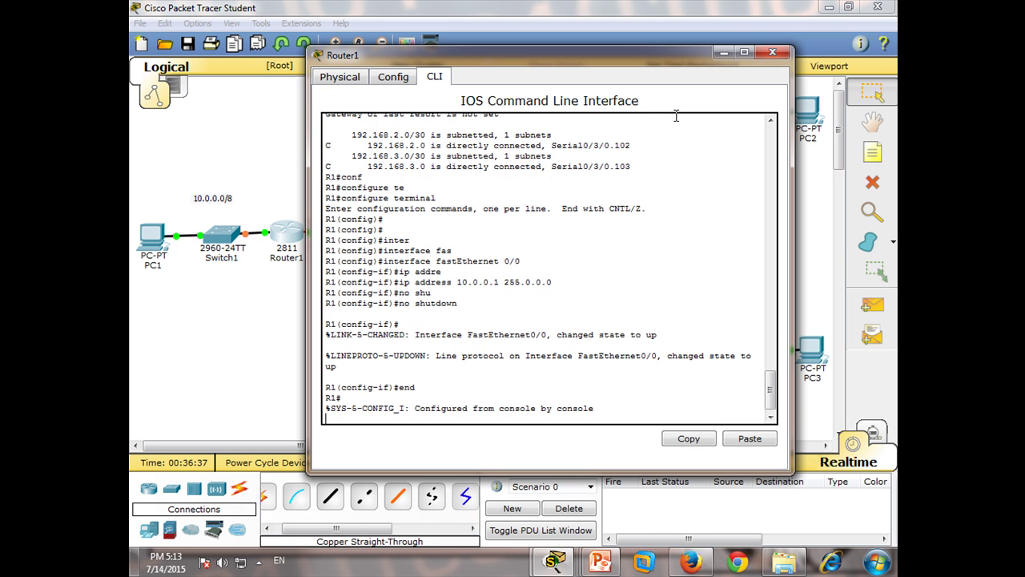
- Save Router1's configuration with copy running-config startup-config, accepting the default destination filename, and close the router window
{"action": "key", "text": "Return"}
{"action": "key", "text": "Return"}
{"action": "key", "text": "Return"}
{"action": "type", "text": "copy"}
{"action": "key", "text": "Tab"}
{"action": "type", "text": "ru"}
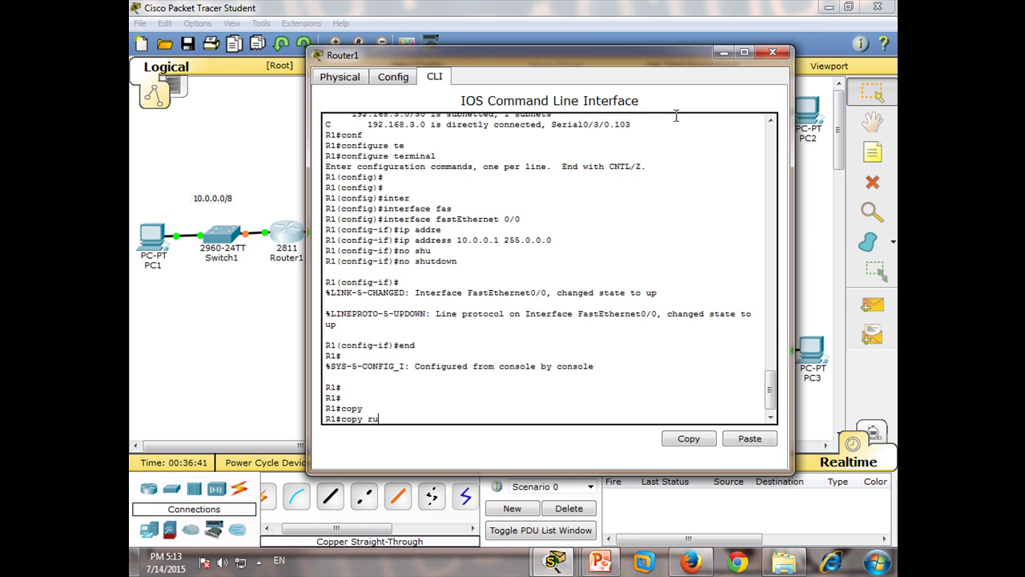
{"action": "key", "text": "Tab"}
{"action": "type", "text": "st"}
{"action": "key", "text": "Tab"}
{"action": "key", "text": "Return"}
{"action": "key", "text": "Return"}
{"action": "key", "text": "Return"}
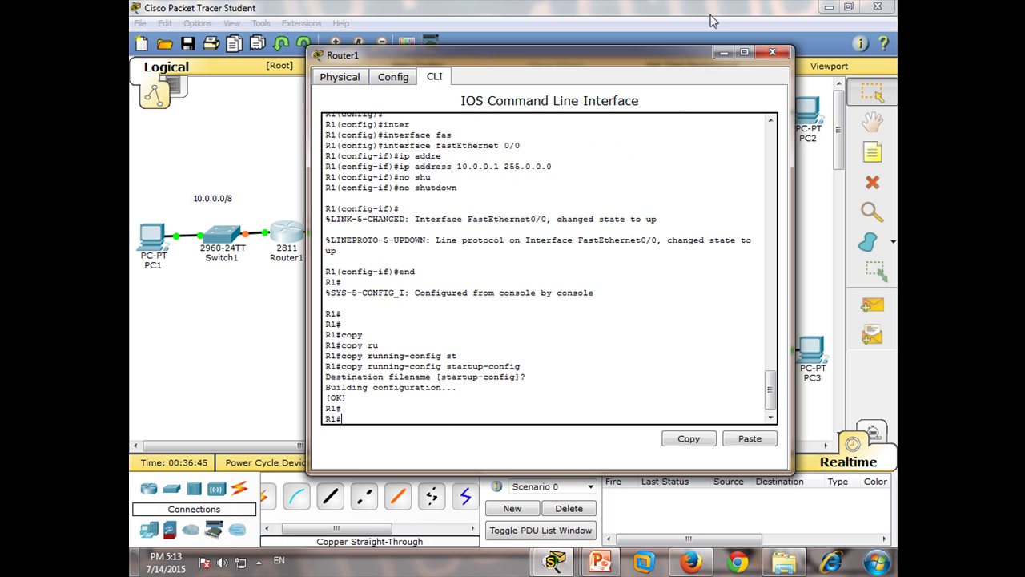
{"action": "left_click", "coordinate": [773, 52]}
- Configure PC1 with static IP address 10.0.0.2, subnet mask 255.0.0.0 and default gateway 10.0.0.1, and close the IP settings
{"action": "left_click", "coordinate": [156, 237]}
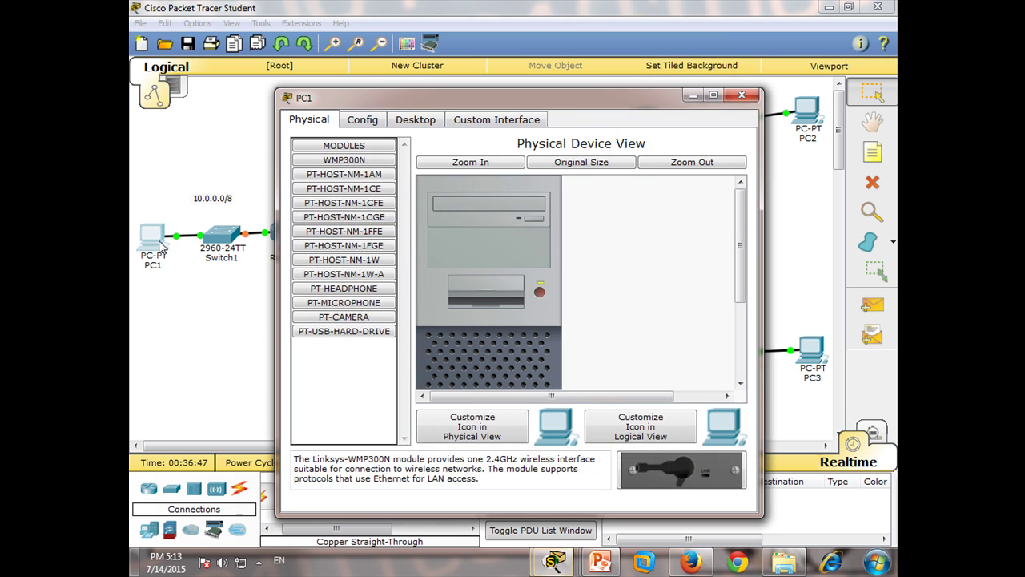
{"action": "left_click", "coordinate": [371, 124]}
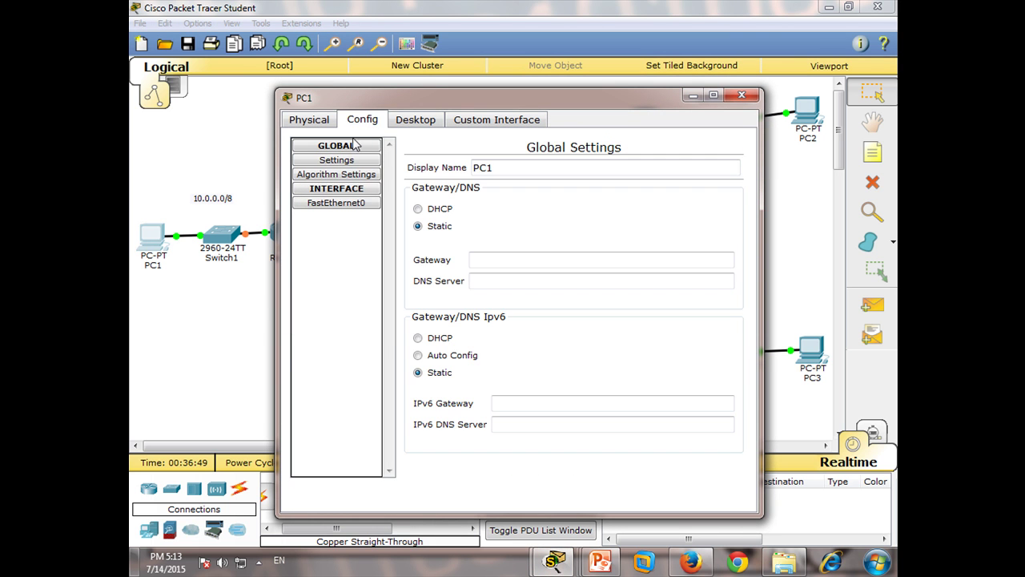
{"action": "left_click", "coordinate": [412, 122]}
{"action": "left_click", "coordinate": [315, 188]}
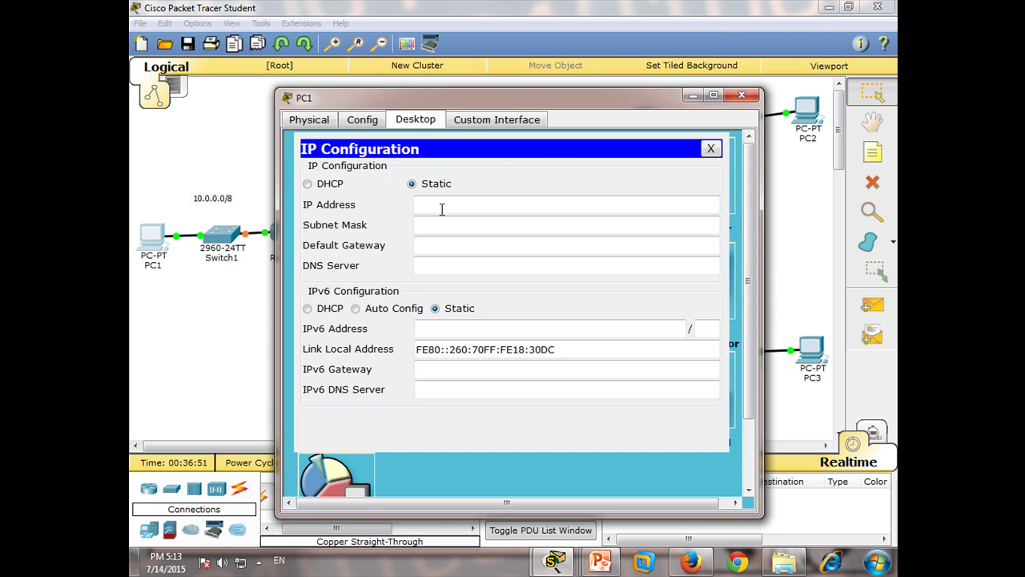
{"action": "type", "text": "10.0.0."}
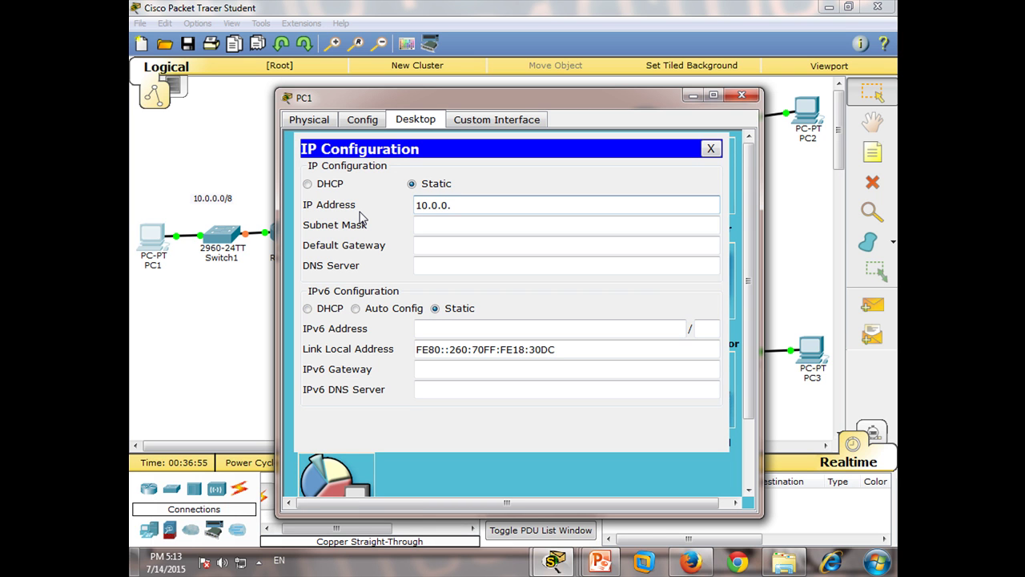
{"action": "type", "text": "2"}
{"action": "left_click", "coordinate": [441, 227]}
{"action": "left_click", "coordinate": [426, 249]}
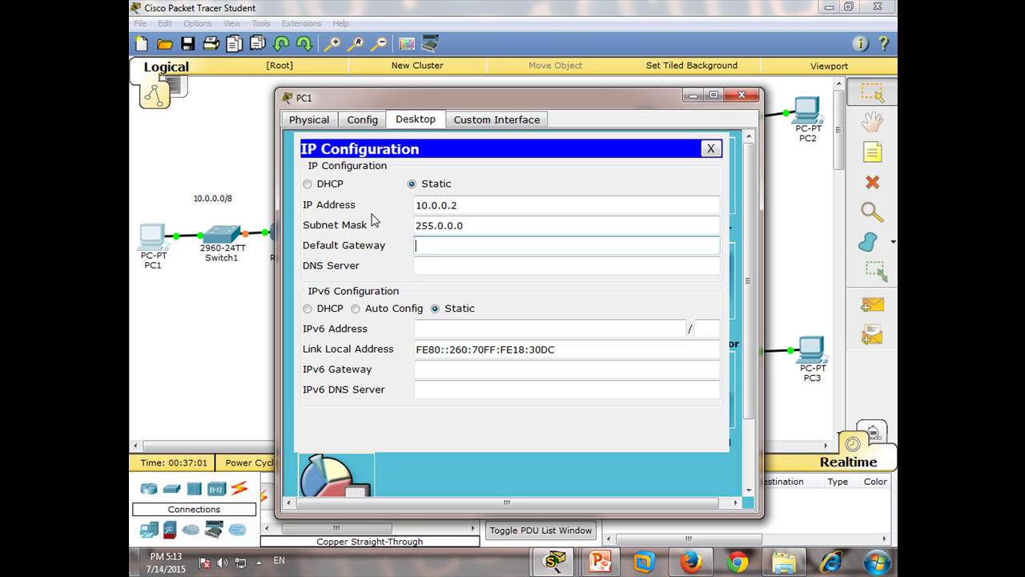
{"action": "type", "text": "10.0.0.1"}
{"action": "left_click", "coordinate": [710, 149]}
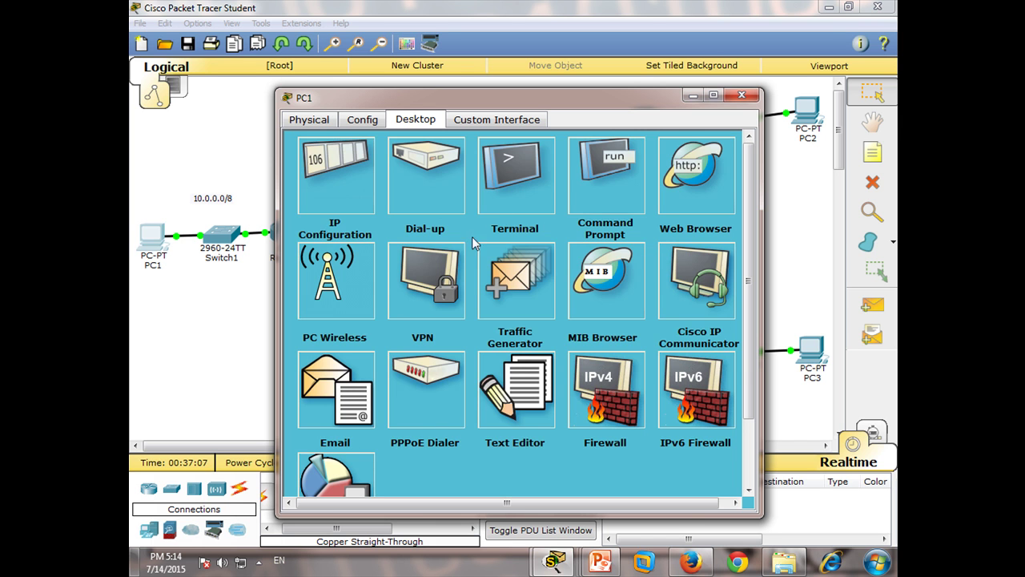
- Ping 10.0.0.1 from PC1's command prompt and close the PC1 window
{"action": "left_click", "coordinate": [589, 162]}
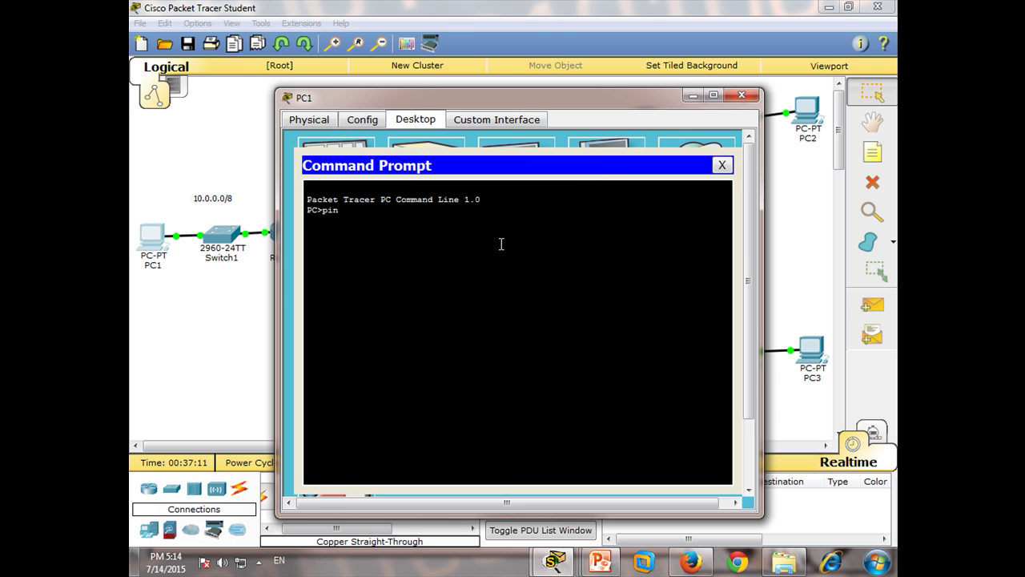
{"action": "type", "text": "ping 10.0.0.1"}
{"action": "key", "text": "Return"}
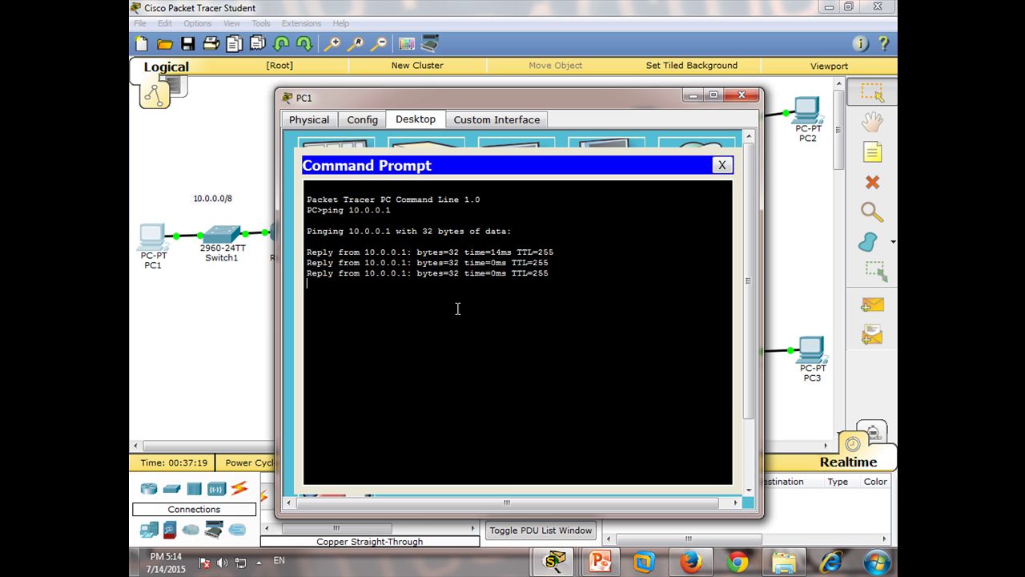
{"action": "left_click", "coordinate": [741, 95]}
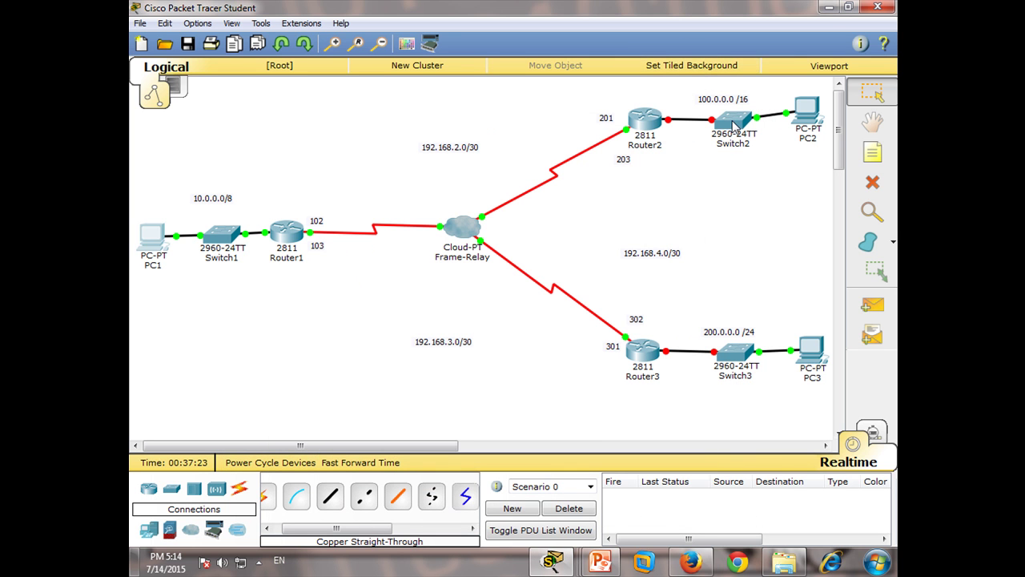
- Open Router2's command line, enter privileged mode with enable, and enter global configuration mode with configure terminal
{"action": "left_click", "coordinate": [645, 122]}
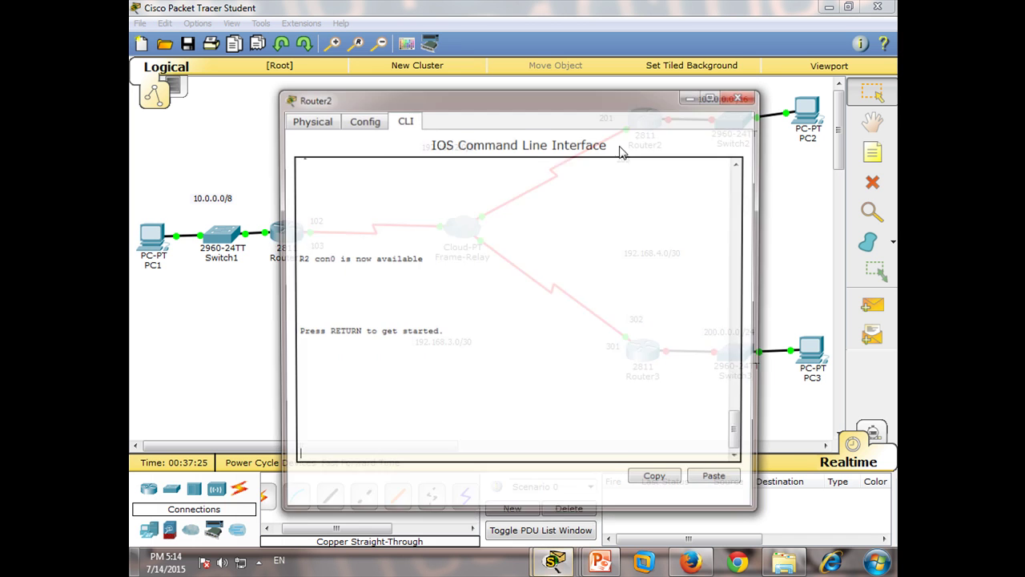
{"action": "left_click_drag", "start_coordinate": [553, 99], "coordinate": [459, 46]}
{"action": "key", "text": "Return"}
{"action": "key", "text": "Return"}
{"action": "key", "text": "Return"}
{"action": "key", "text": "Return"}
{"action": "type", "text": "ena"}
{"action": "key", "text": "Tab"}
{"action": "key", "text": "Return"}
{"action": "type", "text": "conf"}
{"action": "key", "text": "Tab"}
{"action": "type", "text": "te"}
{"action": "key", "text": "Tab"}
{"action": "key", "text": "Return"}
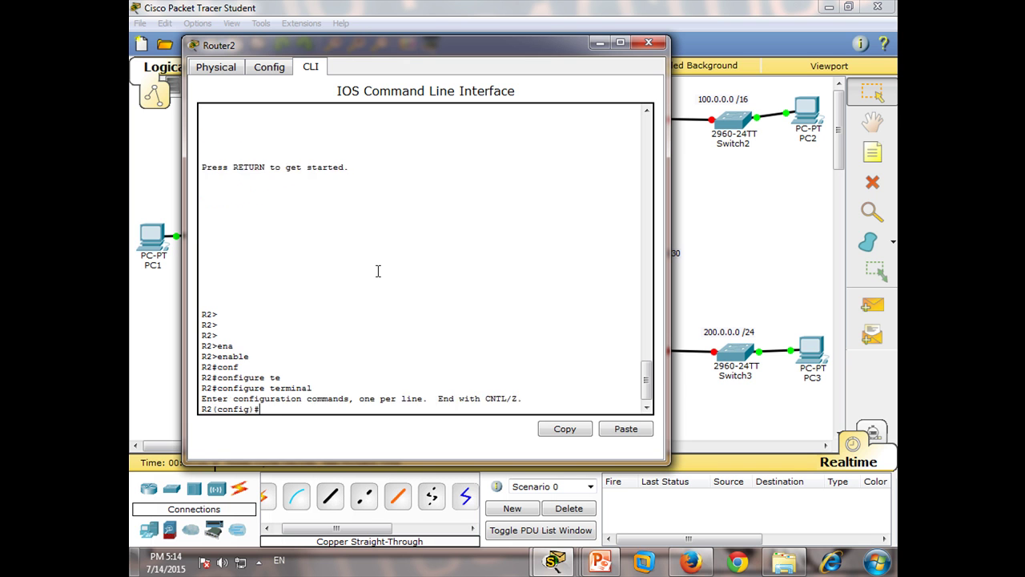
{"action": "key", "text": "Return"}
- Assign IP address 100.0.0.1 with mask 255.255.0.0 to Router2's interface fastEthernet 0/0
{"action": "type", "text": "inter"}
{"action": "key", "text": "Tab"}
{"action": "type", "text": "fas"}
{"action": "key", "text": "Tab"}
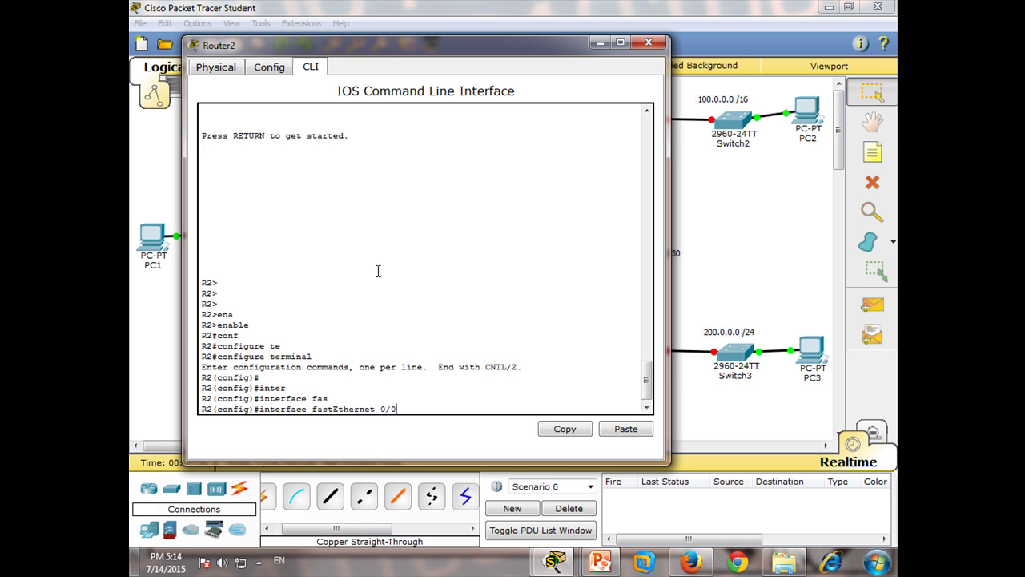
{"action": "key", "text": "Return"}
{"action": "key", "text": "Return"}
{"action": "key", "text": "Return"}
{"action": "type", "text": "ip addre"}
{"action": "key", "text": "Tab"}
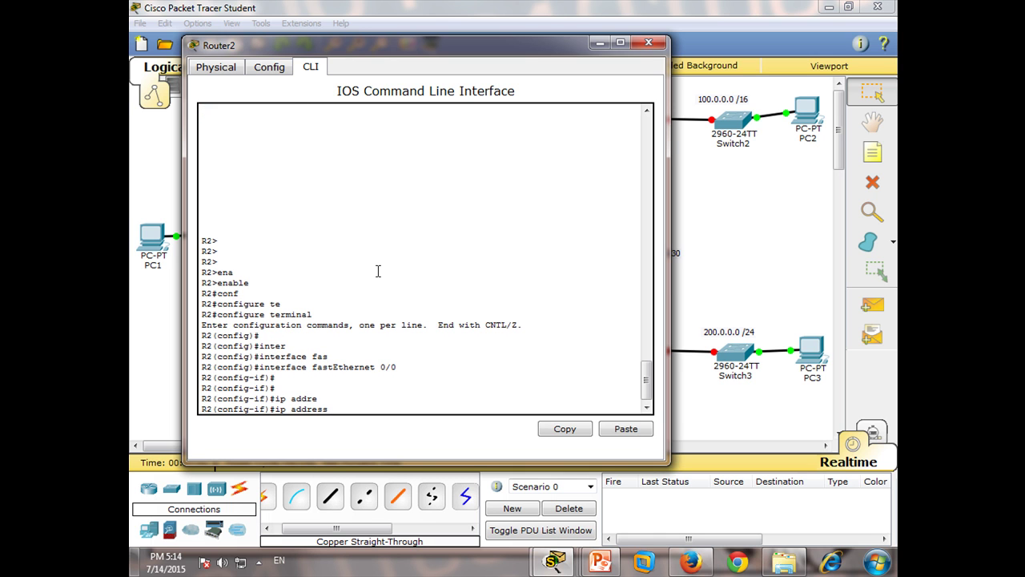
{"action": "type", "text": "100.0.0.1 2"}
{"action": "key", "text": "BackSpace"}
{"action": "type", "text": "55.255.0.0"}
{"action": "key", "text": "Return"}
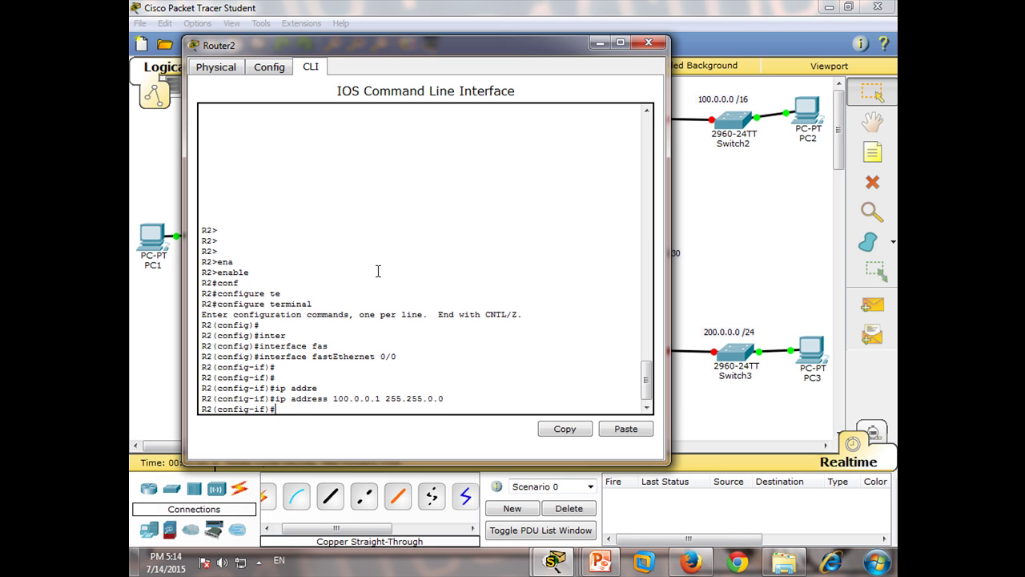
- Enable Router2's fastEthernet 0/0 interface with no shutdown and leave configuration mode with end
{"action": "type", "text": "no shut"}
{"action": "key", "text": "Tab"}
{"action": "key", "text": "Return"}
{"action": "key", "text": "Return"}
{"action": "key", "text": "Return"}
{"action": "key", "text": "Return"}
{"action": "key", "text": "Return"}
{"action": "type", "text": "end"}
{"action": "key", "text": "Return"}
{"action": "key", "text": "Return"}
{"action": "key", "text": "Return"}
{"action": "key", "text": "Return"}
{"action": "key", "text": "Return"}
- Save Router2's configuration with copy running-config startup-config, accepting the default destination filename, and close the router window
{"action": "type", "text": "copy"}
{"action": "key", "text": "Tab"}
{"action": "type", "text": "r"}
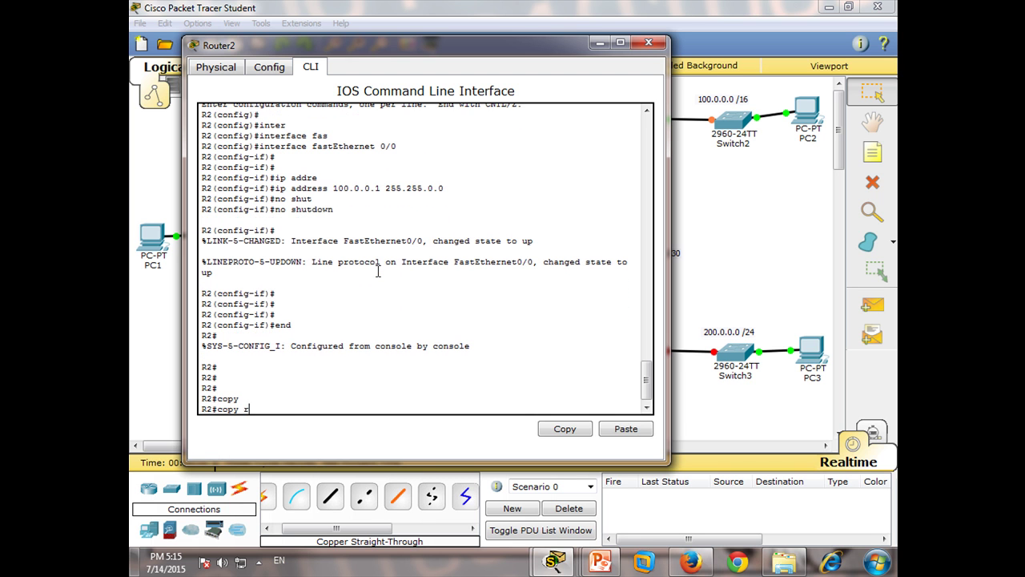
{"action": "type", "text": "un"}
{"action": "key", "text": "Tab"}
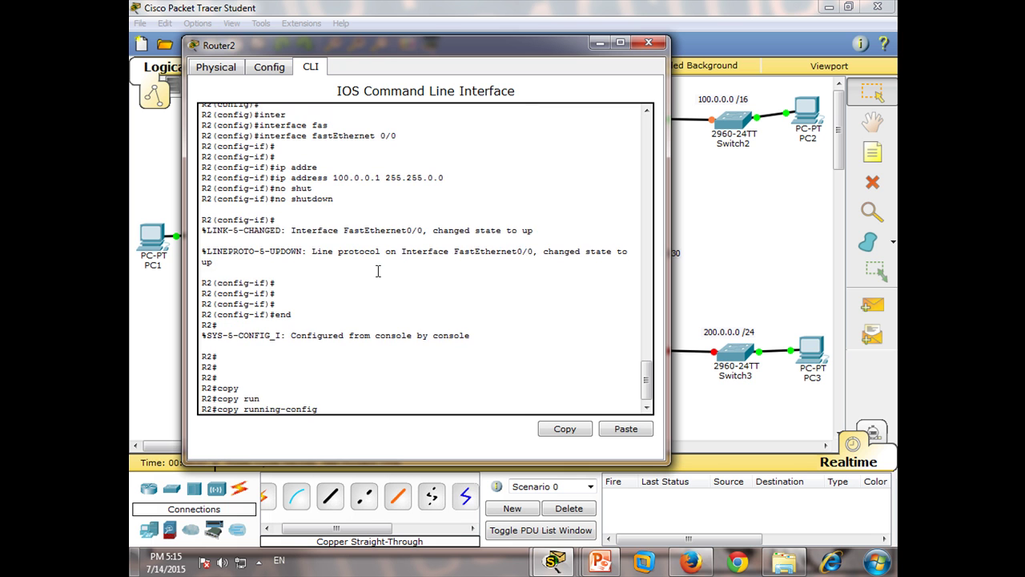
{"action": "type", "text": "sta"}
{"action": "key", "text": "Tab"}
{"action": "key", "text": "Return"}
{"action": "key", "text": "Return"}
{"action": "key", "text": "Return"}
{"action": "key", "text": "Return"}
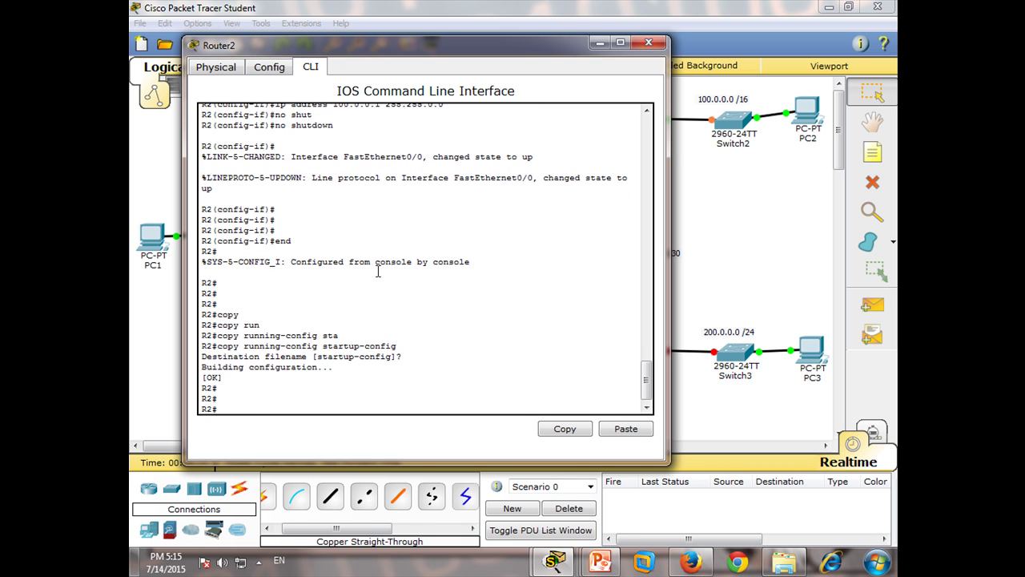
{"action": "left_click", "coordinate": [649, 43]}
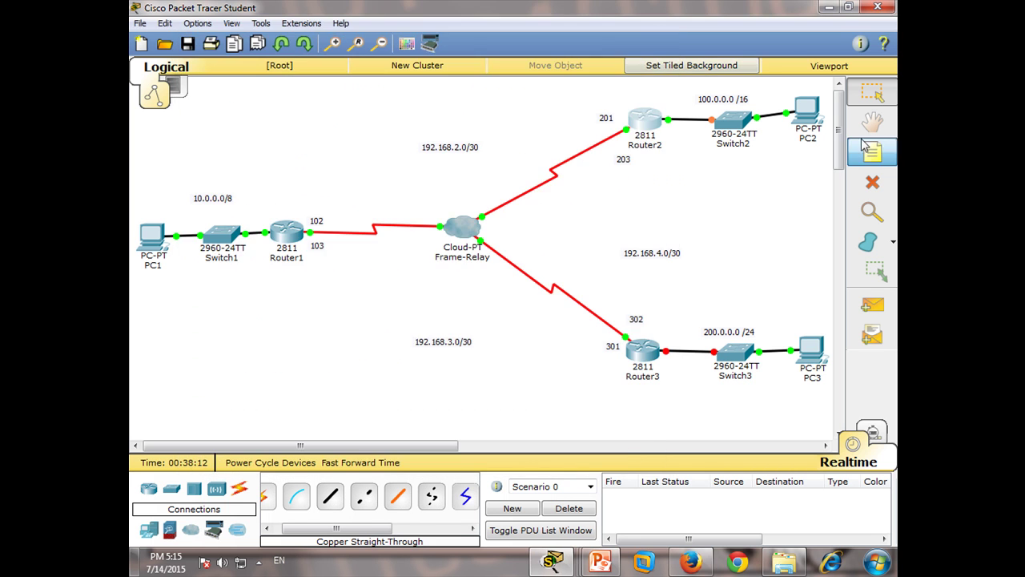
- Set PC2's static IP address to 100.0.0.2 and its subnet mask to 255.255.0.0
{"action": "left_click", "coordinate": [811, 126]}
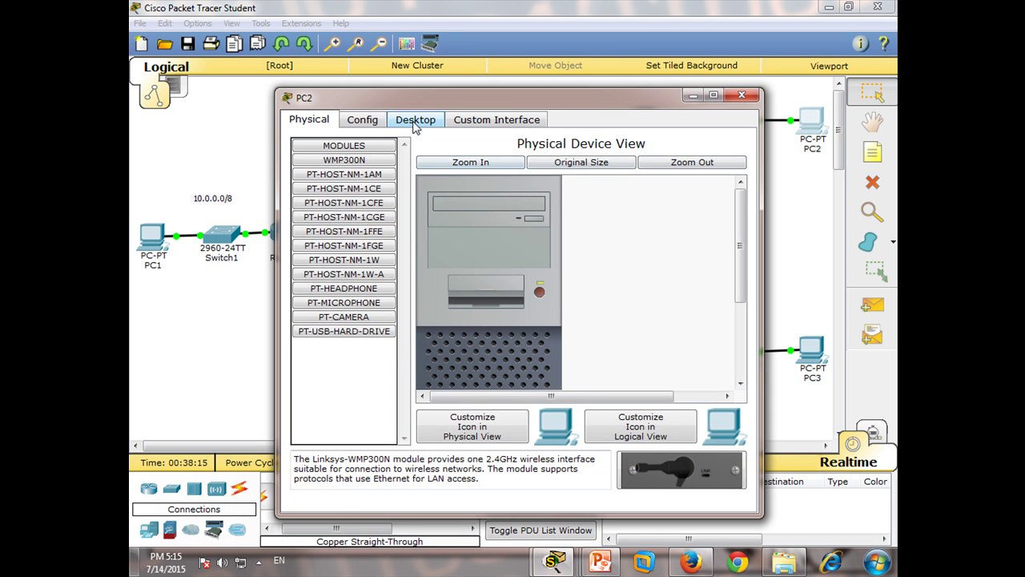
{"action": "left_click", "coordinate": [418, 122]}
{"action": "left_click", "coordinate": [365, 154]}
{"action": "left_click", "coordinate": [419, 202]}
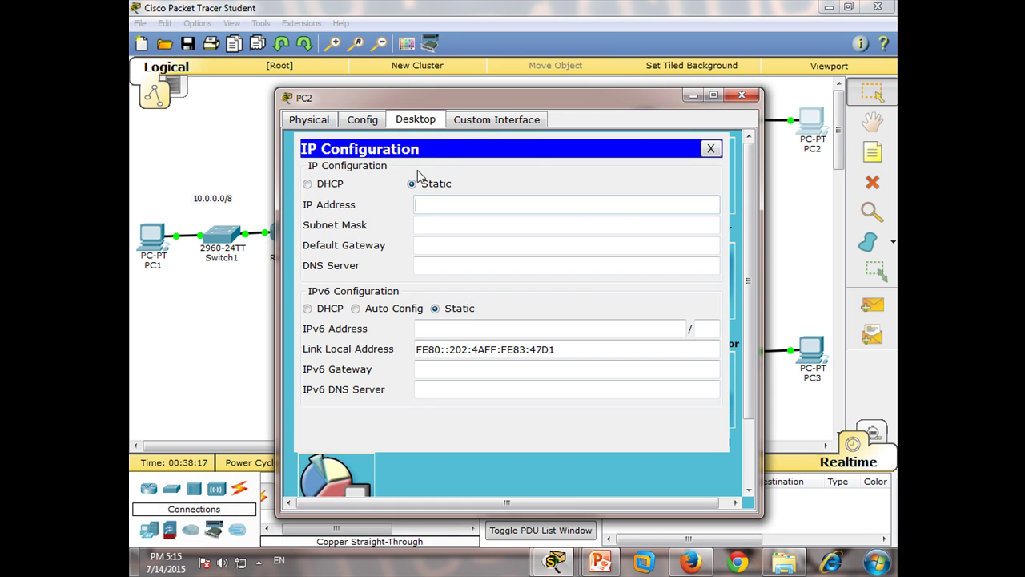
{"action": "left_click_drag", "start_coordinate": [475, 99], "coordinate": [391, 71]}
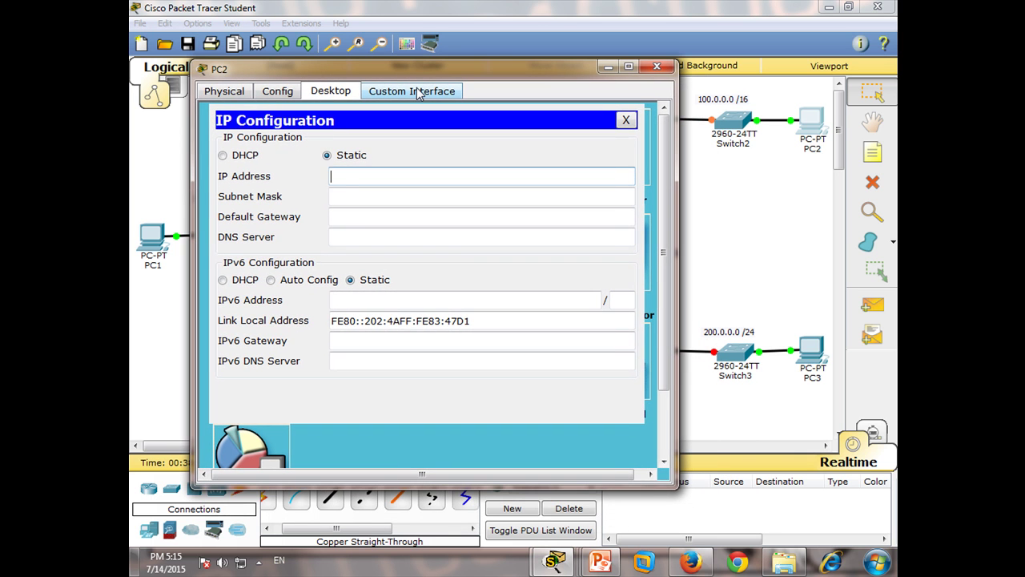
{"action": "type", "text": "100.0.0.2"}
{"action": "left_click", "coordinate": [379, 197]}
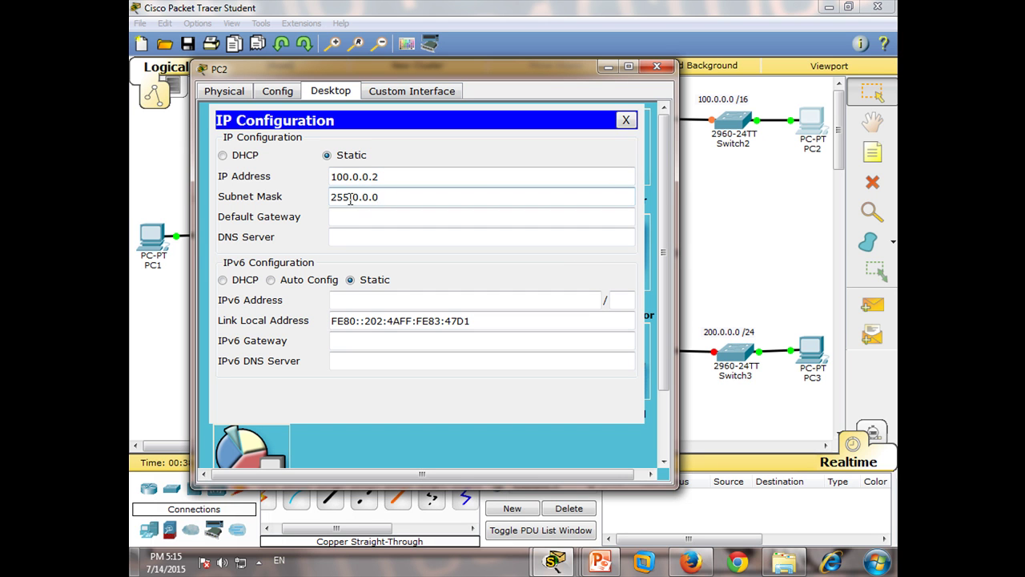
{"action": "double_click", "coordinate": [356, 196]}
{"action": "type", "text": "255."}
- Set PC2's default gateway to 100.0.0.1 and close its IP settings and device window
{"action": "left_click", "coordinate": [347, 219]}
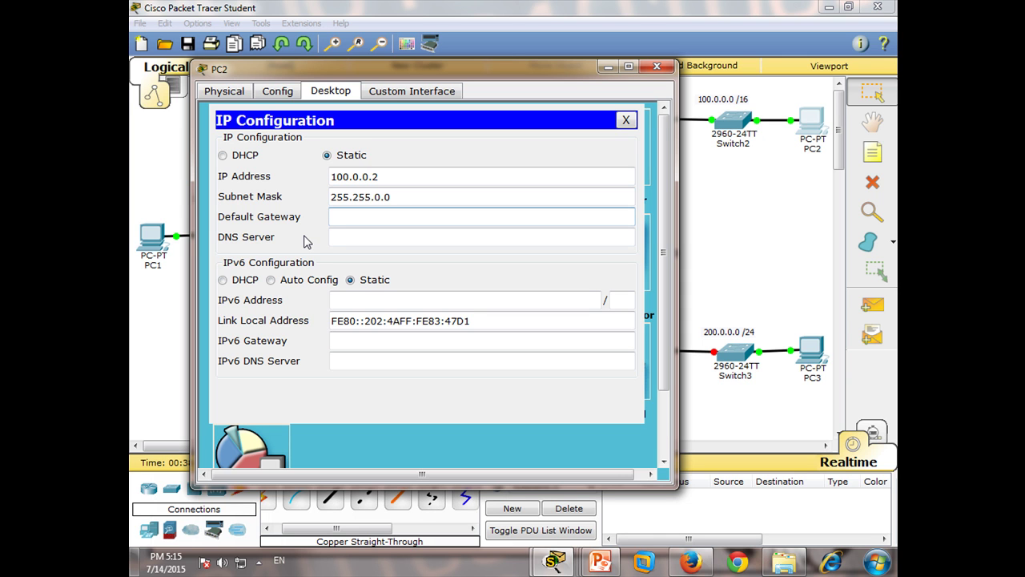
{"action": "type", "text": "100.0.0.1"}
{"action": "left_click", "coordinate": [625, 121]}
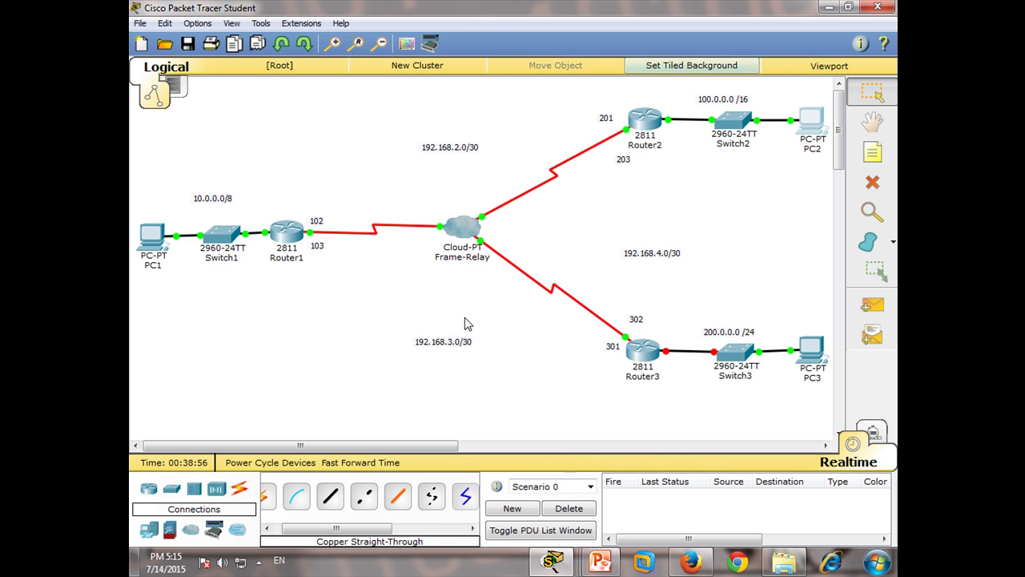
{"action": "left_click", "coordinate": [657, 66]}
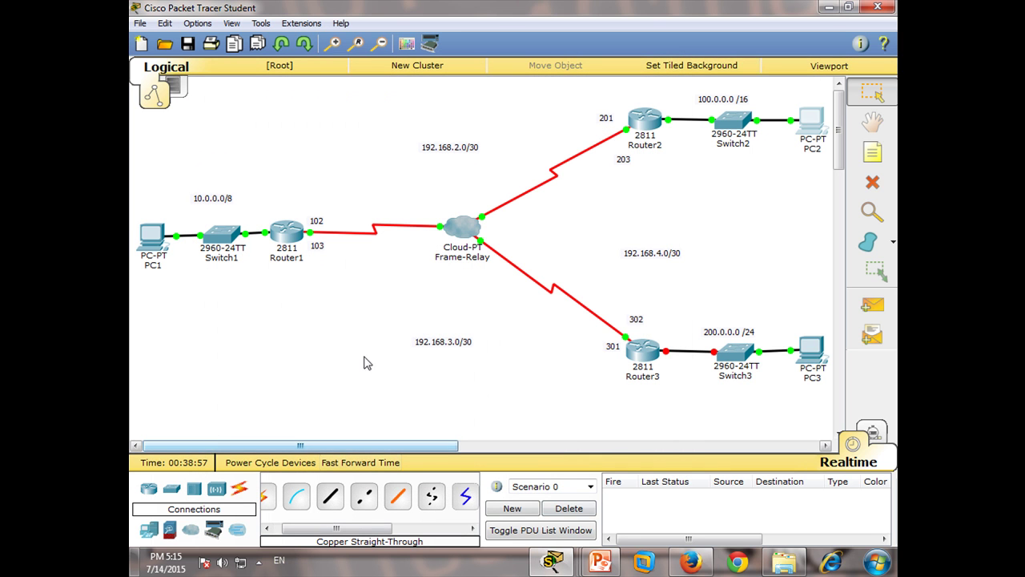
- Ping 100.0.0.1 from PC2's command prompt and close the PC2 window
{"action": "left_click", "coordinate": [812, 120]}
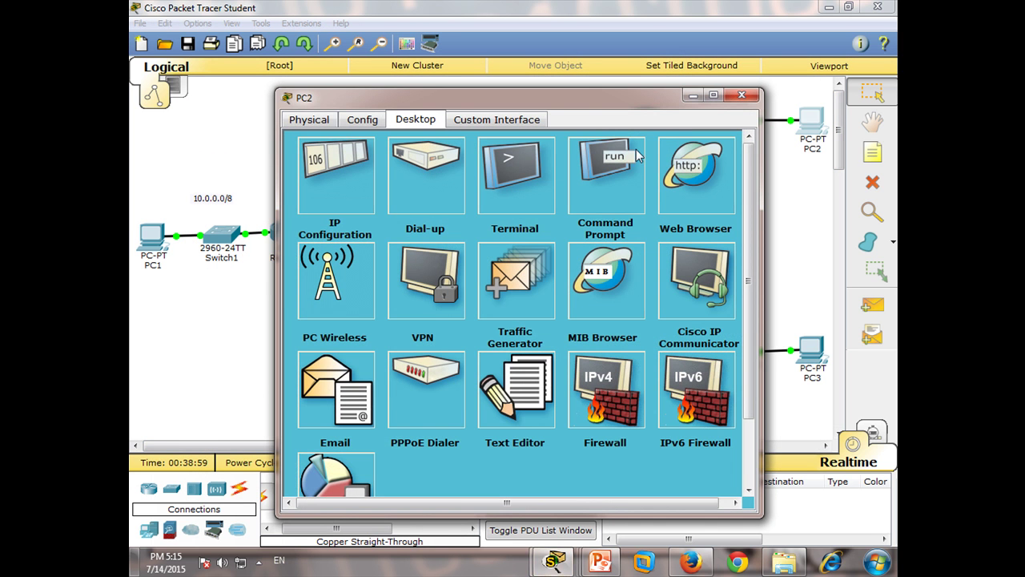
{"action": "left_click", "coordinate": [613, 166]}
{"action": "type", "text": "ping"}
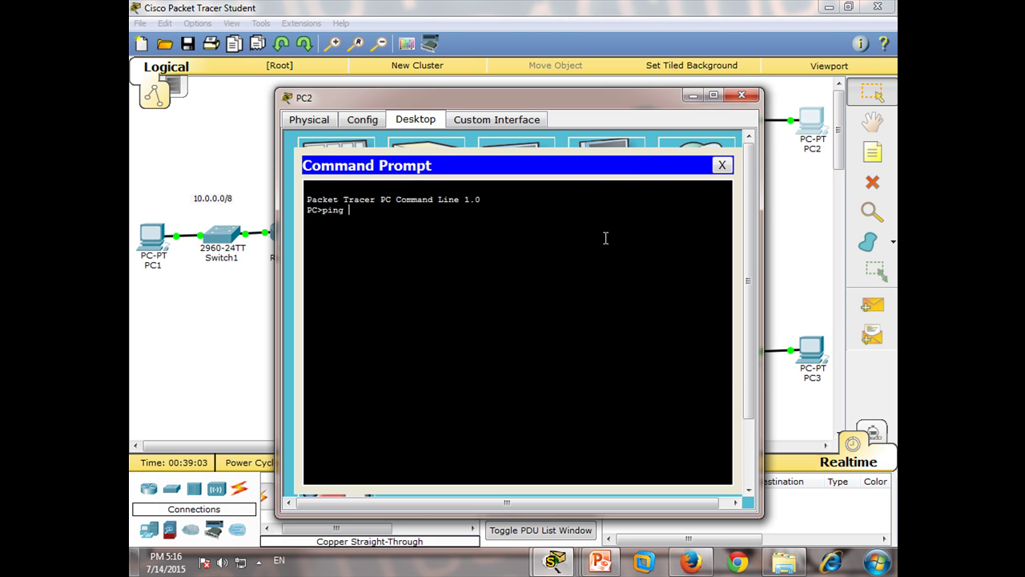
{"action": "type", "text": " 100.0.0.1"}
{"action": "key", "text": "Return"}
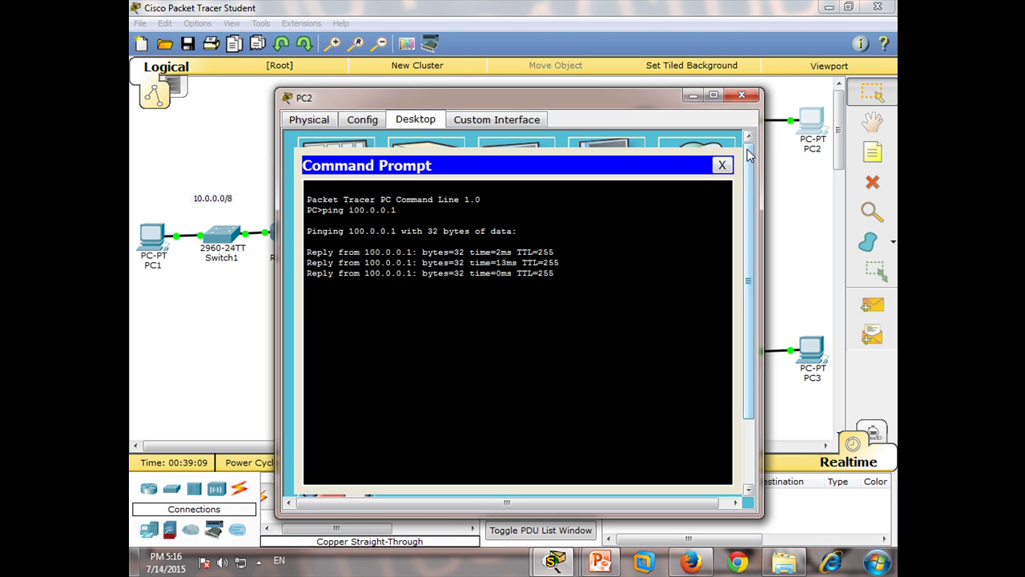
{"action": "left_click", "coordinate": [722, 165]}
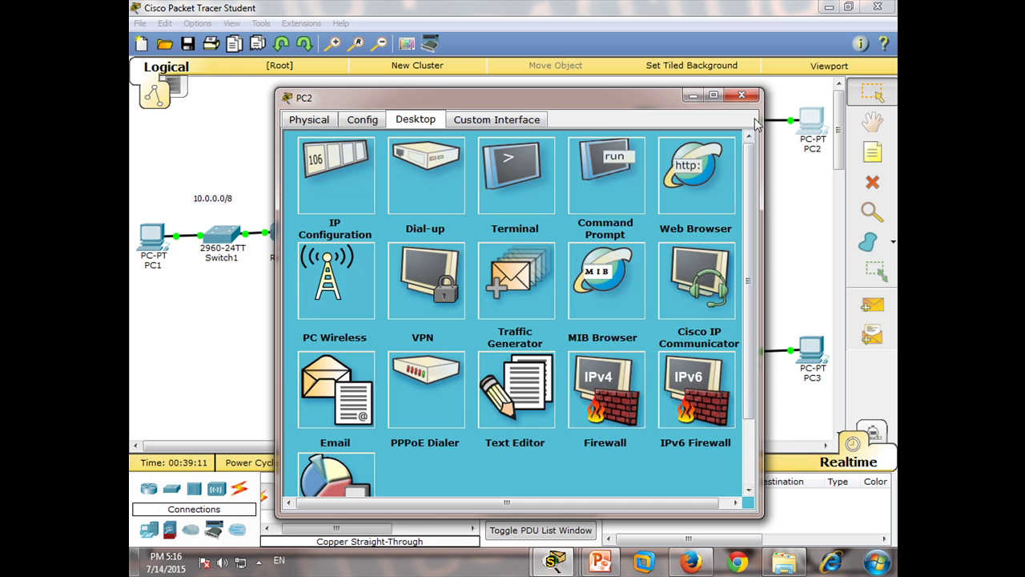
{"action": "left_click", "coordinate": [742, 95]}
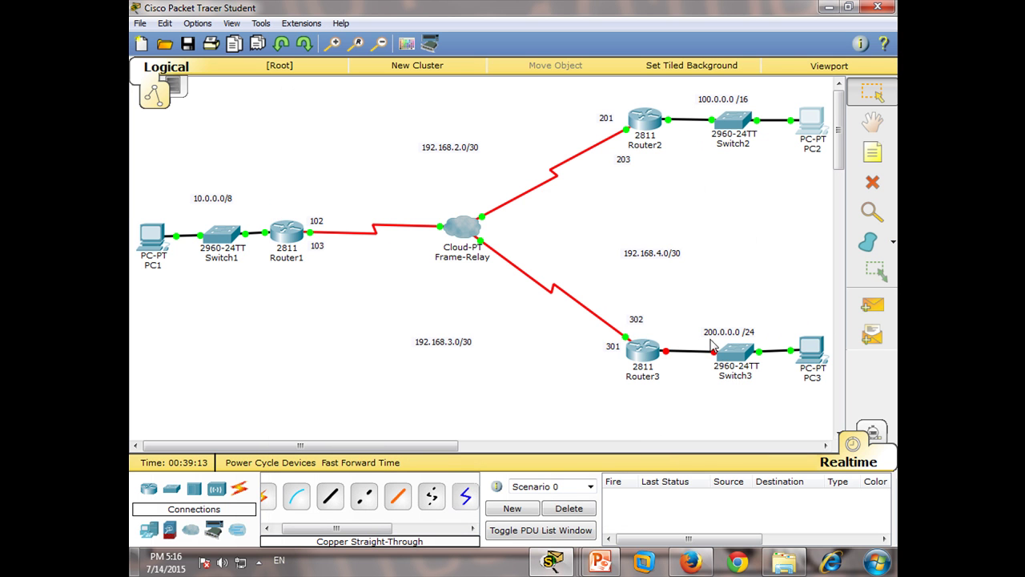
- Open Router3's command line, enter privileged mode with enable, and enter global configuration mode with configure terminal
{"action": "left_click", "coordinate": [639, 356]}
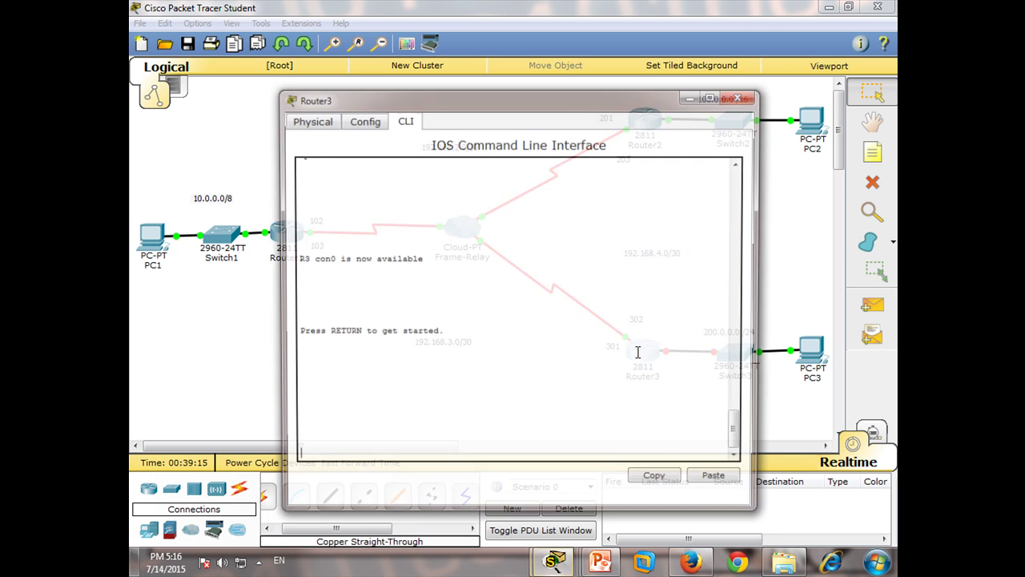
{"action": "left_click_drag", "start_coordinate": [618, 114], "coordinate": [506, 34]}
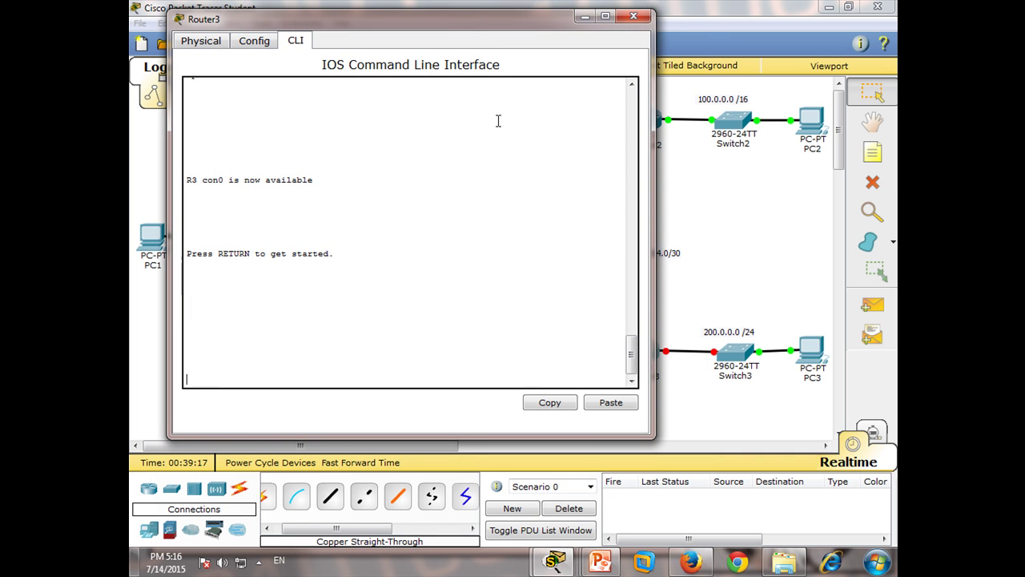
{"action": "key", "text": "Return"}
{"action": "key", "text": "Return"}
{"action": "key", "text": "Return"}
{"action": "type", "text": "na"}
{"action": "key", "text": "Tab"}
{"action": "key", "text": "Return"}
{"action": "key", "text": "Return"}
{"action": "type", "text": "conf"}
{"action": "key", "text": "Tab"}
{"action": "type", "text": "te"}
{"action": "key", "text": "Tab"}
{"action": "key", "text": "Return"}
{"action": "key", "text": "Return"}
{"action": "key", "text": "Return"}
- Enter interface configuration mode for fastEthernet 0/0 on Router3
{"action": "type", "text": "inter"}
{"action": "key", "text": "Tab"}
{"action": "type", "text": "fas"}
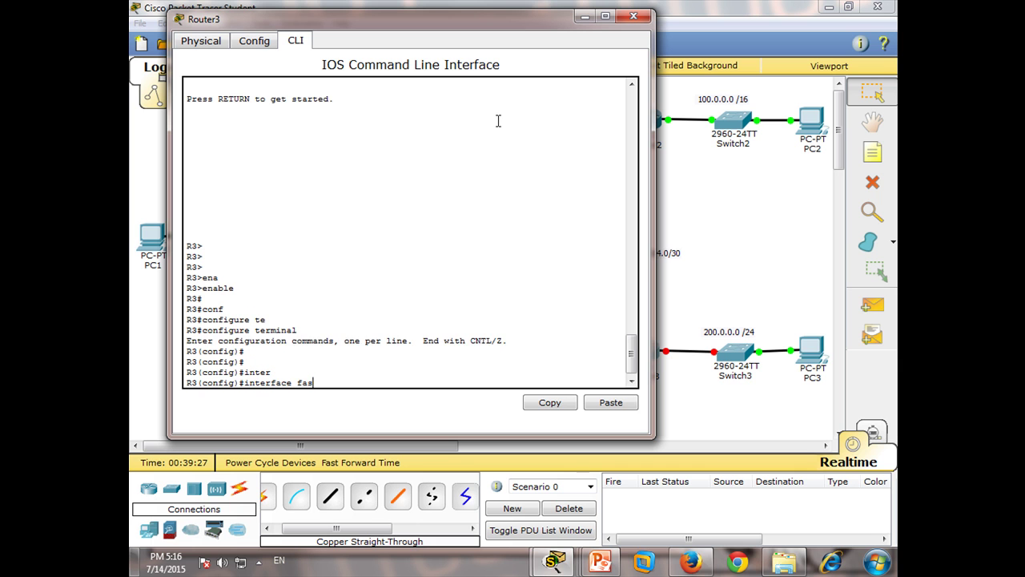
{"action": "key", "text": "Tab"}
{"action": "type", "text": "0/0"}
{"action": "key", "text": "Return"}
{"action": "key", "text": "Return"}
{"action": "key", "text": "Return"}
{"action": "key", "text": "Return"}
- Assign IP address 200.0.0.1 with mask 255.255.255.0 to Router3's fastEthernet 0/0 interface
{"action": "type", "text": "ip addr"}
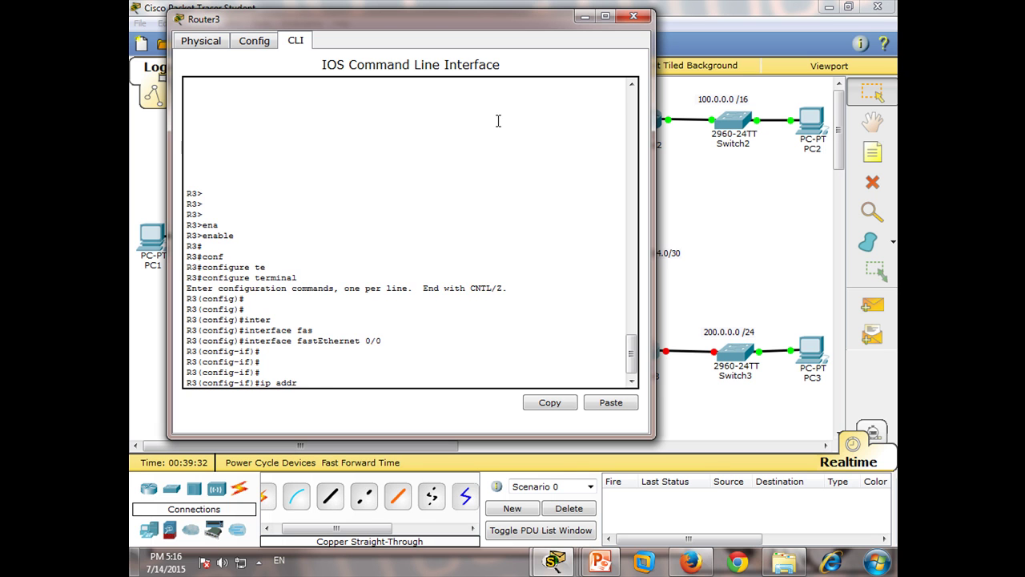
{"action": "type", "text": "e"}
{"action": "key", "text": "Tab"}
{"action": "type", "text": "200.0.0."}
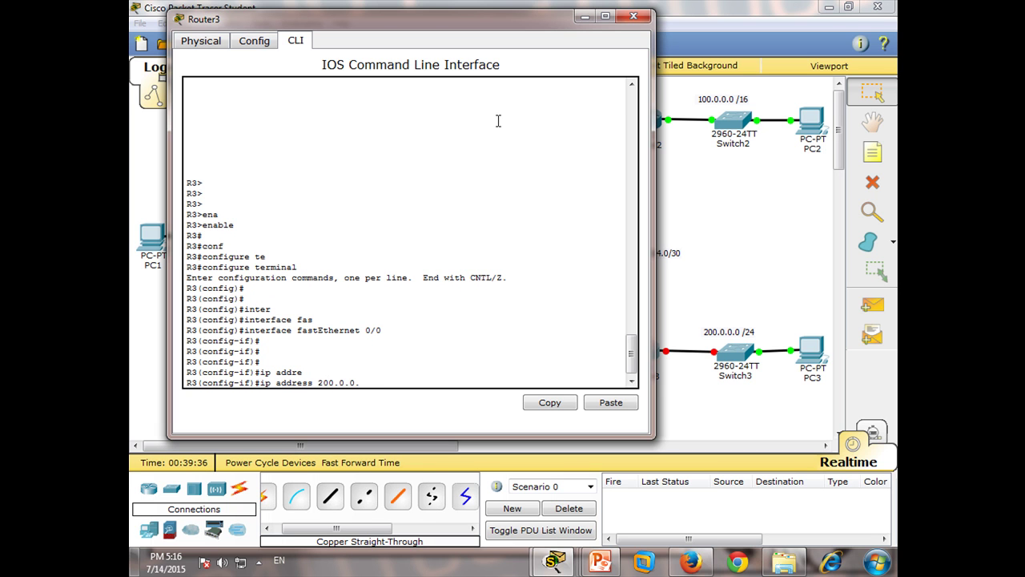
{"action": "type", "text": "1 255.255.255.0"}
{"action": "key", "text": "Return"}
{"action": "key", "text": "Return"}
{"action": "key", "text": "Return"}
- Enable the fastEthernet 0/0 interface with no shutdown and leave configuration mode with end
{"action": "type", "text": "no shu"}
{"action": "key", "text": "Tab"}
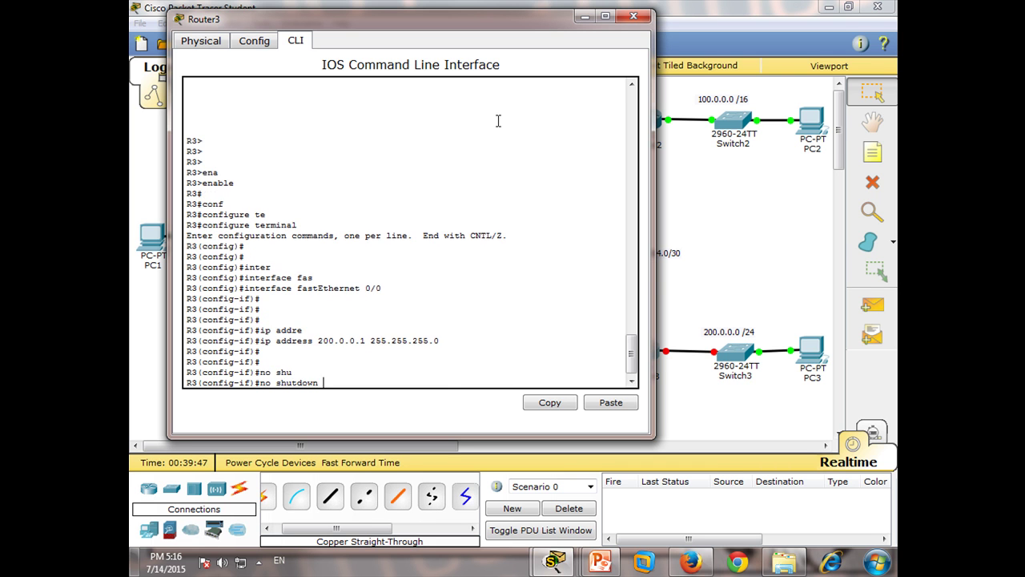
{"action": "key", "text": "Return"}
{"action": "key", "text": "Return"}
{"action": "key", "text": "Return"}
{"action": "key", "text": "Return"}
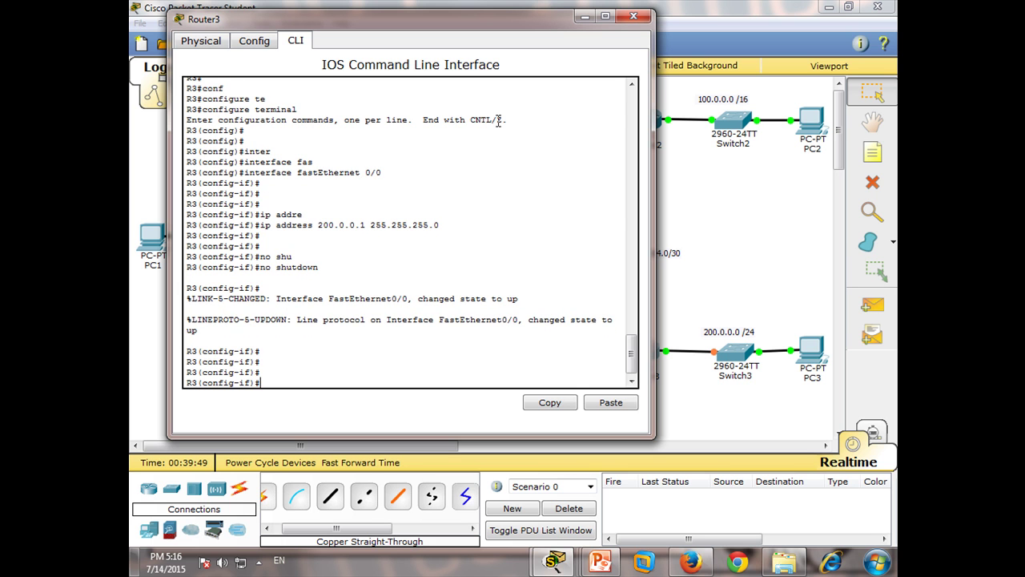
{"action": "type", "text": "end"}
{"action": "key", "text": "Return"}
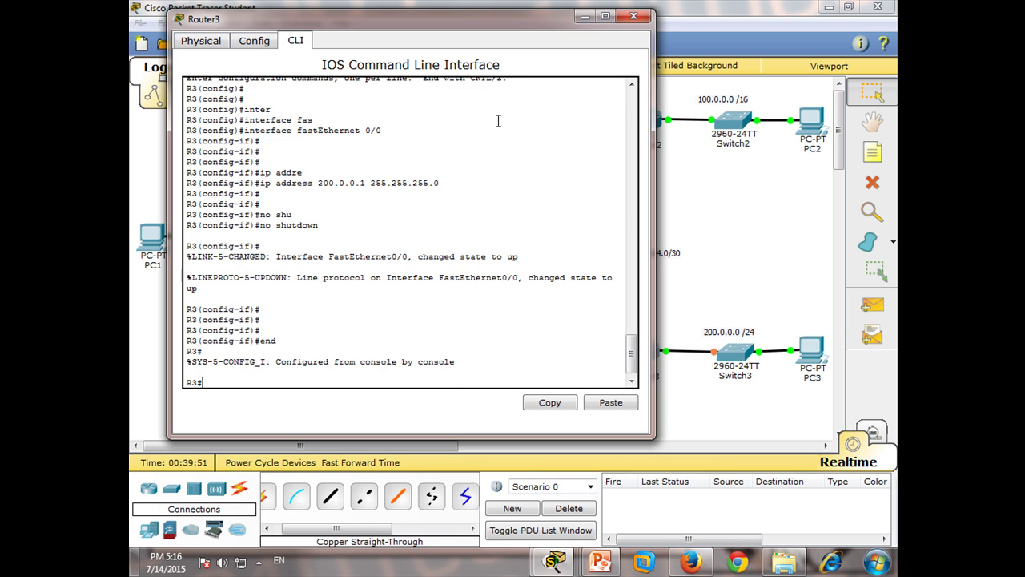
- Save Router3's settings with copy running-config startup-config, accepting the default destination filename, and close the router window
{"action": "key", "text": "Return"}
{"action": "type", "text": "copy running-config sr"}
{"action": "key", "text": "Tab"}
{"action": "type", "text": "sr"}
{"action": "key", "text": "BackSpace"}
{"action": "type", "text": "tartup-config"}
{"action": "key", "text": "Tab"}
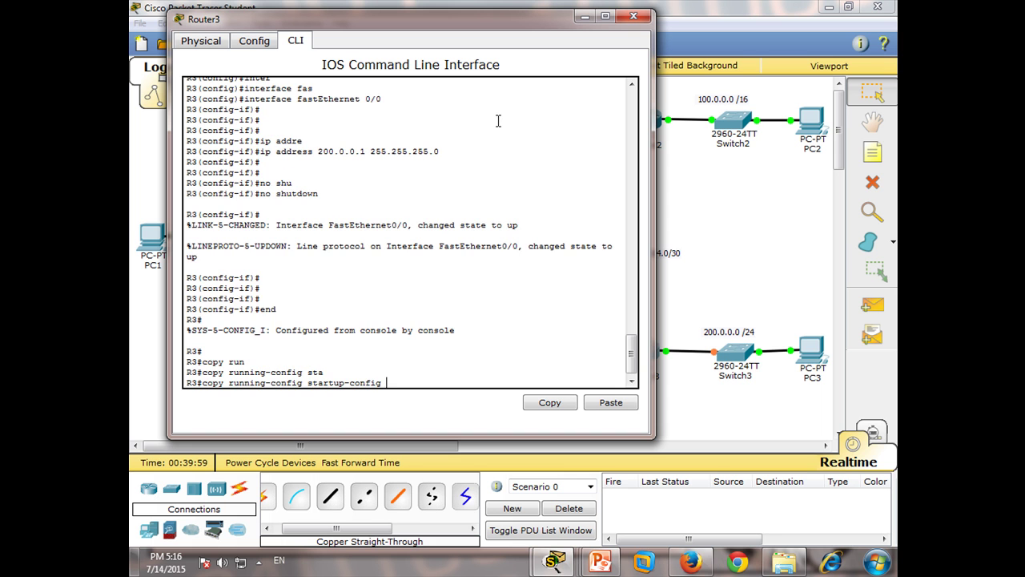
{"action": "key", "text": "Return"}
{"action": "key", "text": "Return"}
{"action": "key", "text": "Return"}
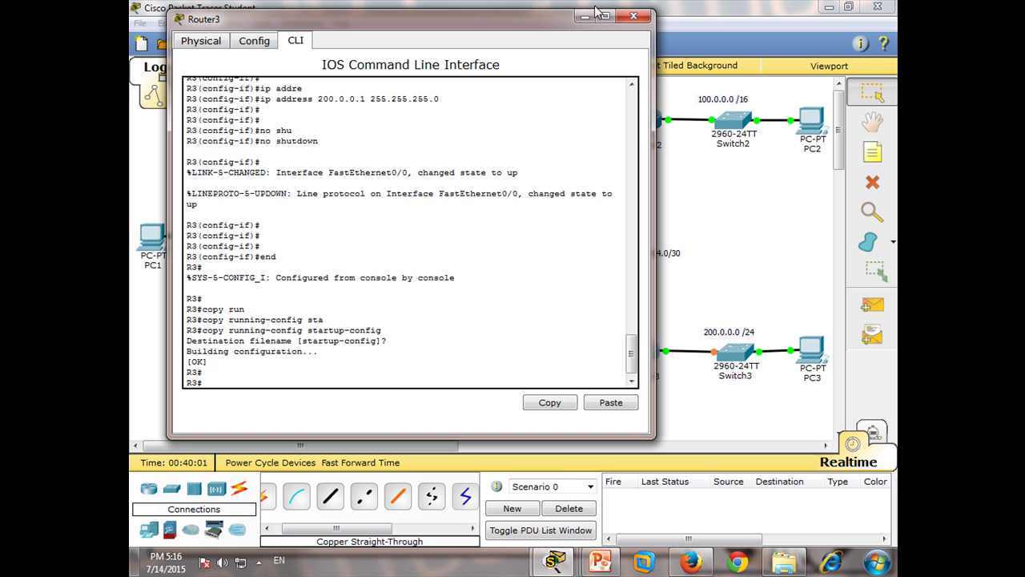
{"action": "left_click", "coordinate": [634, 16]}
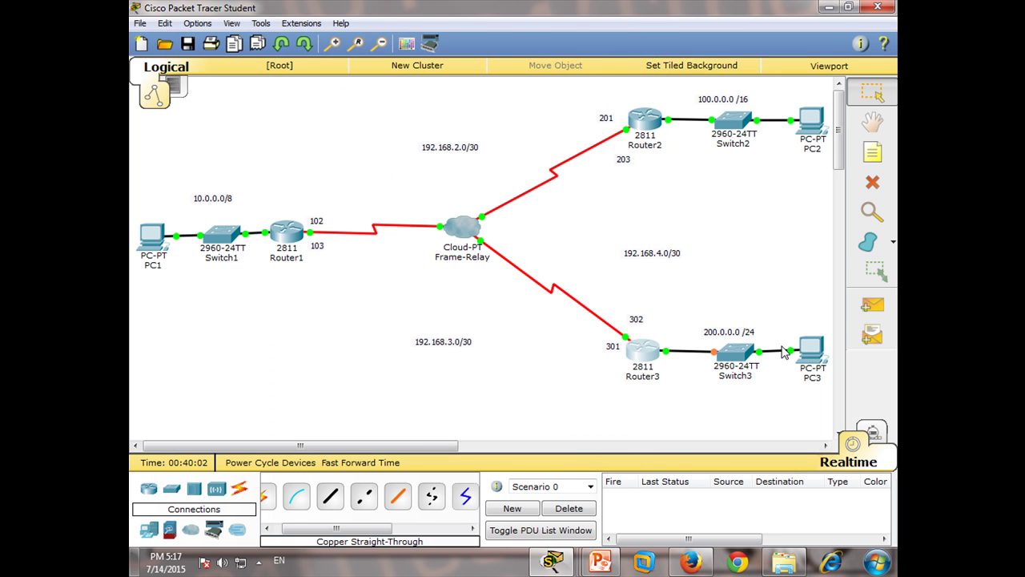
- Open PC3's IP configuration and enter its static IP address, starting with 200.0.0
{"action": "left_click", "coordinate": [808, 360]}
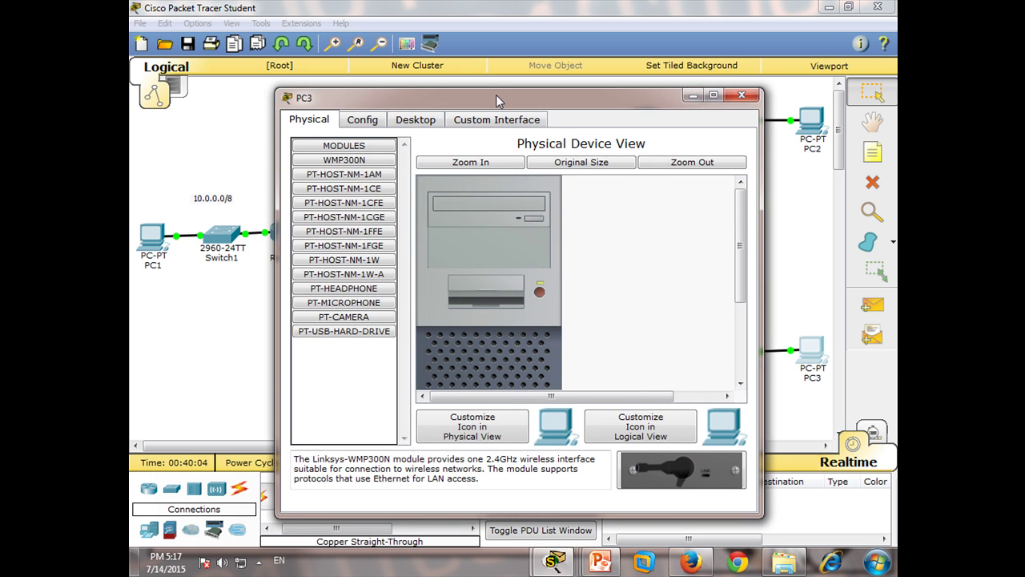
{"action": "left_click_drag", "start_coordinate": [497, 94], "coordinate": [445, 57]}
{"action": "left_click", "coordinate": [312, 82]}
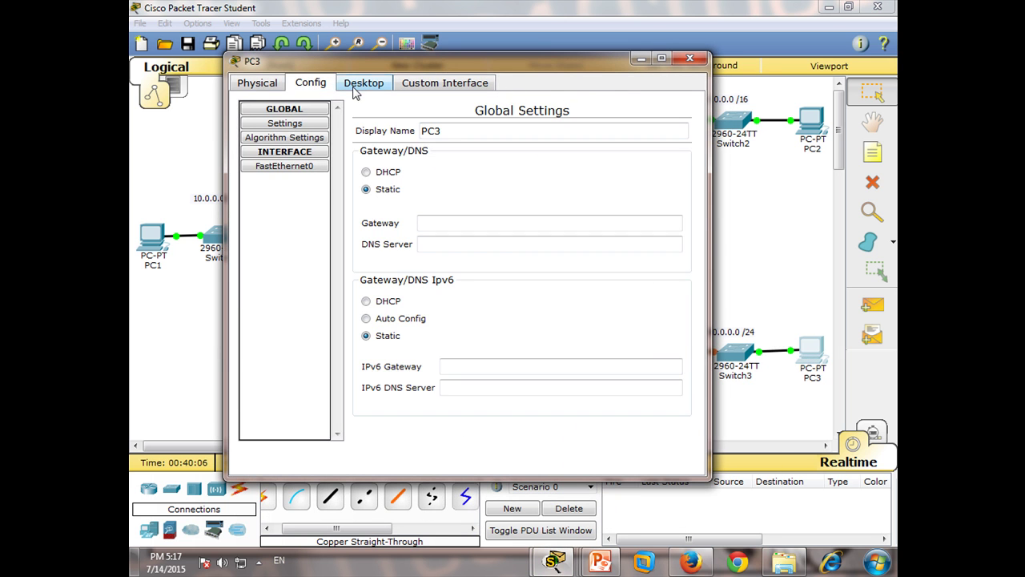
{"action": "left_click", "coordinate": [363, 84]}
{"action": "left_click", "coordinate": [308, 129]}
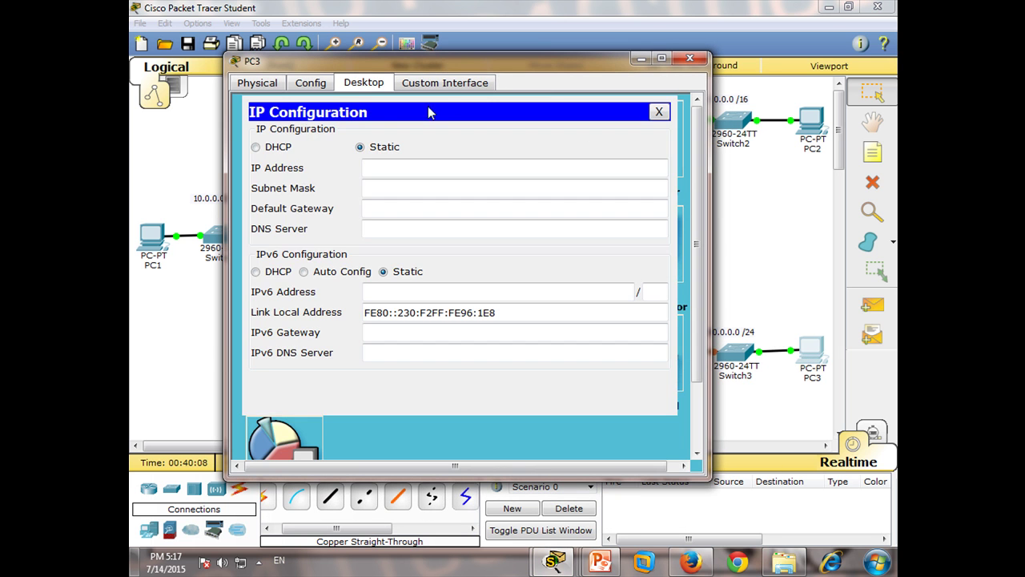
{"action": "left_click_drag", "start_coordinate": [496, 59], "coordinate": [465, 57]}
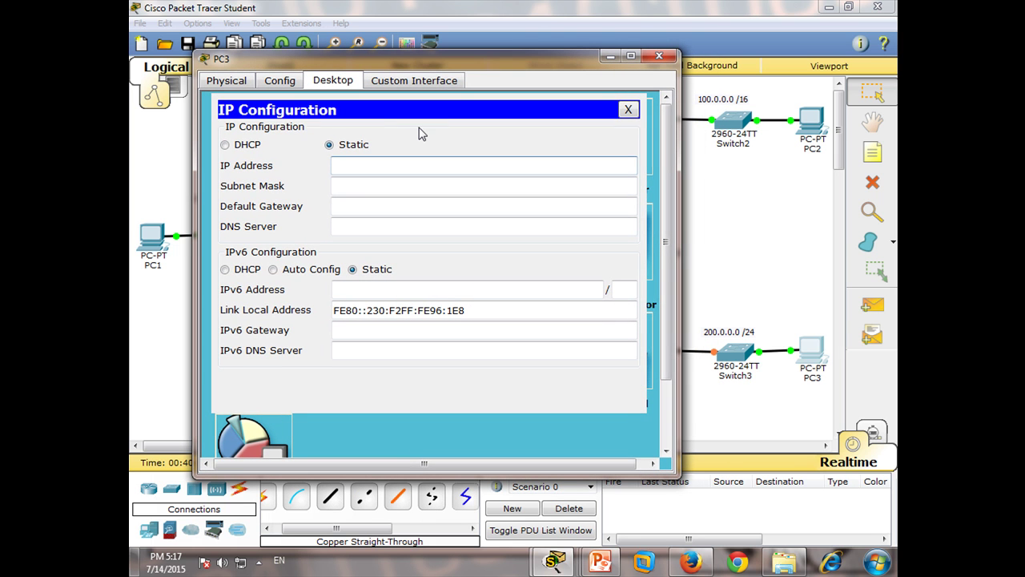
{"action": "type", "text": "200.0.0."}
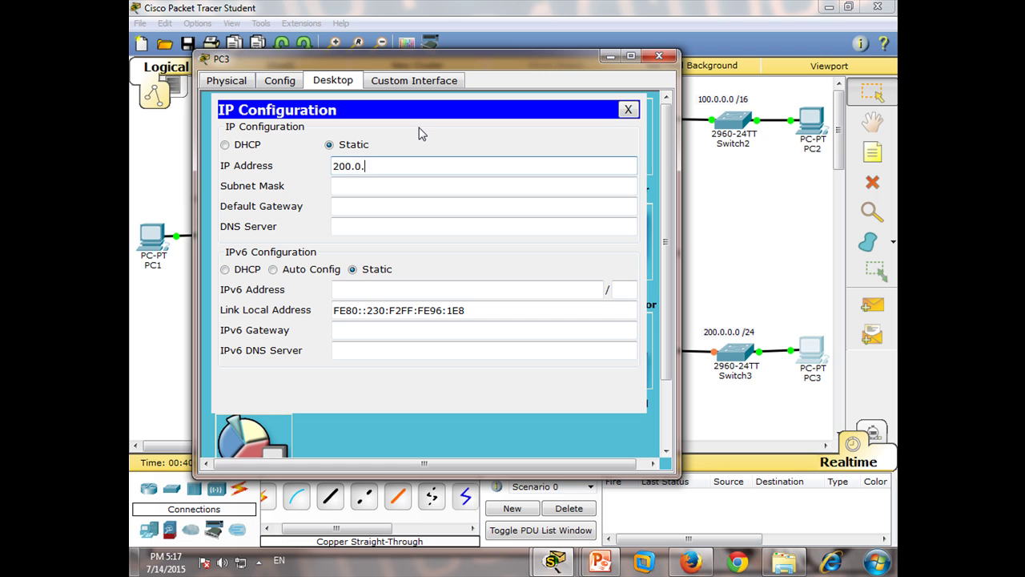